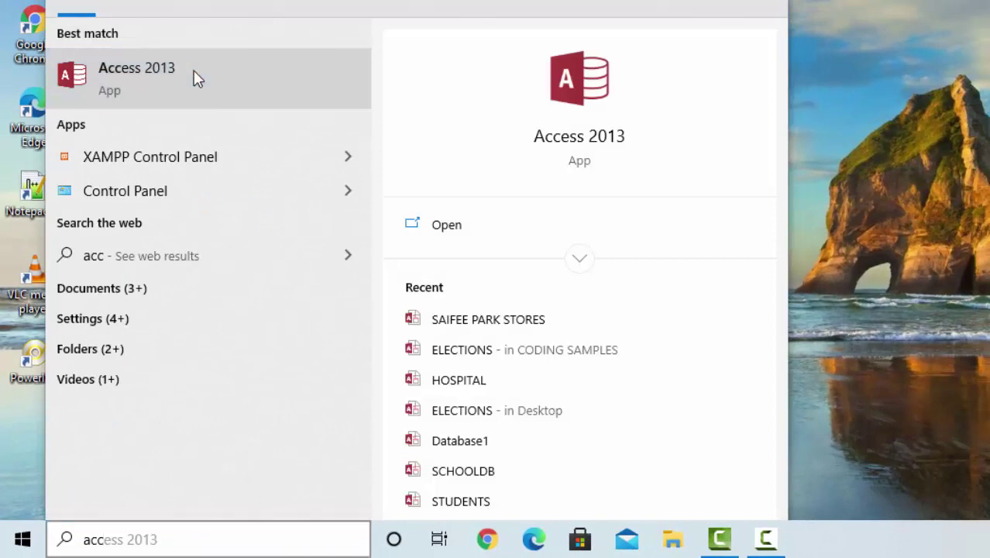
Launch Access 2013 and start a blank desktop database named SHOP LTD
click(193, 70)
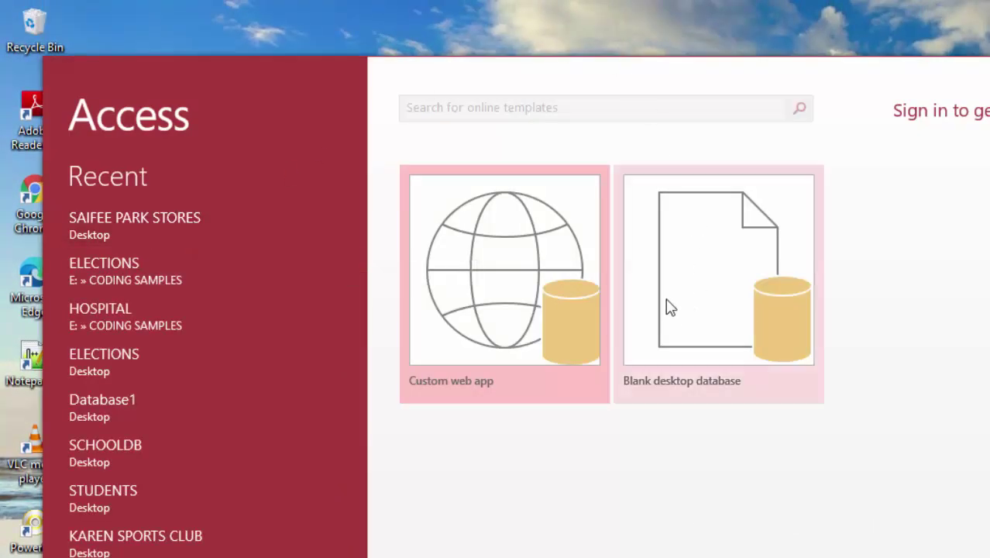
click(692, 295)
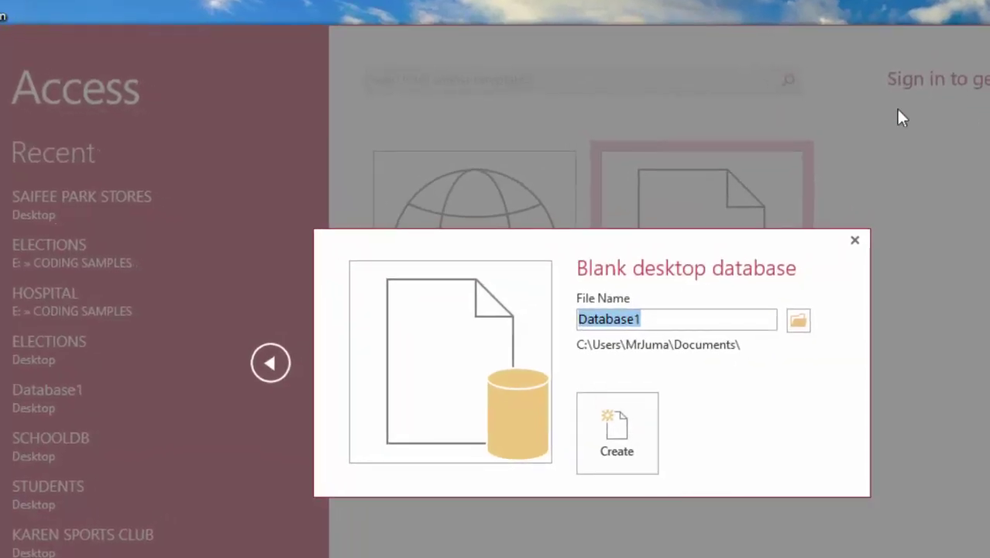
click(637, 318)
double_click(655, 321)
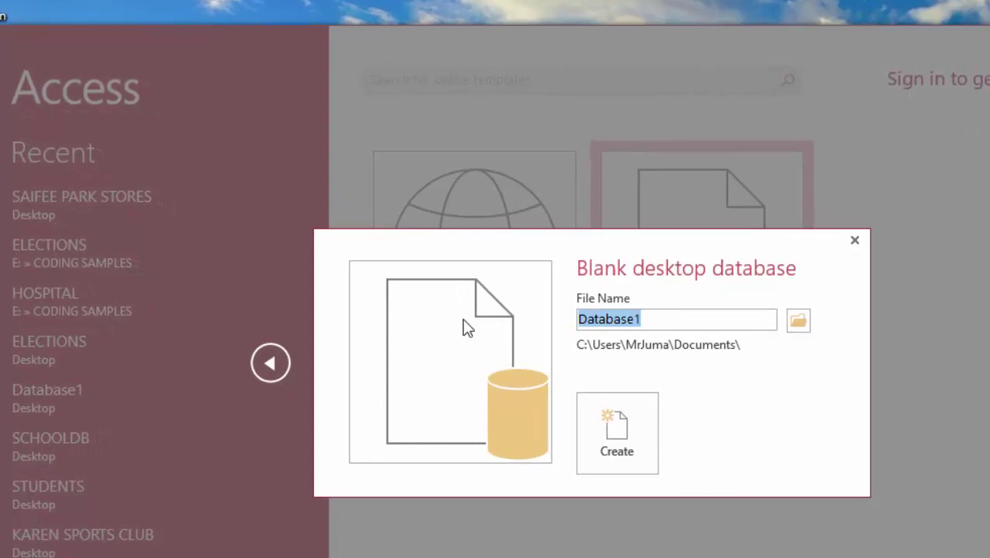
text(SHOP)
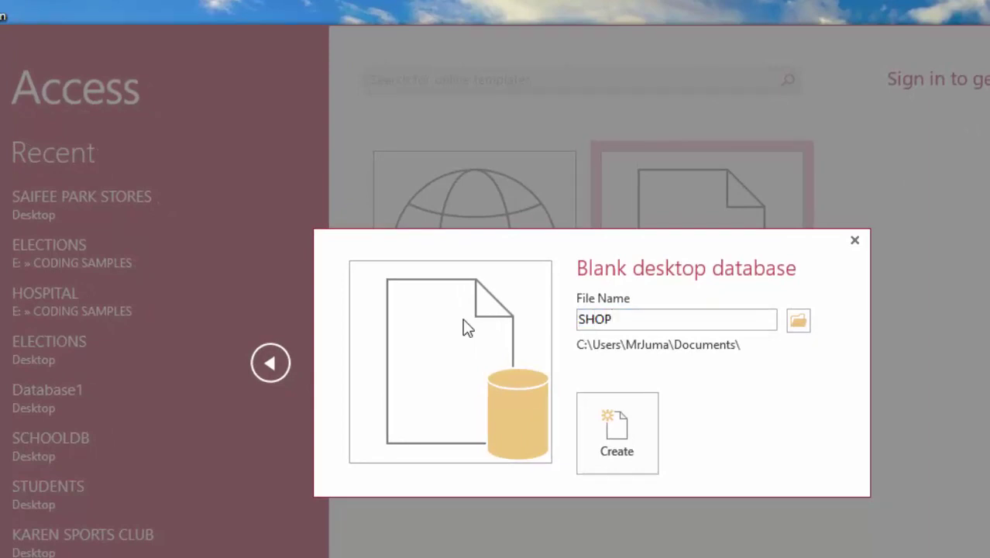
text( LTD)
Set the new database's save location to the Desktop folder
click(800, 319)
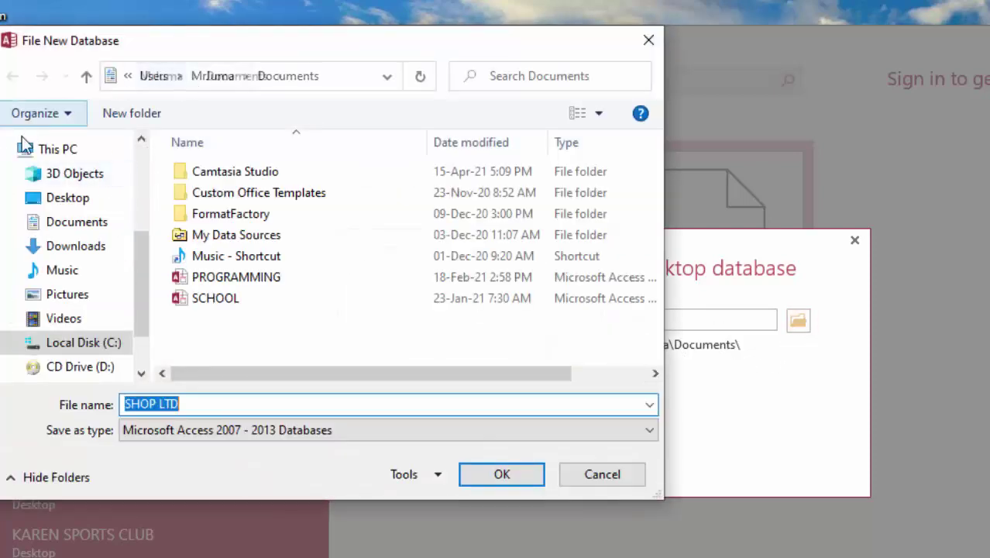
click(35, 196)
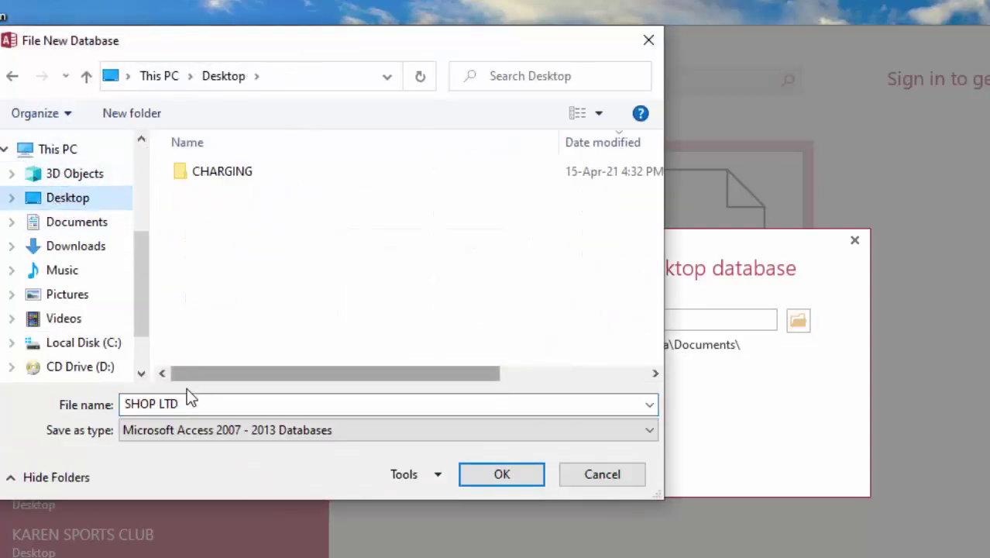
click(502, 473)
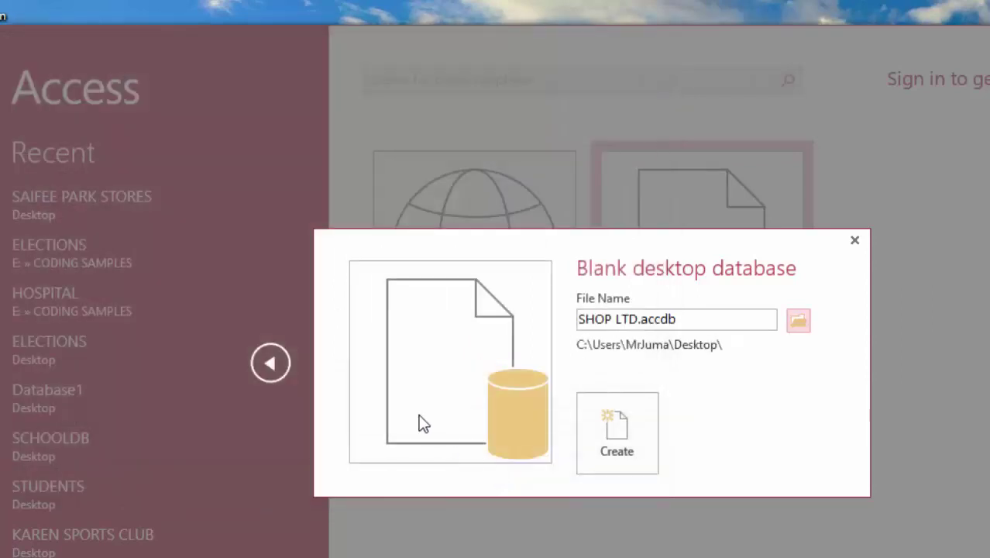
Create SHOP LTD.accdb and switch Table1 to Design View, naming the table ITEMS
click(621, 430)
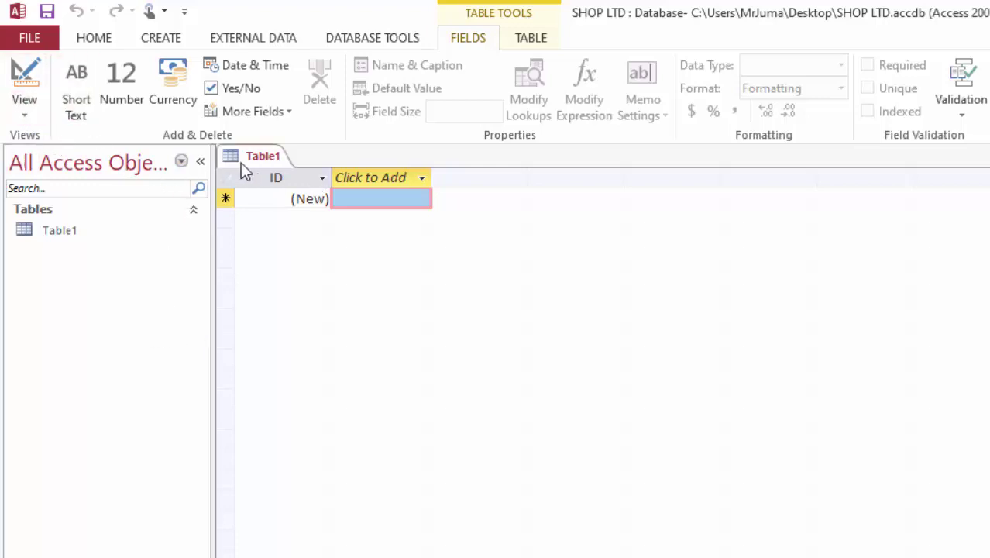
click(26, 113)
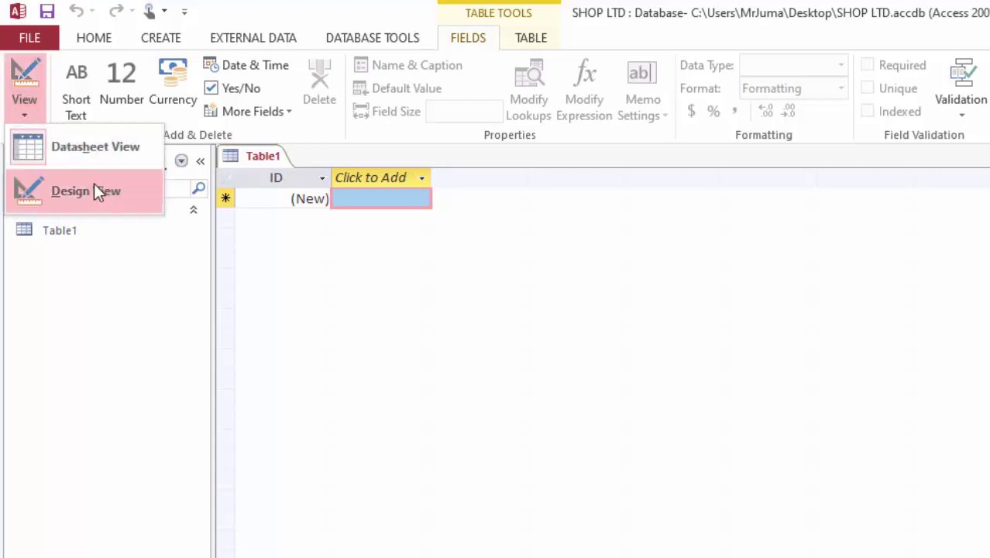
click(97, 195)
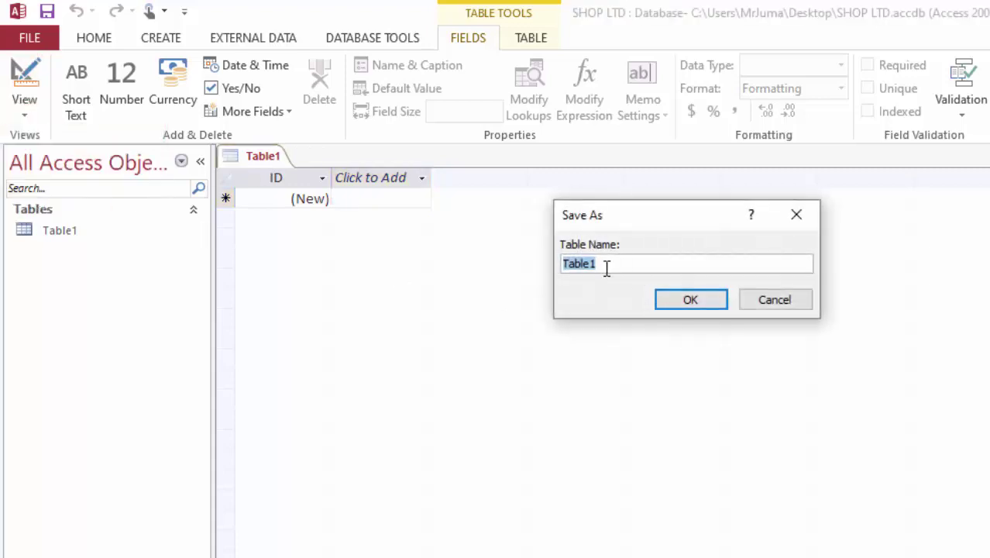
text(sh)
key(BackSpace)
key(BackSpace)
text(ITEMS)
Save the table as ITEMS and rename the ID field to Items as Short Text
click(690, 300)
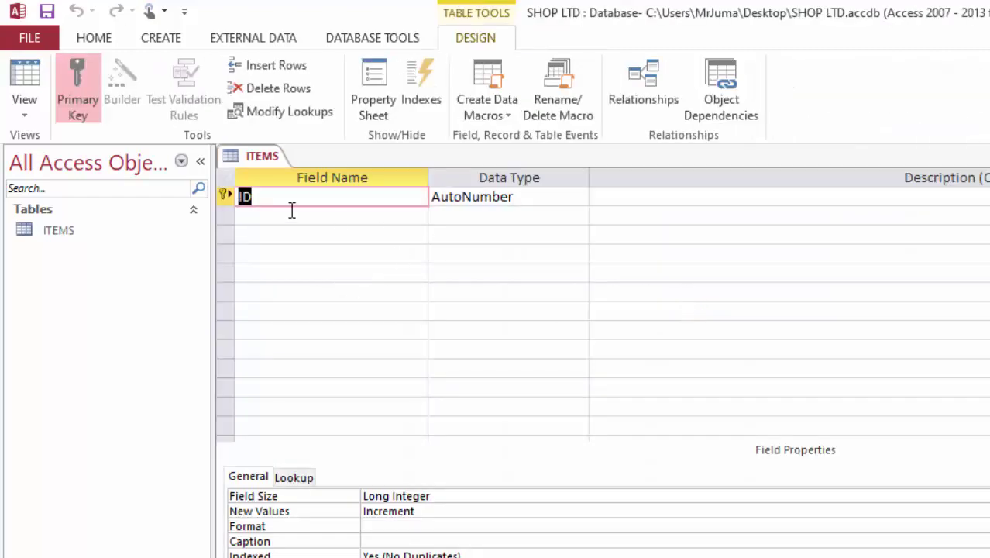
click(317, 207)
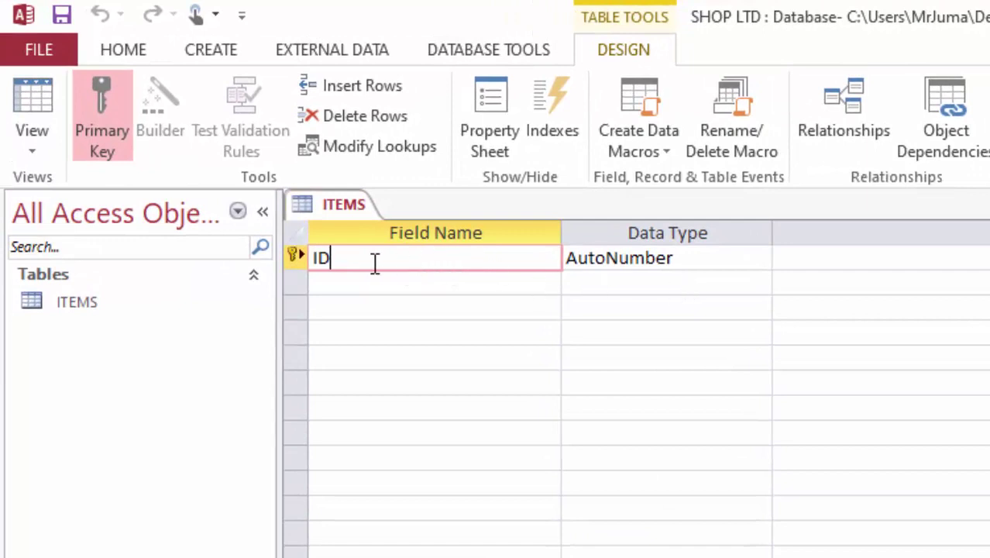
key(BackSpace)
key(BackSpace)
text(Items)
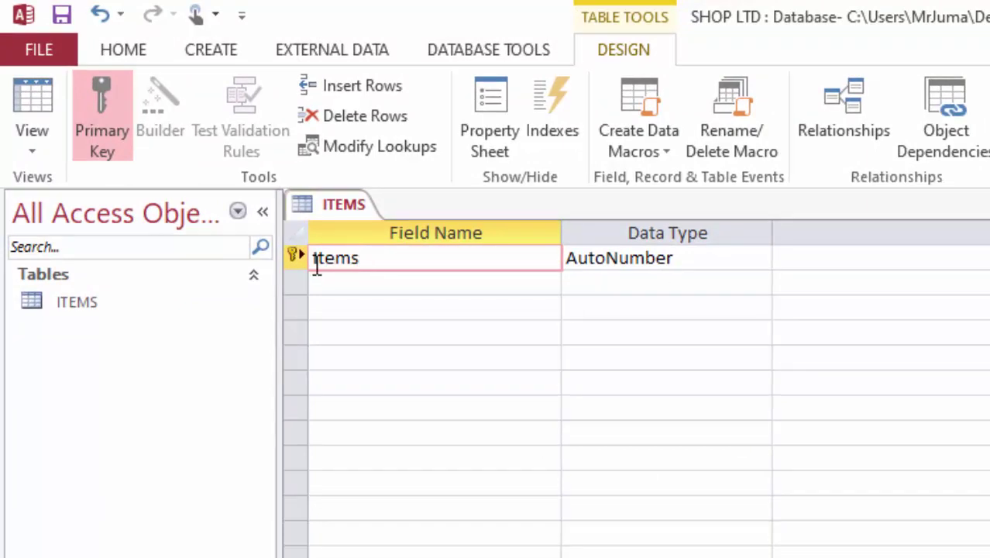
click(703, 262)
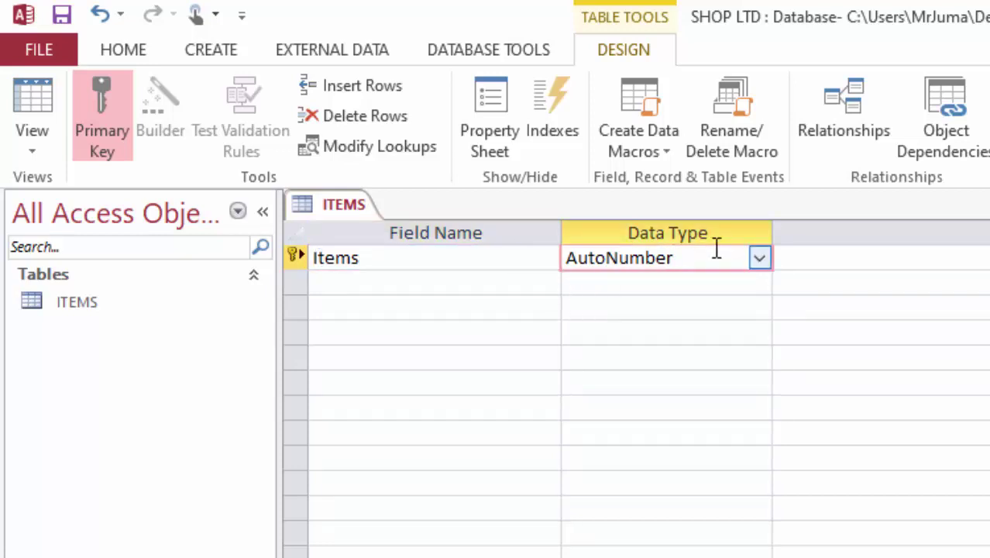
key(ctrl+z)
key(ctrl+y)
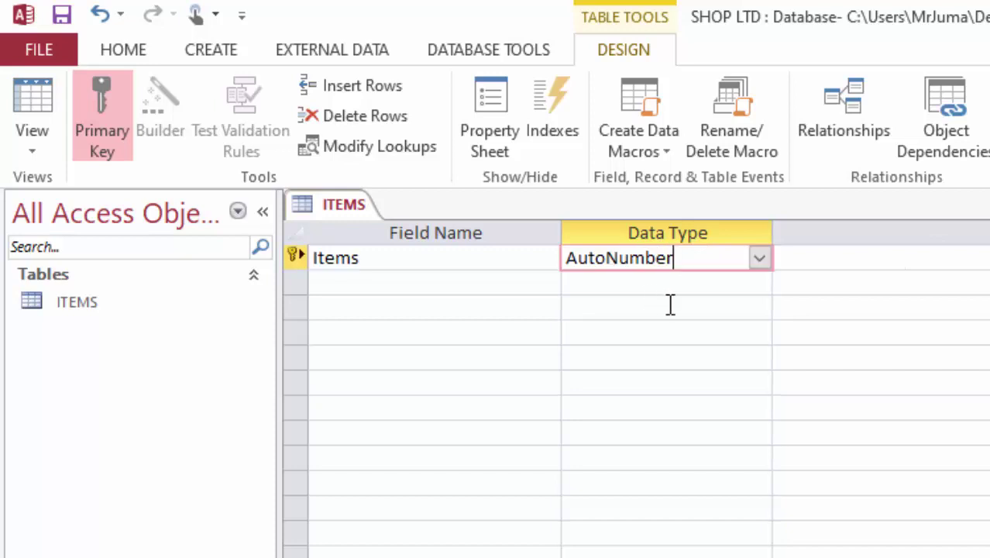
click(758, 259)
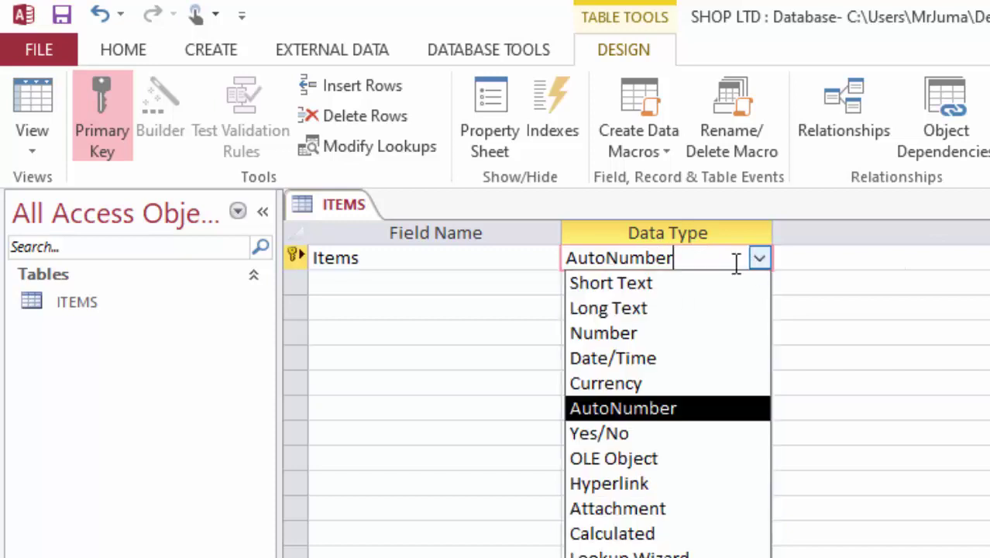
click(630, 283)
Add Quantity and Buying price as Number fields
click(393, 283)
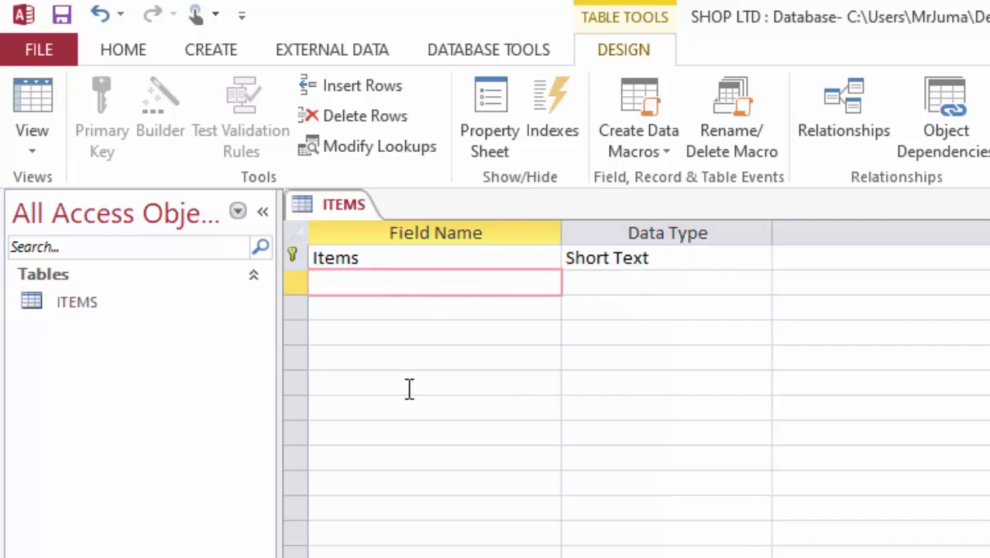
text(Quantit)
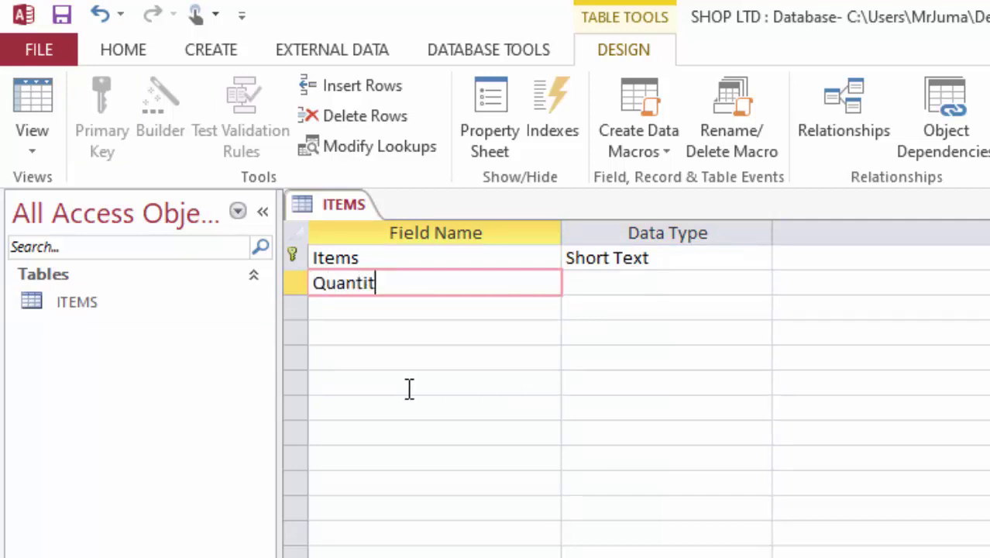
text(y)
click(626, 283)
click(755, 284)
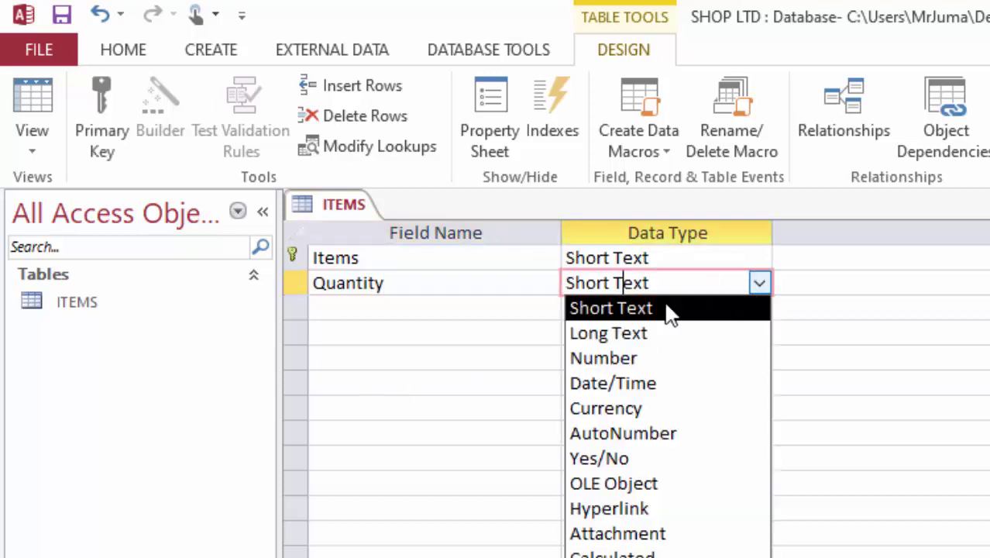
click(593, 358)
click(329, 308)
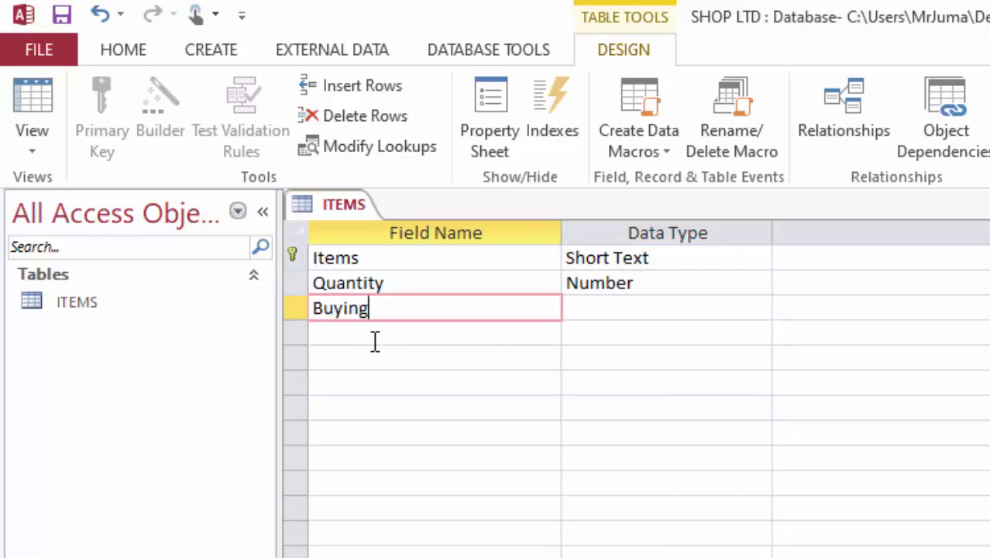
text(Buying price)
click(644, 308)
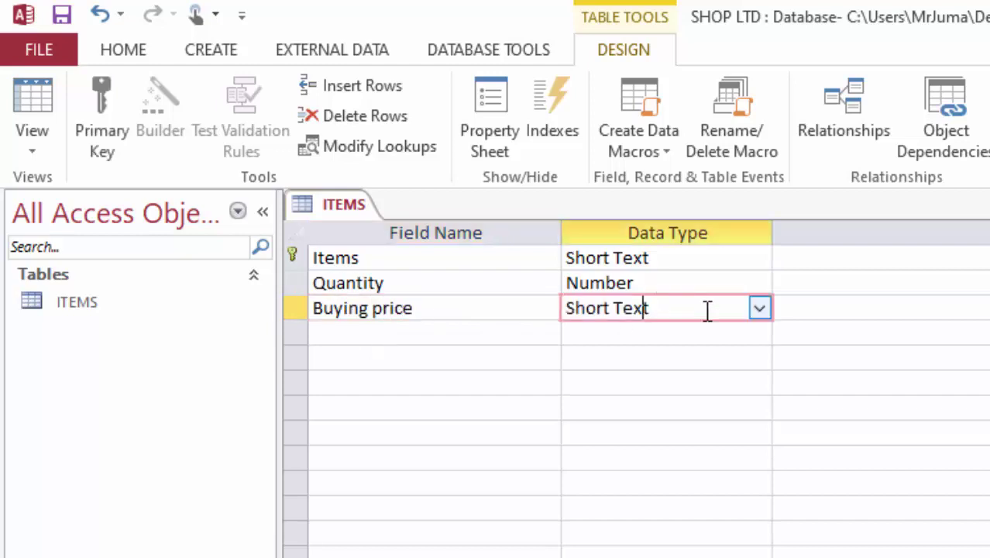
click(760, 308)
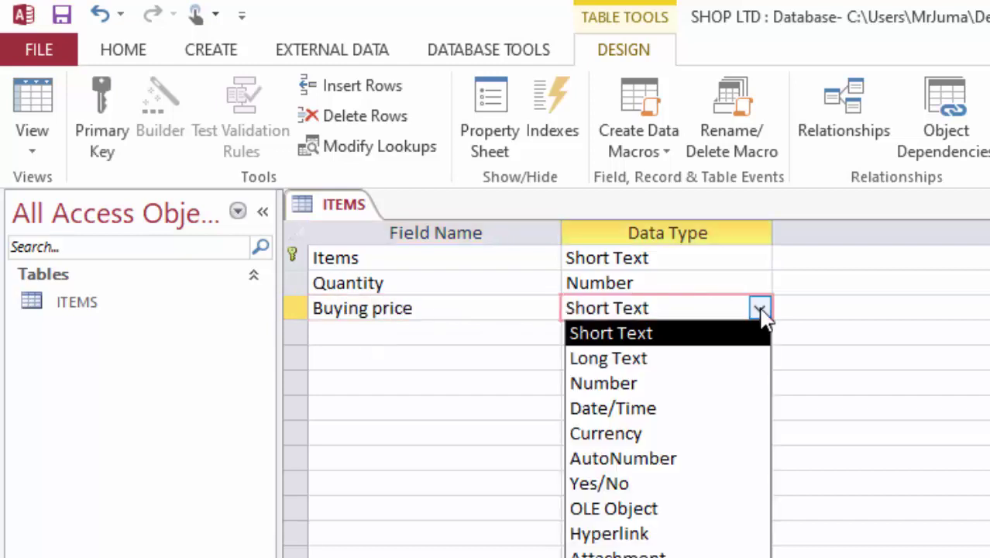
click(623, 386)
Add Selling price and Expenses as Number fields, then switch to Datasheet View
click(339, 332)
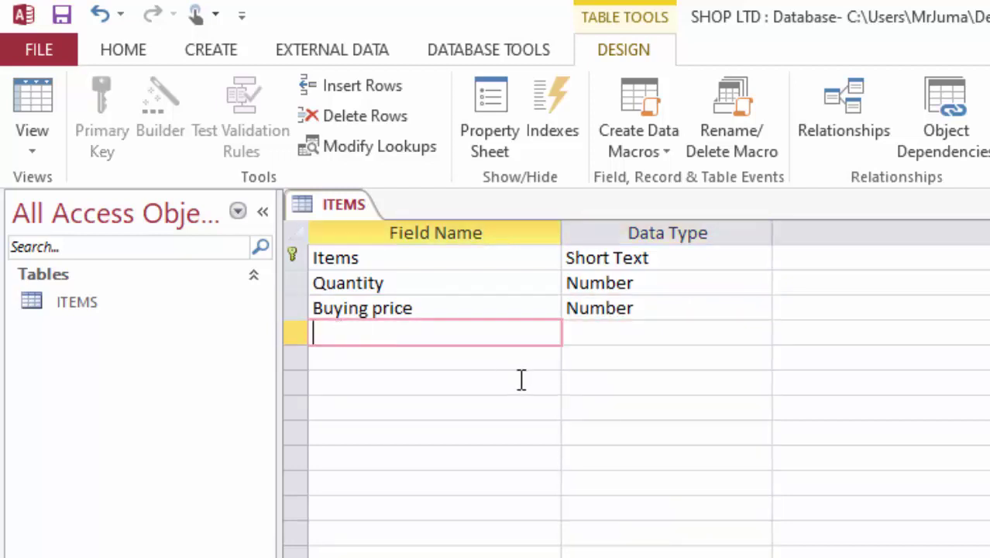
text(Selling)
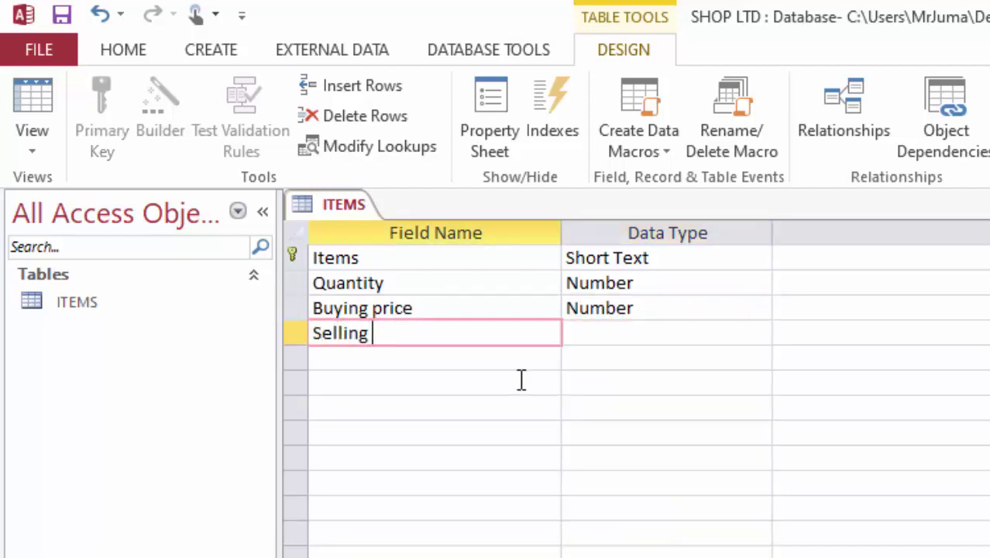
text( price)
click(612, 333)
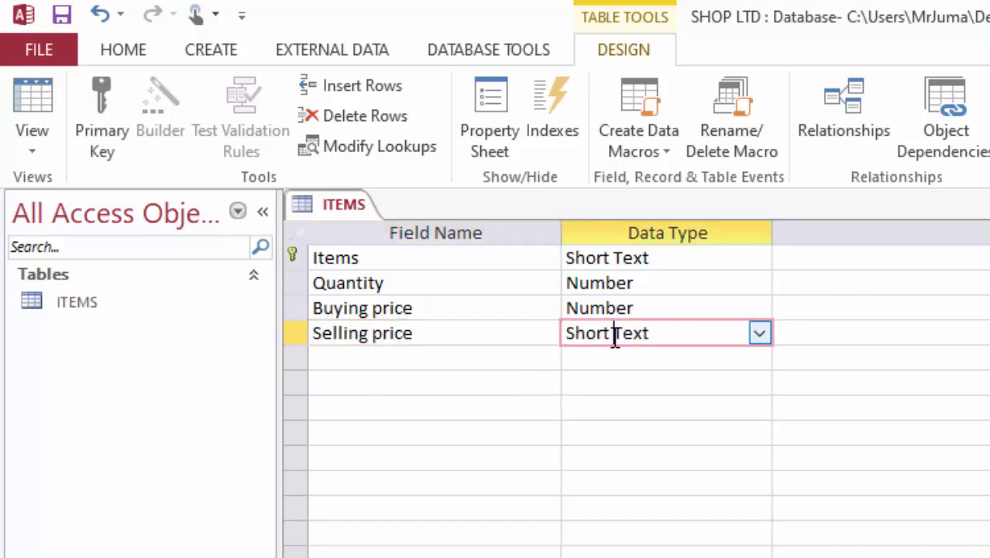
click(757, 334)
click(630, 408)
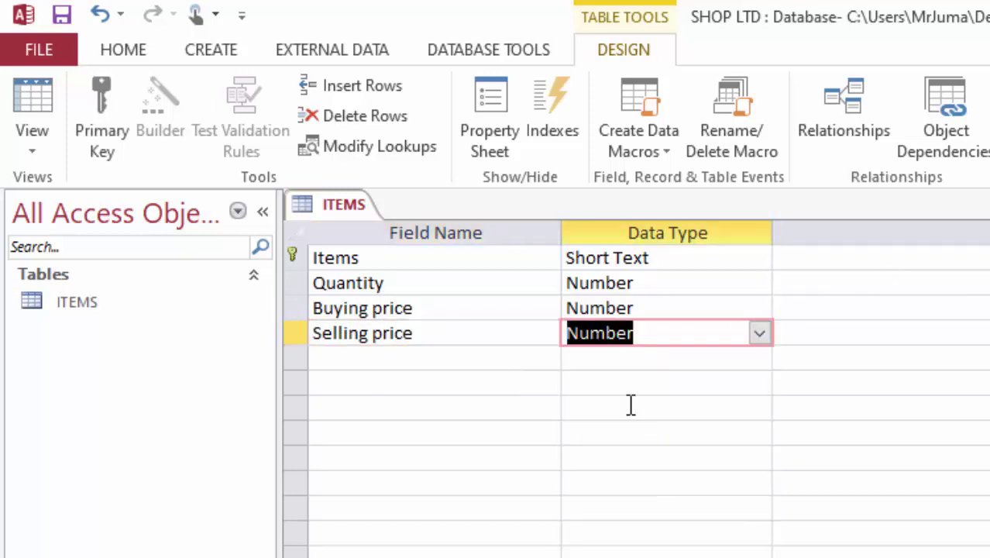
click(358, 358)
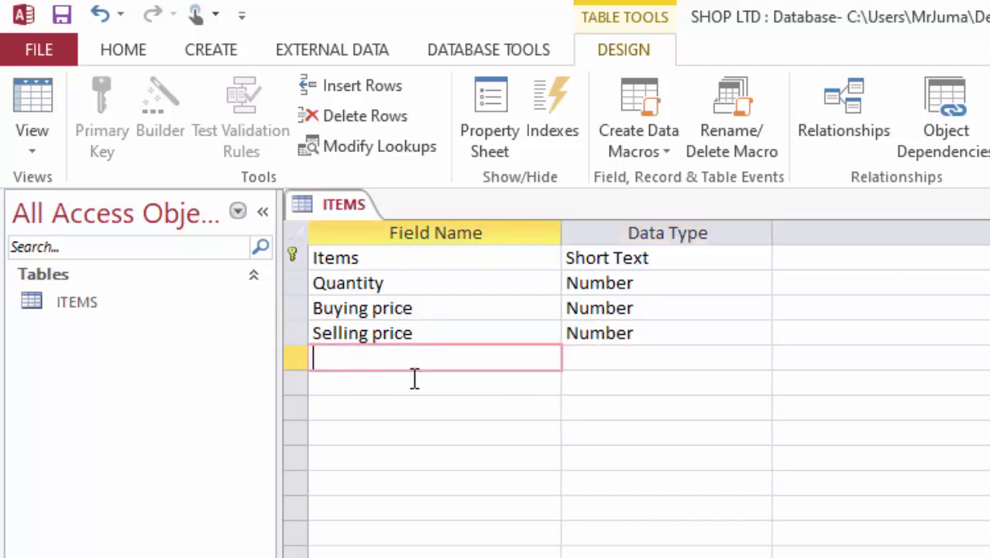
text(Expenses)
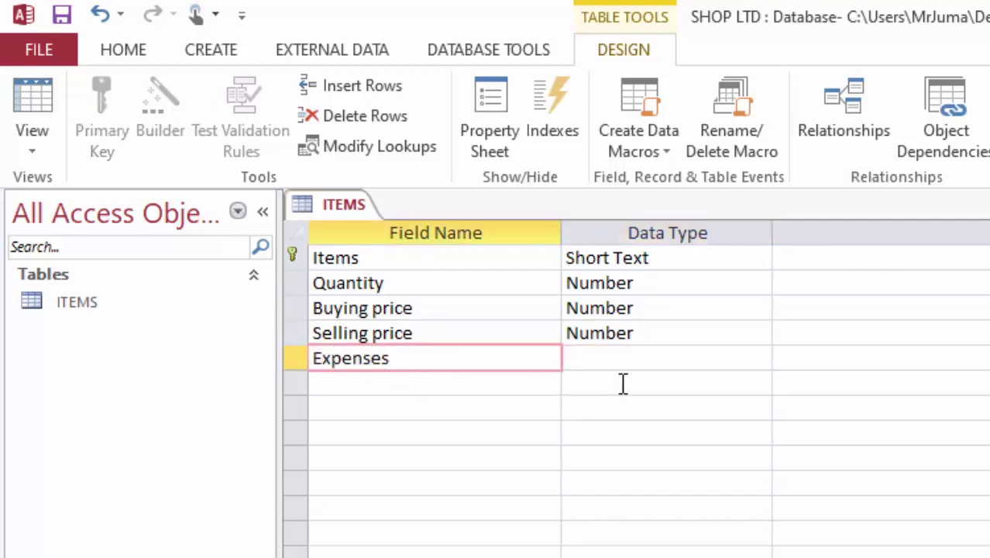
click(661, 358)
click(758, 362)
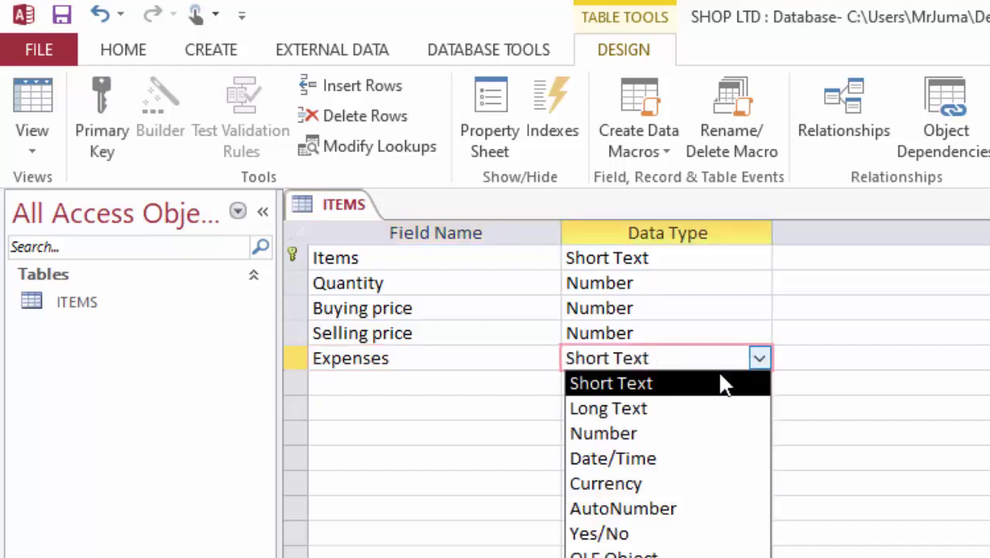
click(615, 431)
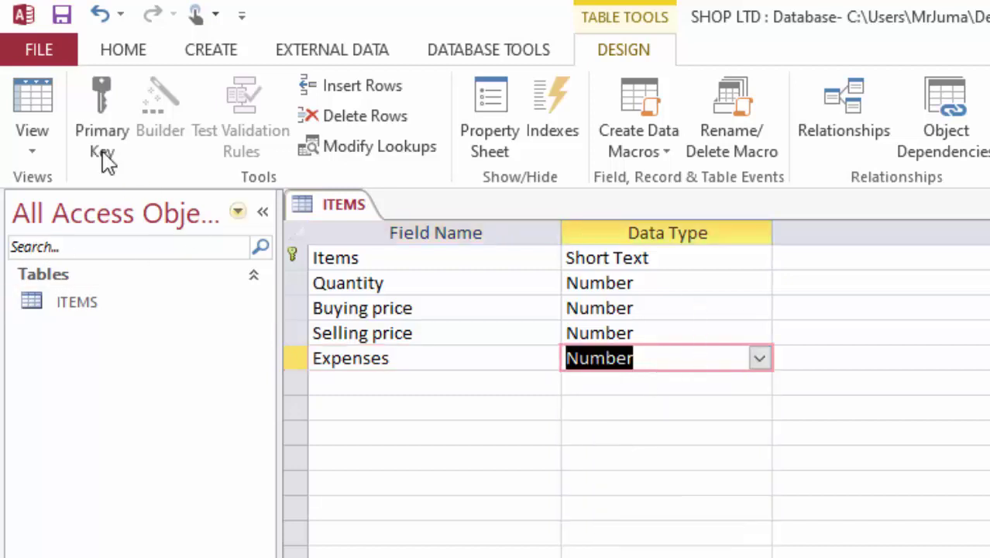
click(32, 152)
click(103, 216)
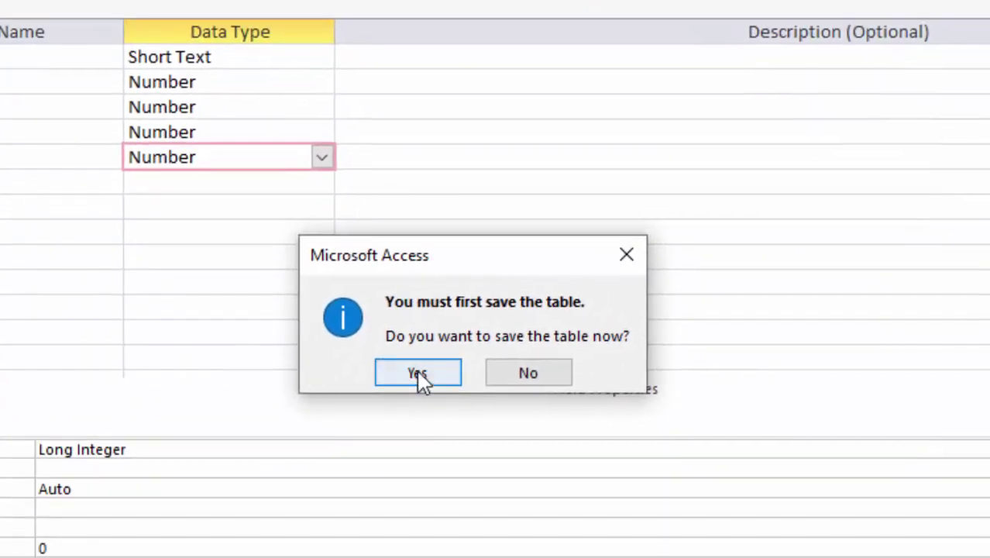
Save the ITEMS table and set the datasheet font to Verdana
click(418, 374)
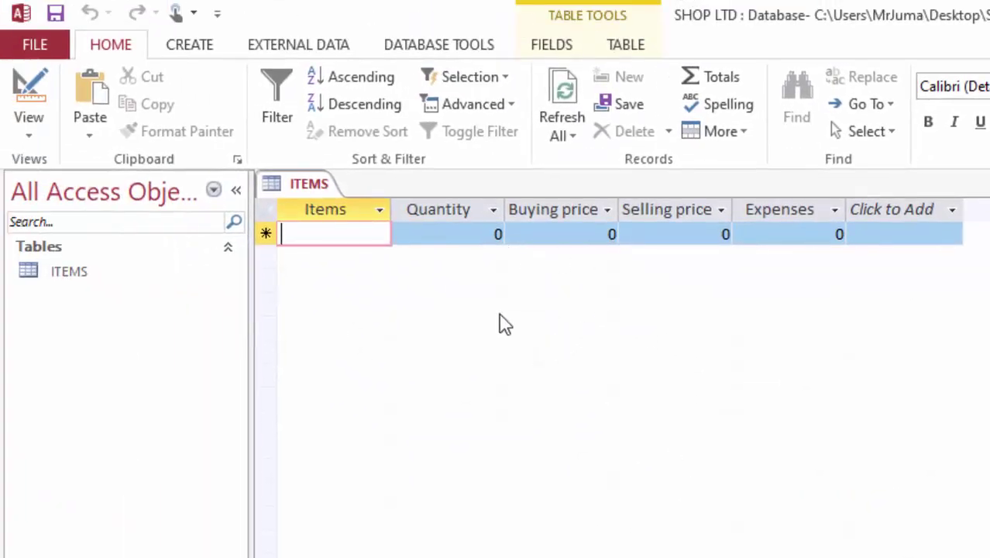
click(950, 85)
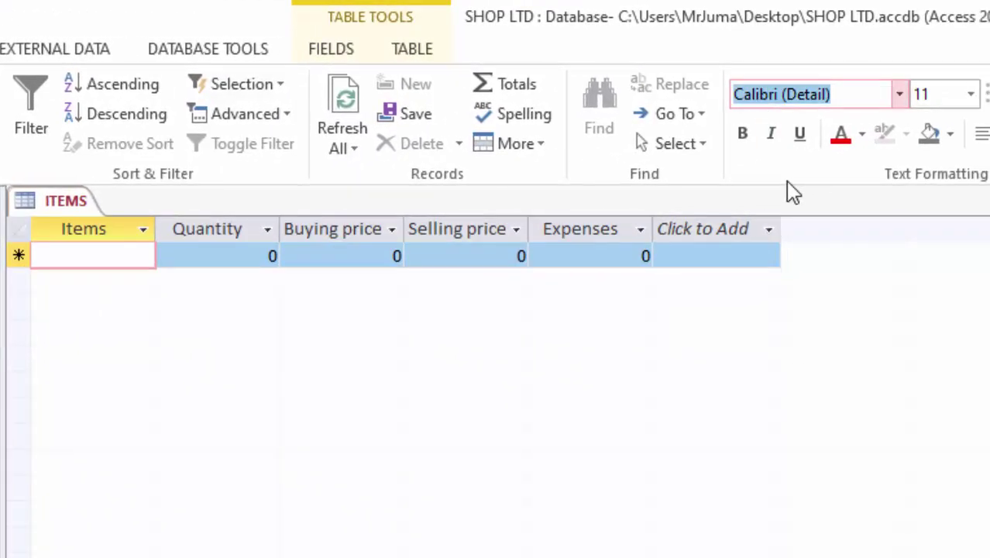
text(ve)
key(Return)
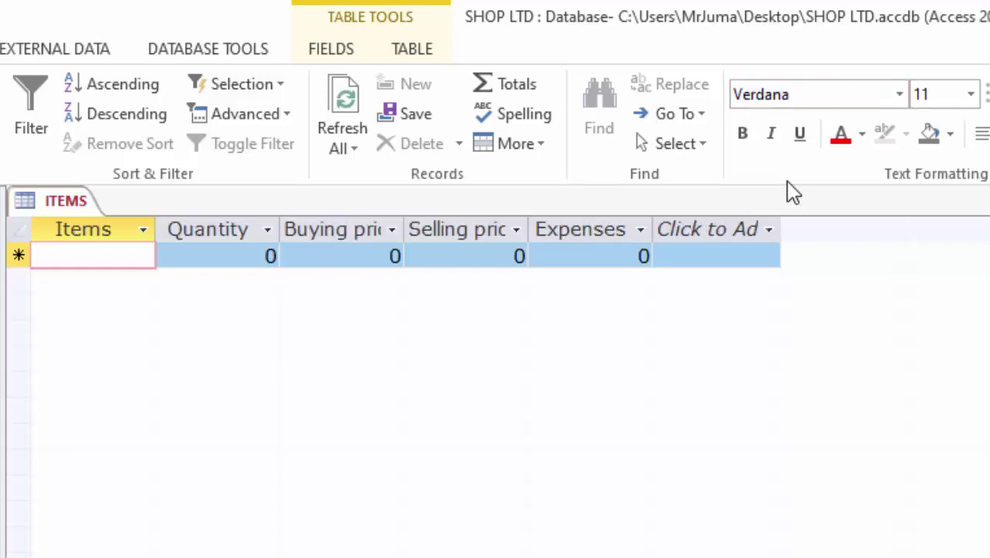
Widen the Items, Quantity, Buying price, Selling price and Expenses columns and make rows taller
drag(278, 221, 316, 221)
drag(438, 217, 482, 222)
drag(604, 220, 635, 224)
drag(762, 220, 809, 224)
key(Escape)
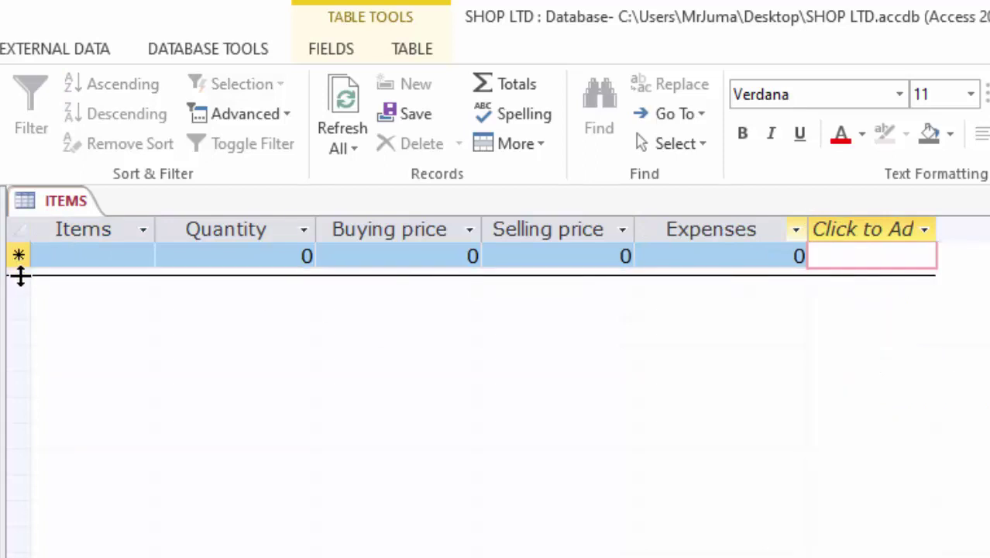
drag(20, 270, 21, 277)
click(221, 267)
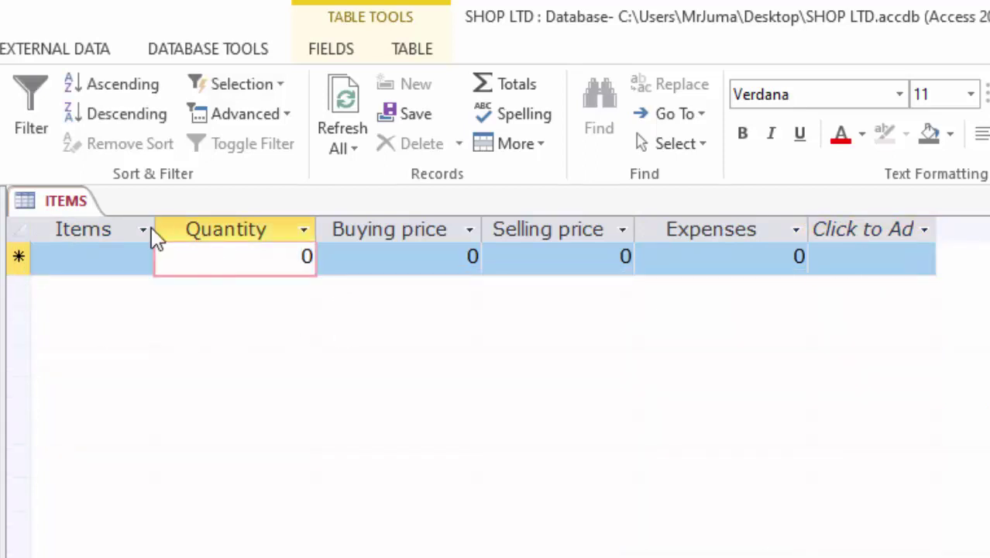
drag(154, 228, 243, 228)
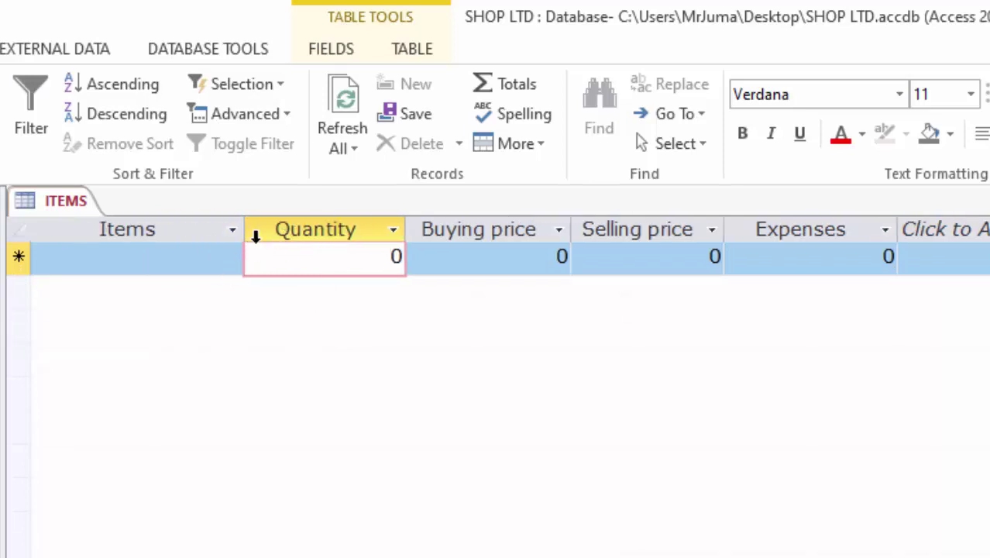
click(180, 263)
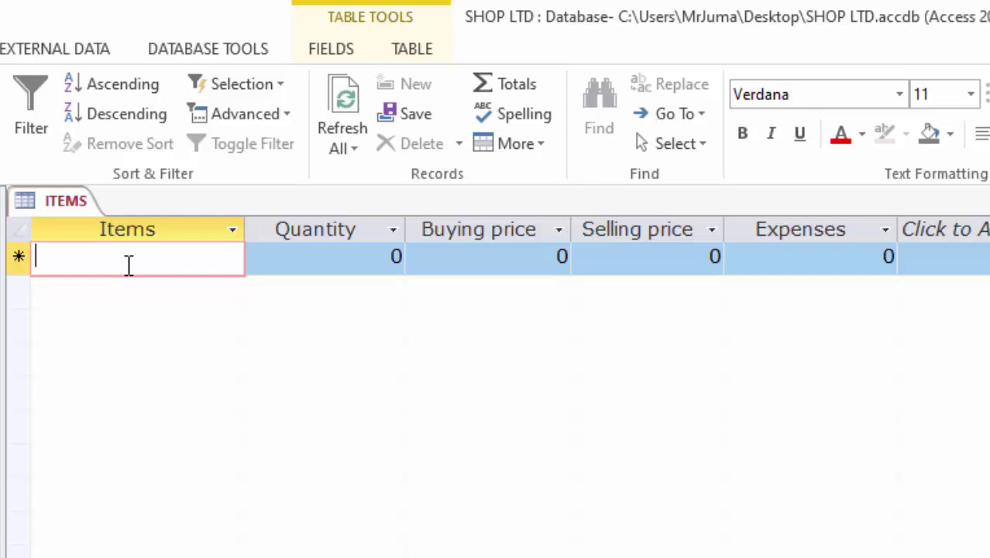
Enter the first record: Packet of Milk, quantity 14, buying price 50
text(B)
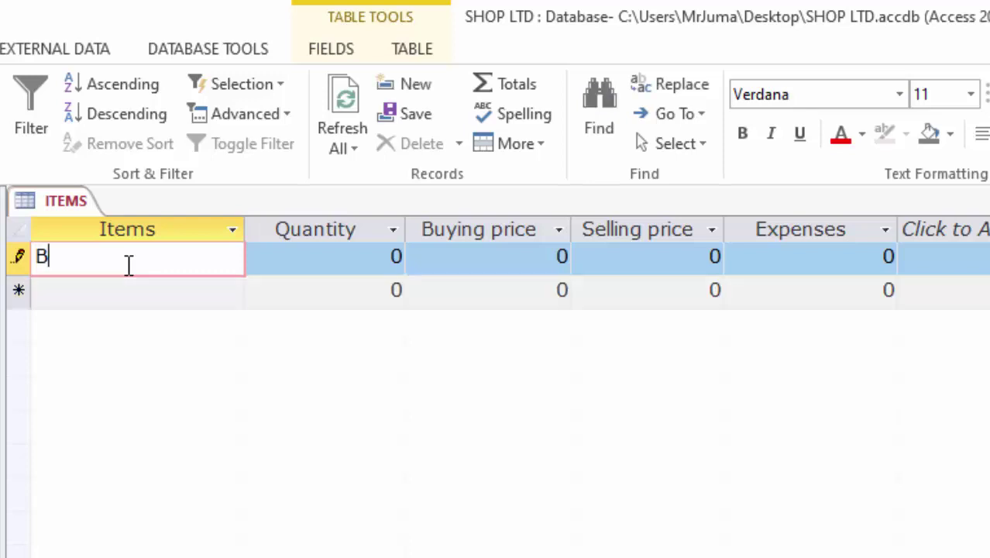
key(BackSpace)
text(Packet)
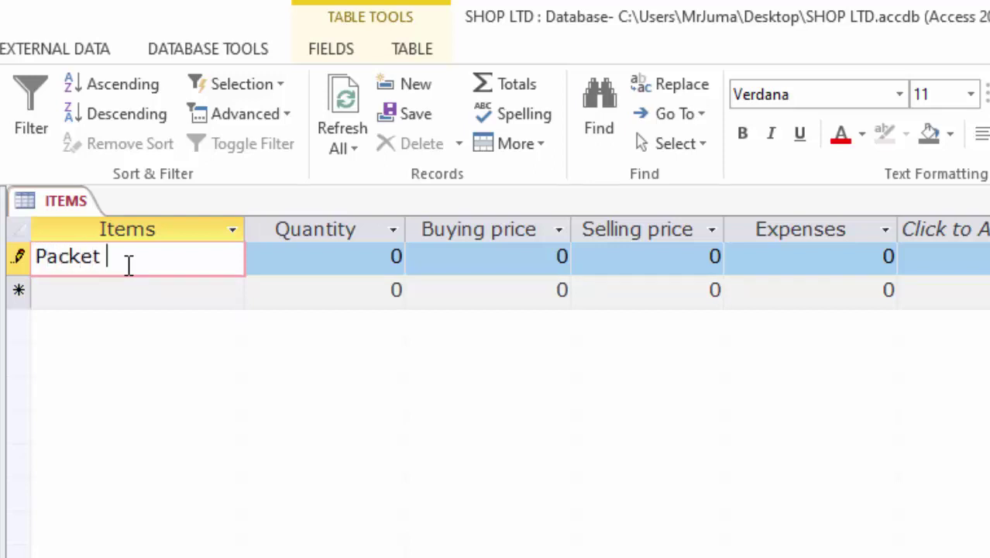
text( of Milk)
key(Tab)
text(14)
click(499, 258)
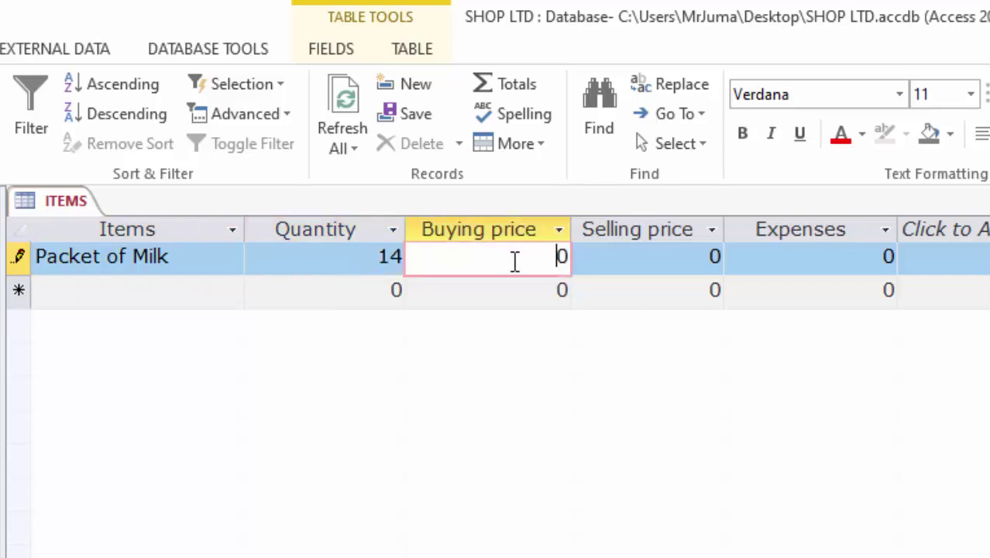
double_click(513, 261)
text(5)
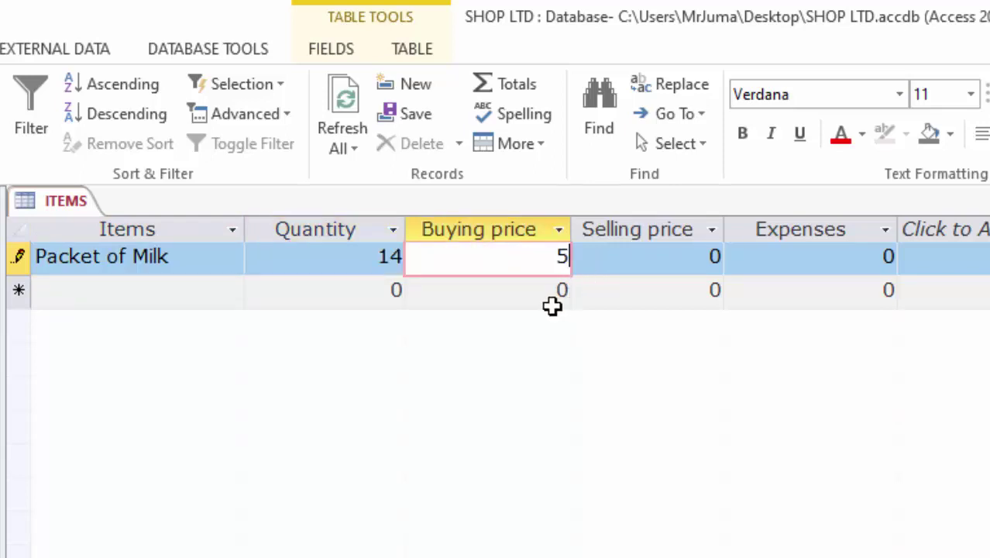
text(0)
Complete the milk record with selling price 60 and expenses 3
click(659, 260)
double_click(721, 258)
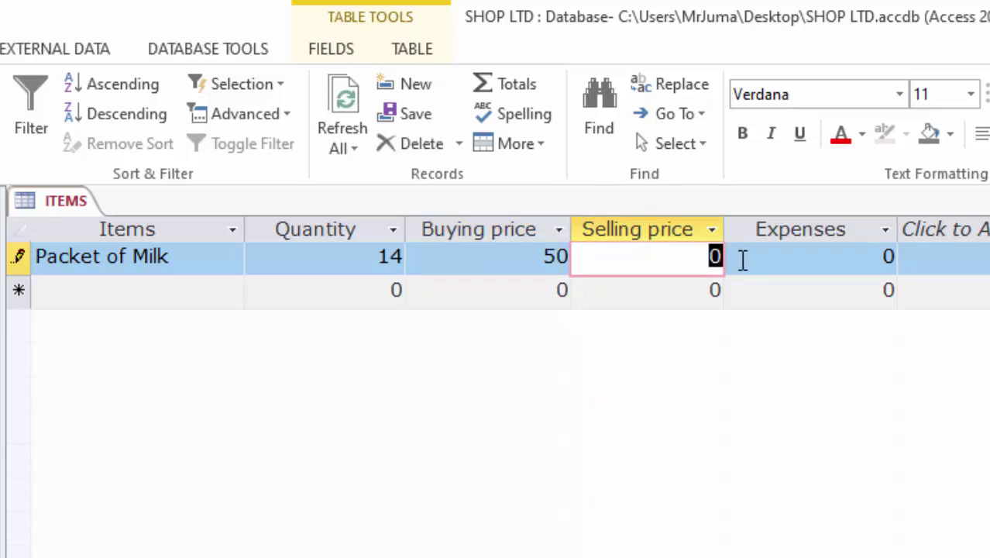
text(60)
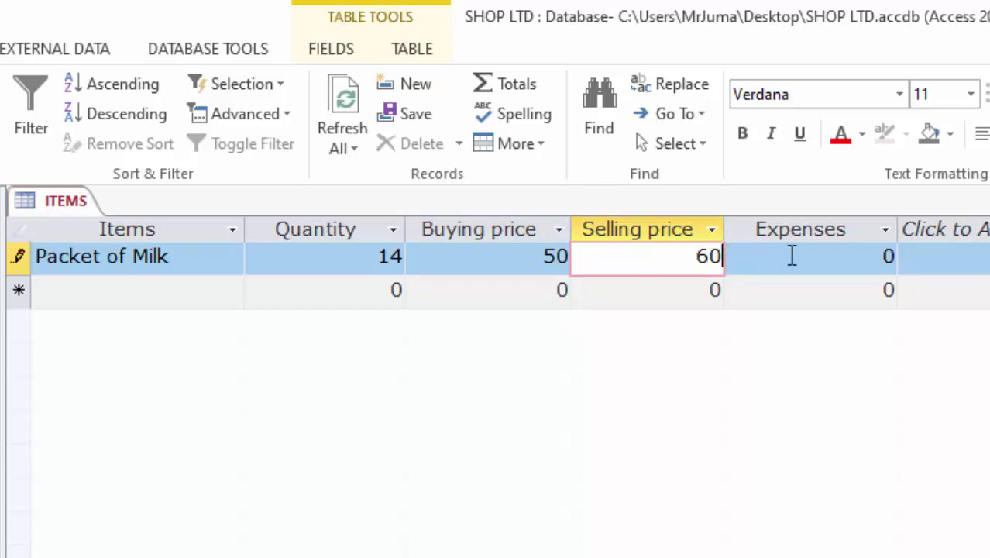
click(807, 256)
drag(866, 261, 916, 268)
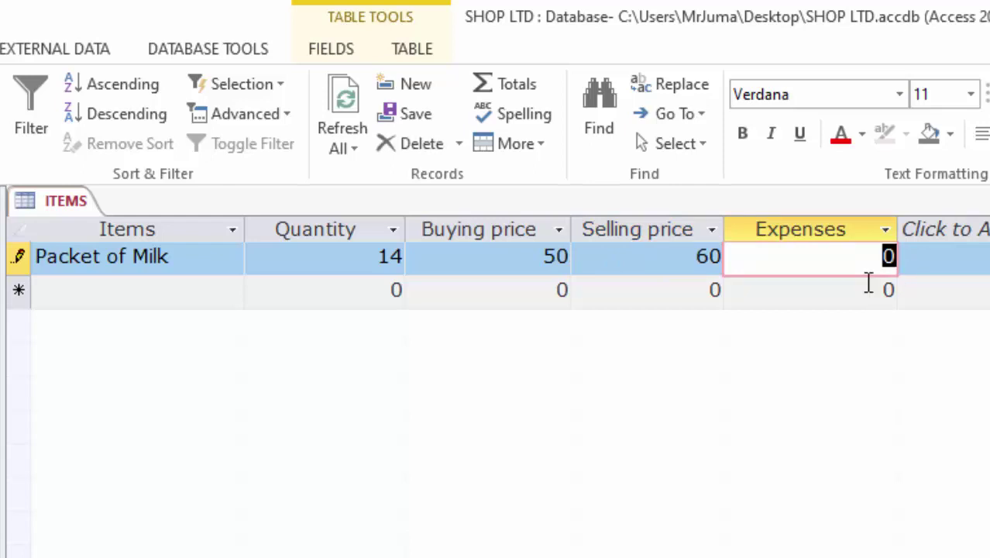
text(3)
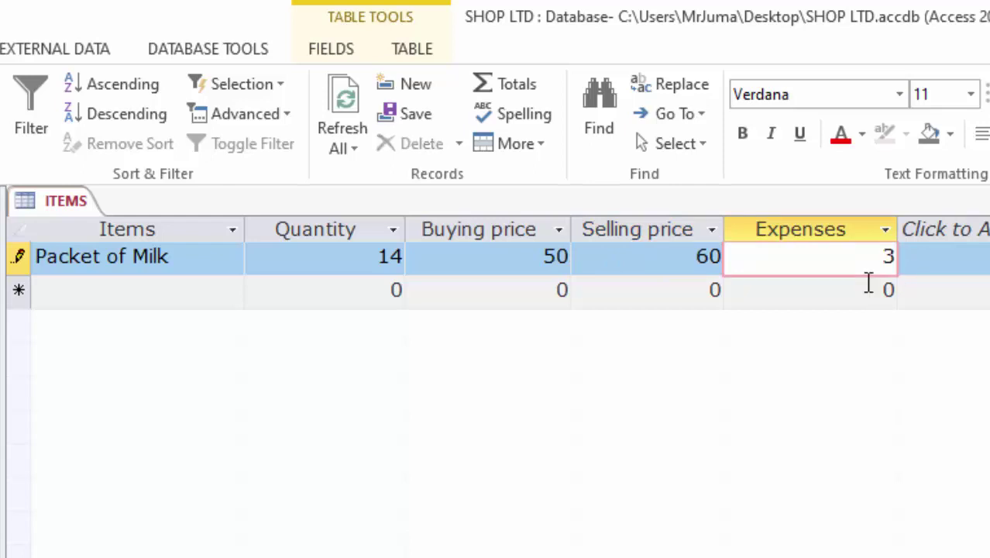
click(120, 302)
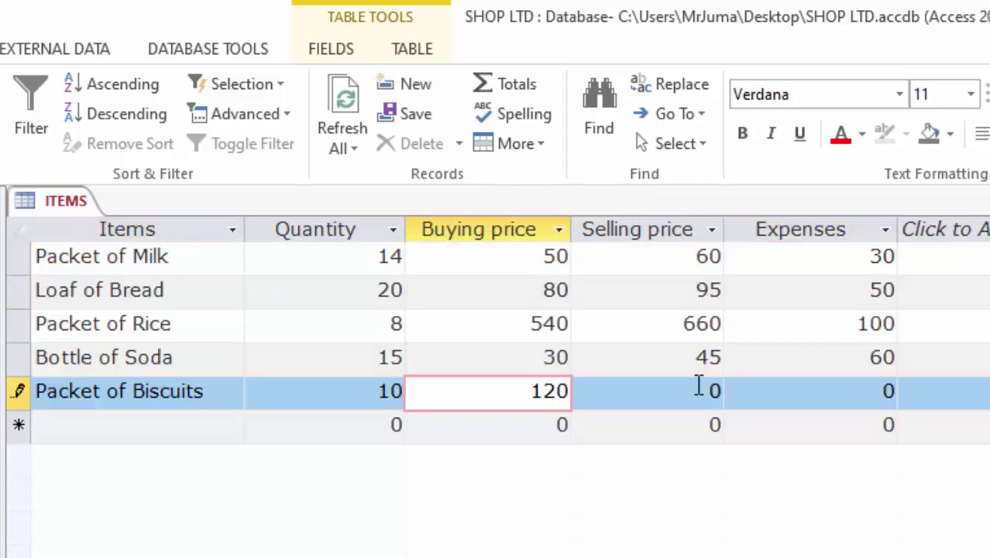
Give Packet of Biscuits a selling price of 140 and finish the remaining records
key(Tab)
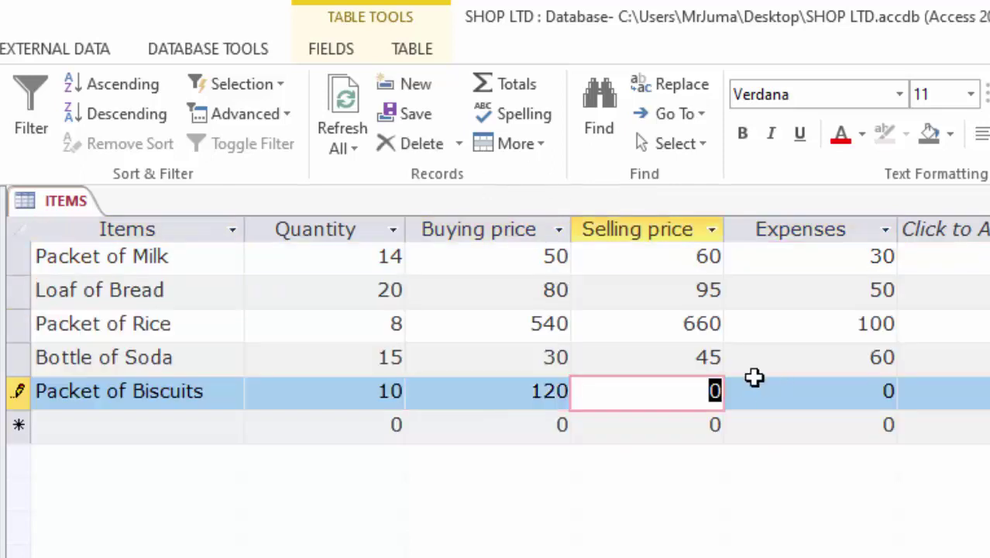
text(140)
key(Tab)
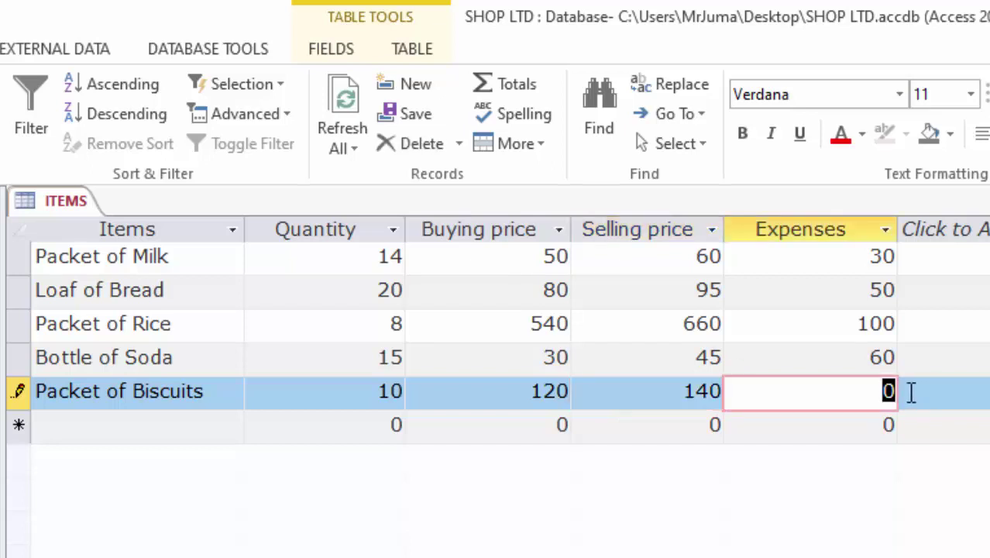
text(40)
click(801, 324)
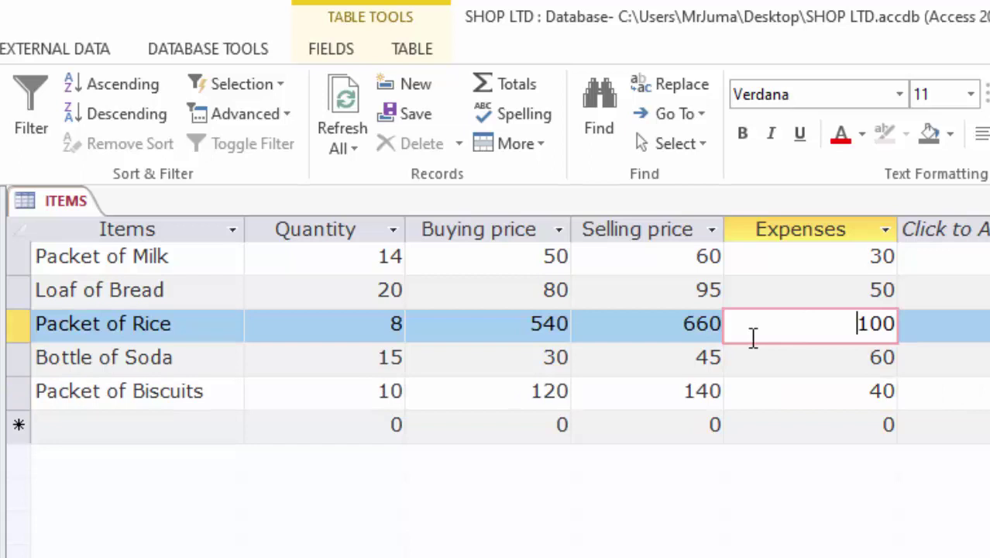
click(884, 289)
click(491, 332)
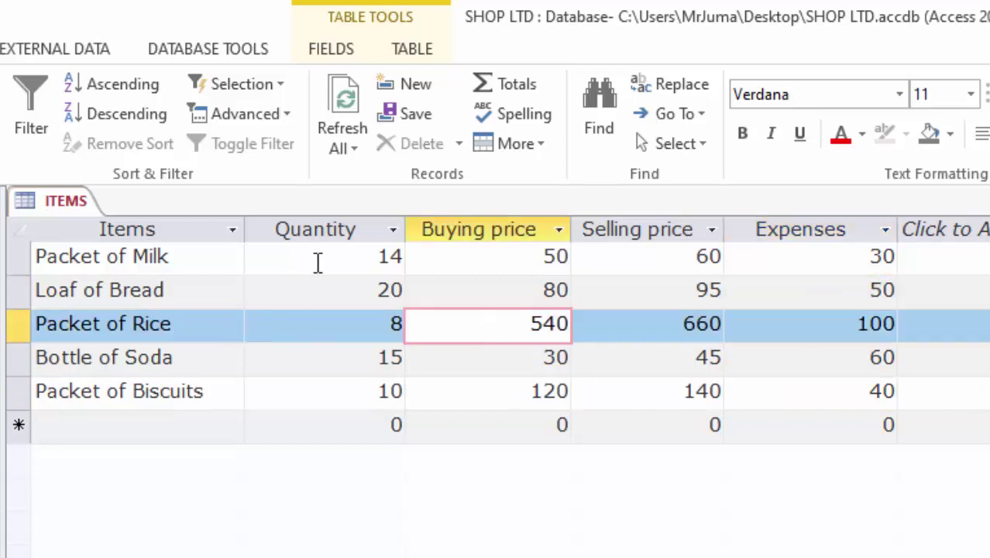
Adjust the Quantity, Buying price, Selling price and Expenses column widths to fit
drag(403, 224, 388, 223)
drag(558, 222, 546, 223)
drag(700, 228, 713, 226)
drag(873, 227, 888, 226)
click(893, 229)
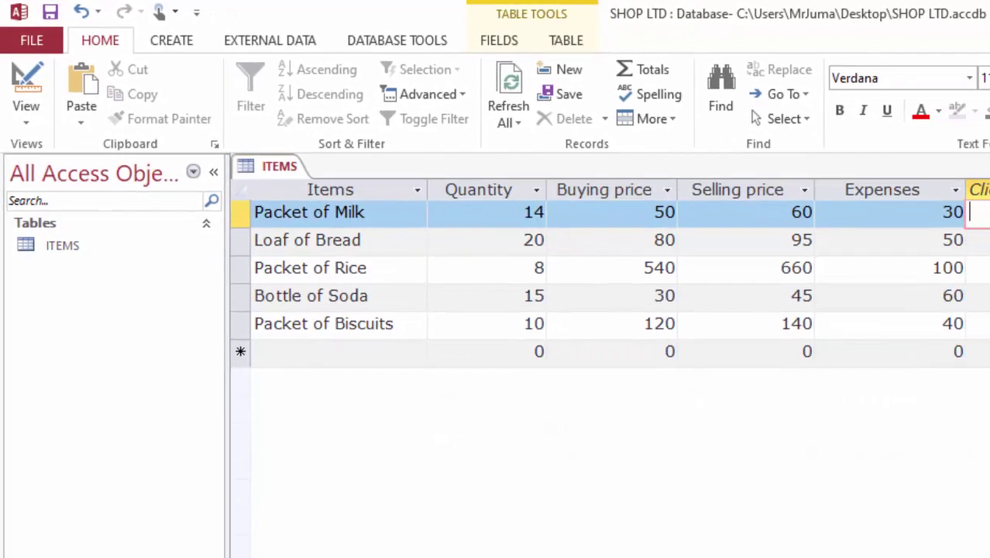
Close the ITEMS table and start a new query design based on ITEMS
key(ctrl+w)
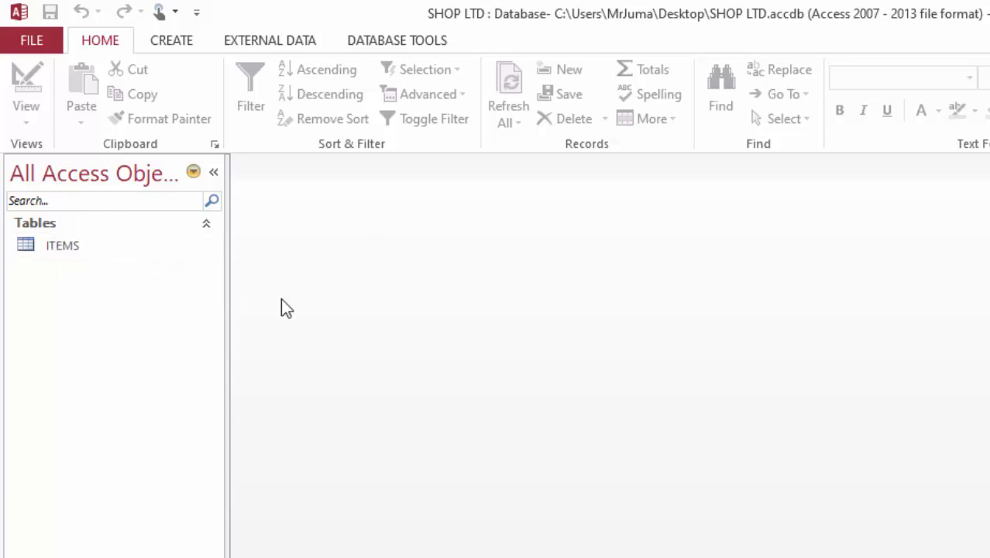
click(172, 39)
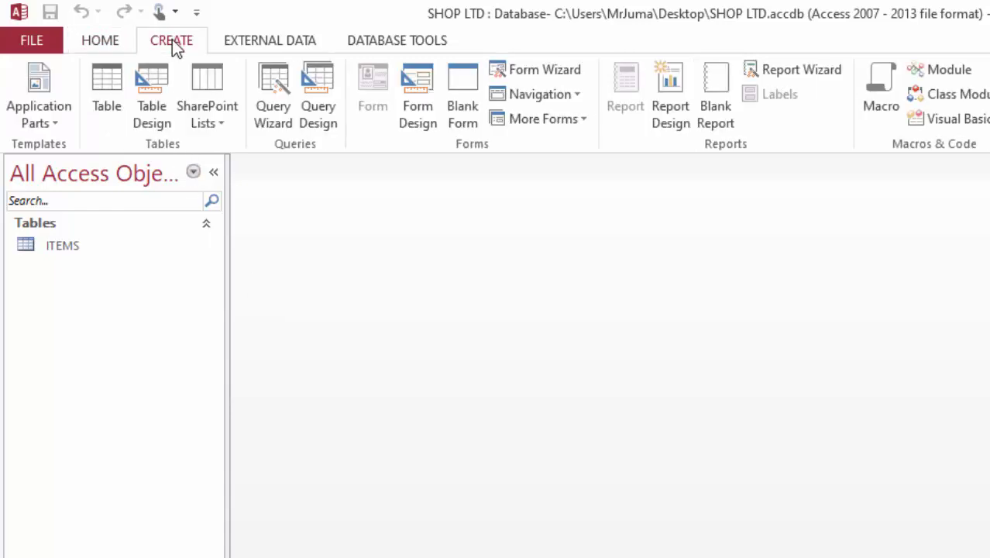
click(318, 118)
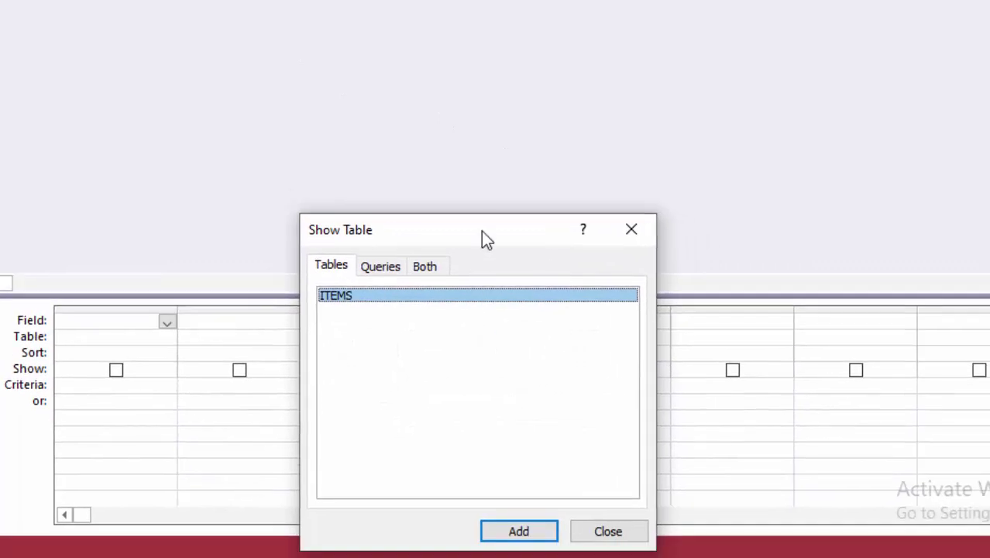
drag(481, 231, 505, 23)
click(542, 324)
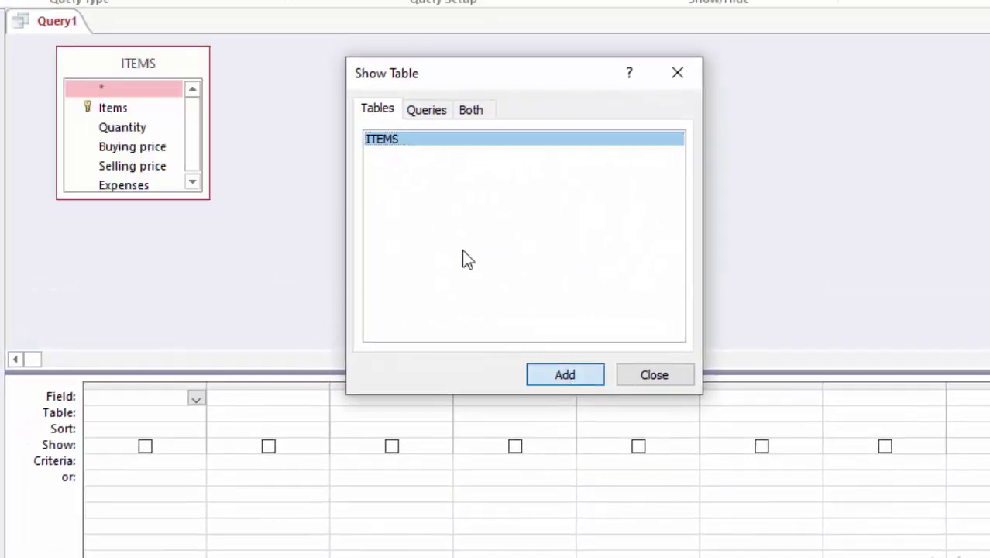
click(671, 380)
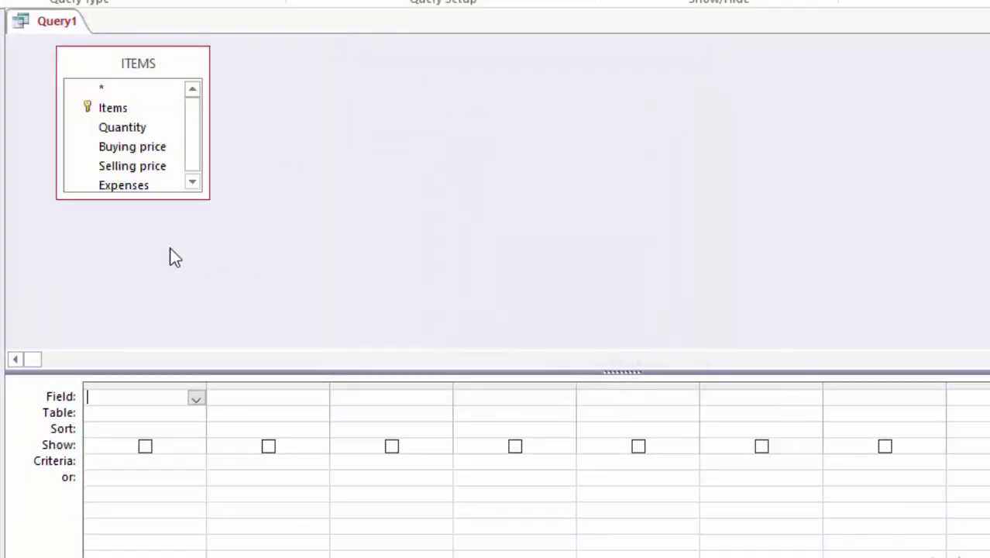
mouse_move(167, 199)
mouse_down()
mouse_move(168, 224)
mouse_move(168, 207)
mouse_up()
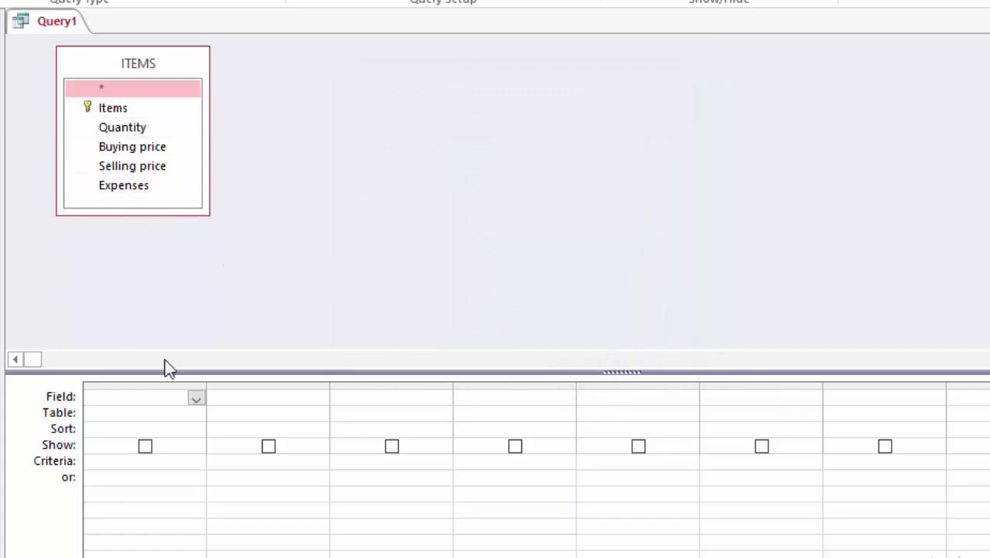
Put all five ITEMS fields, Items through Expenses, into the design grid
double_click(121, 110)
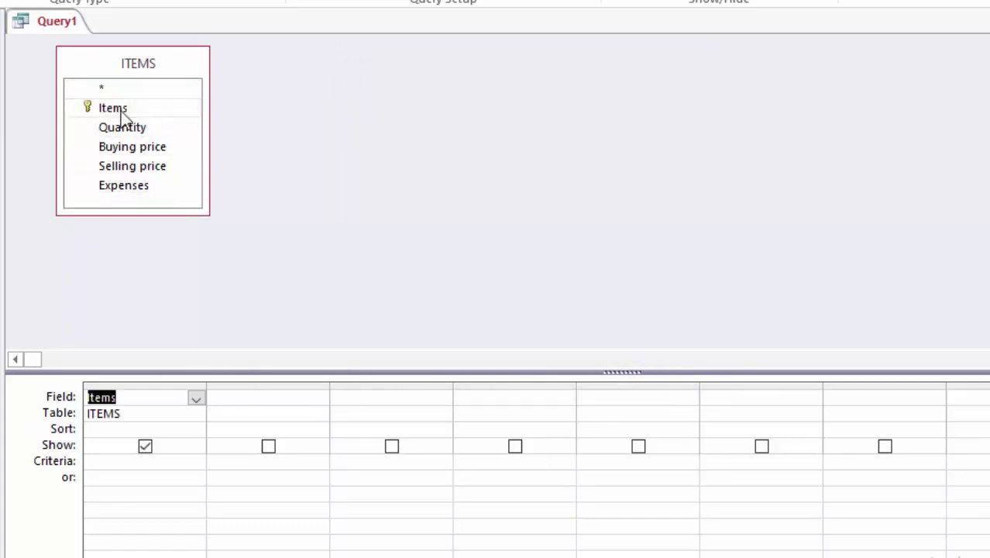
double_click(125, 128)
double_click(135, 147)
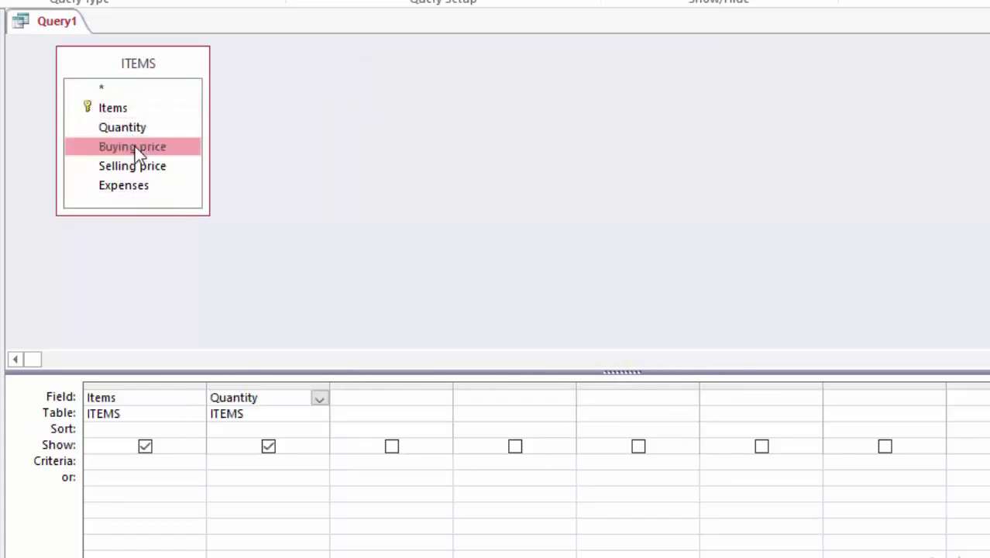
double_click(132, 167)
double_click(126, 188)
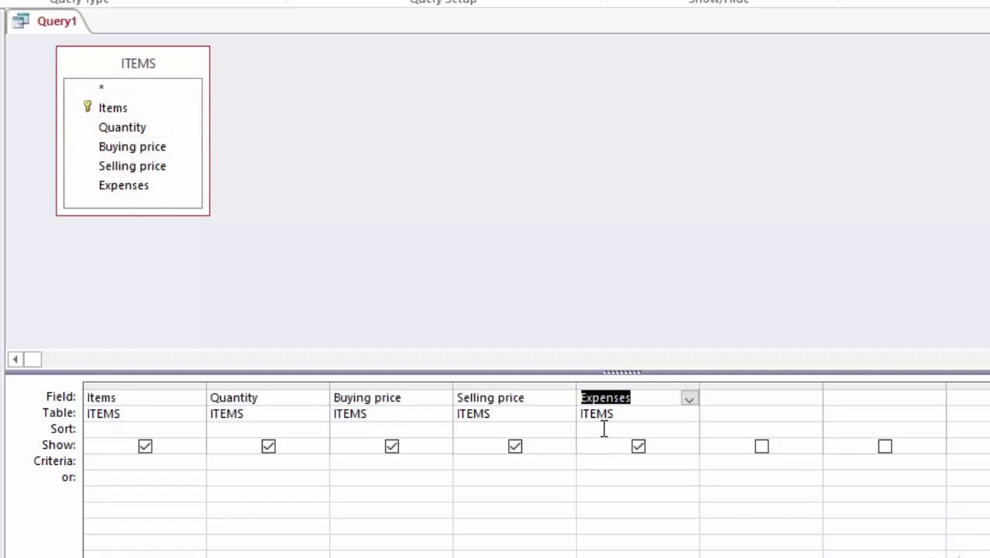
click(728, 399)
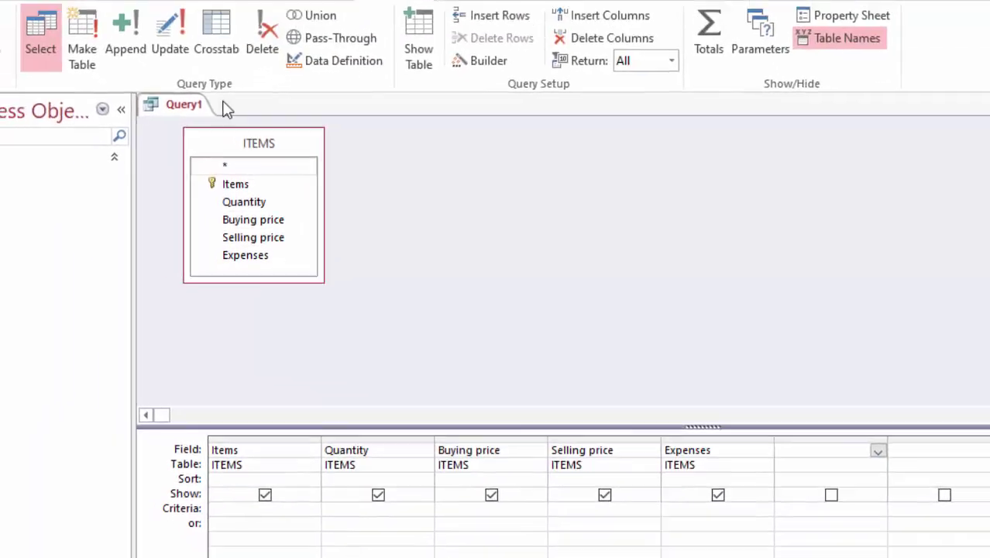
click(62, 78)
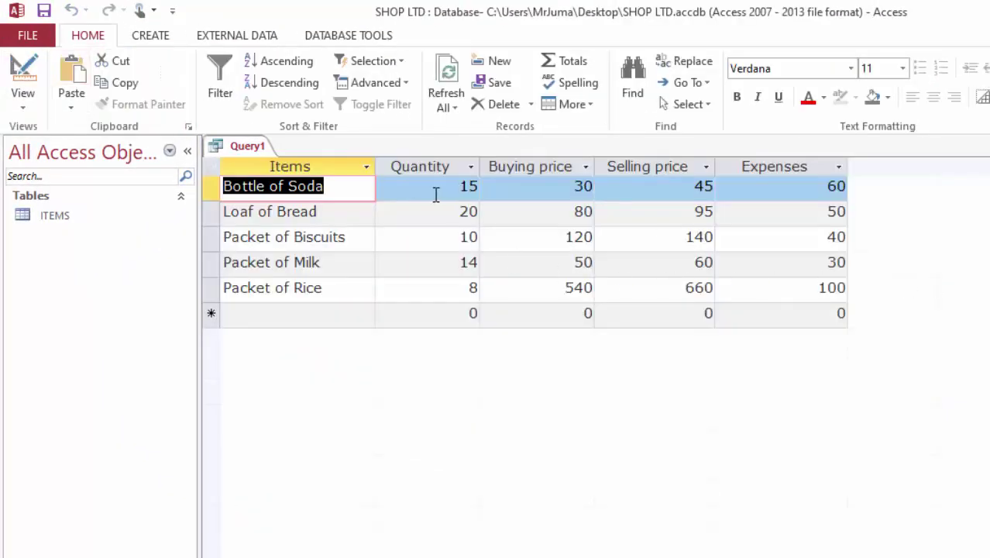
click(461, 190)
click(565, 192)
click(659, 192)
click(763, 192)
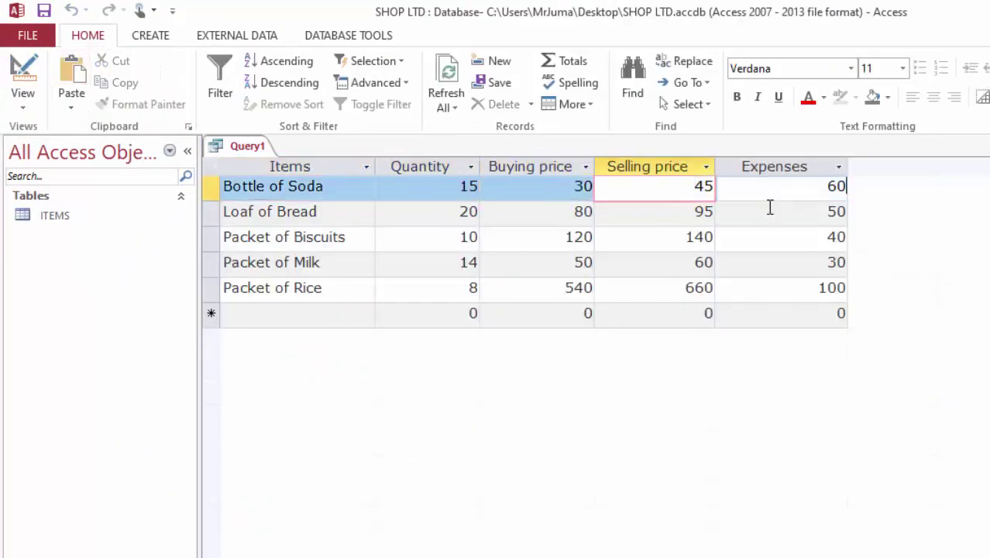
click(737, 237)
click(521, 288)
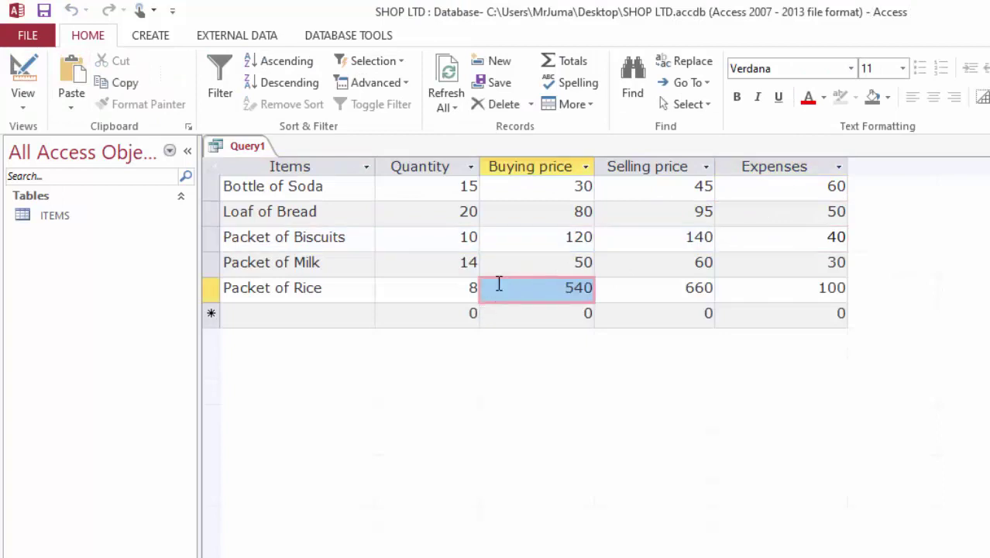
click(24, 101)
click(62, 225)
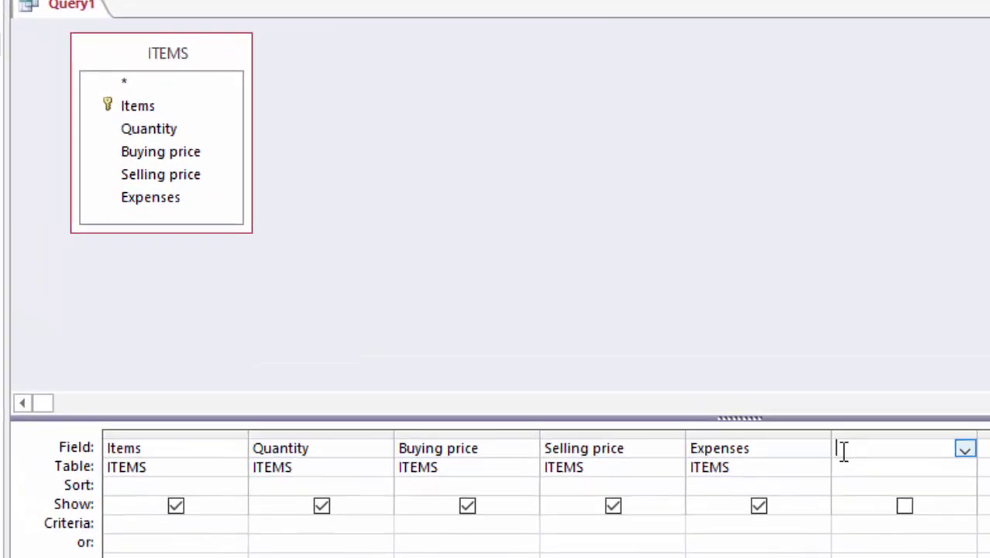
Enter Sales: Quantity * [Selling Price] in the sixth column using the Zoom box
right_click(850, 447)
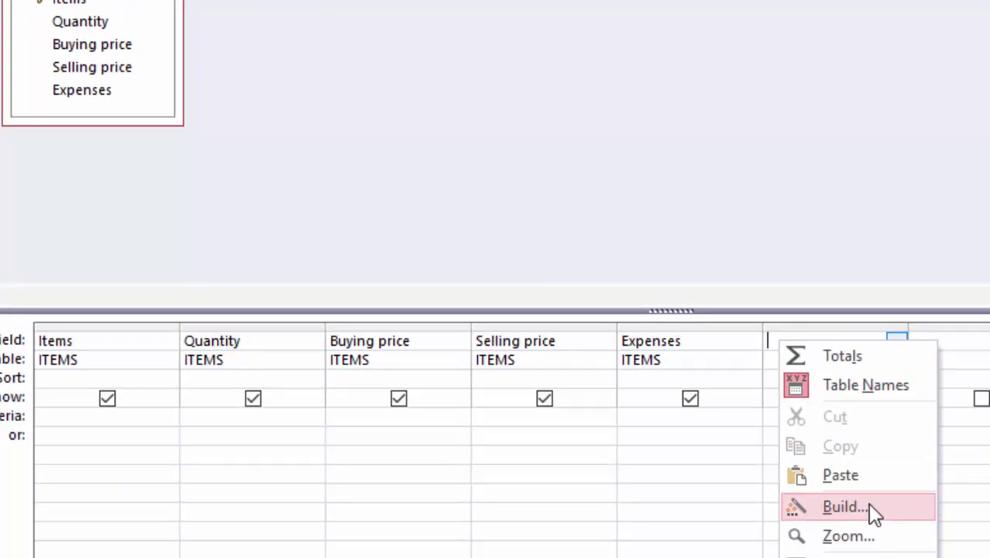
click(848, 536)
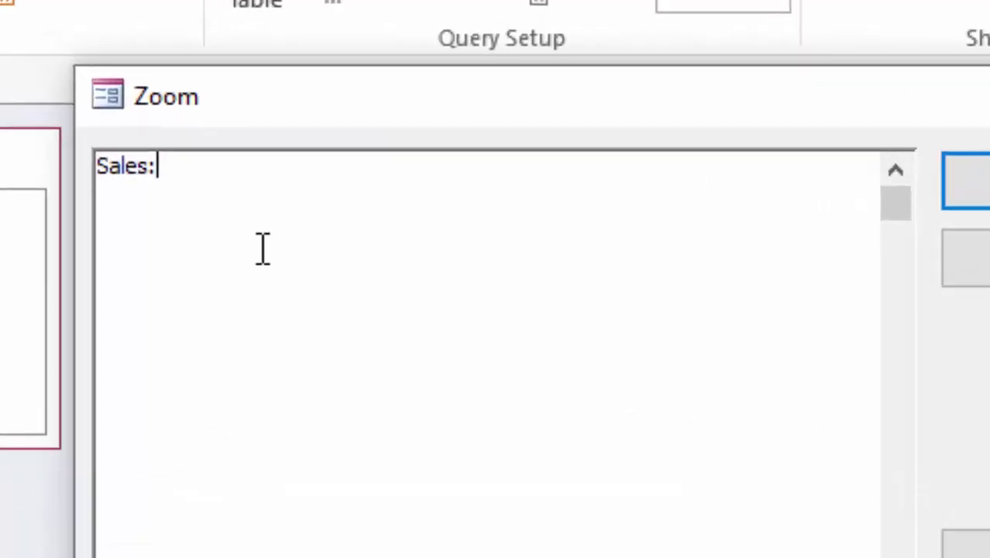
text(Quan)
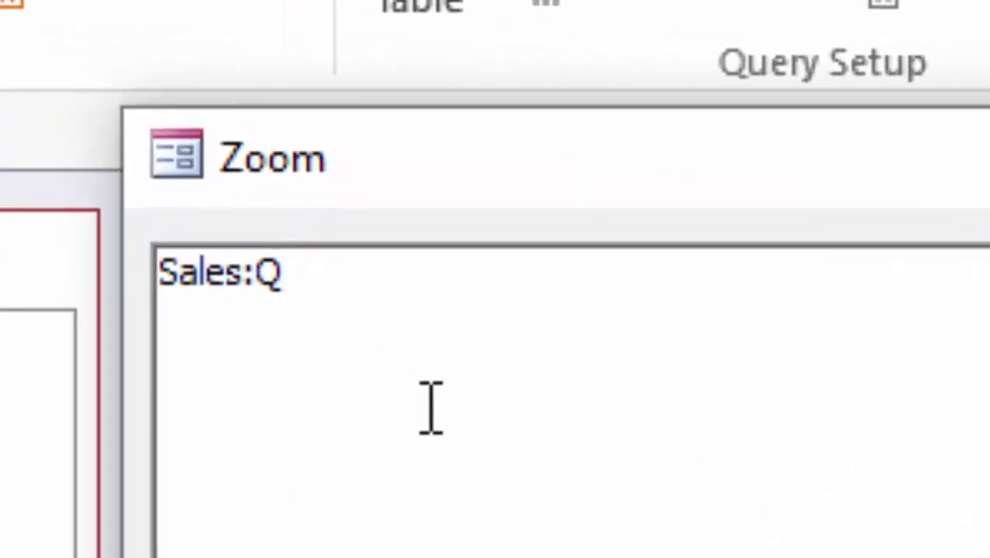
text(tity)
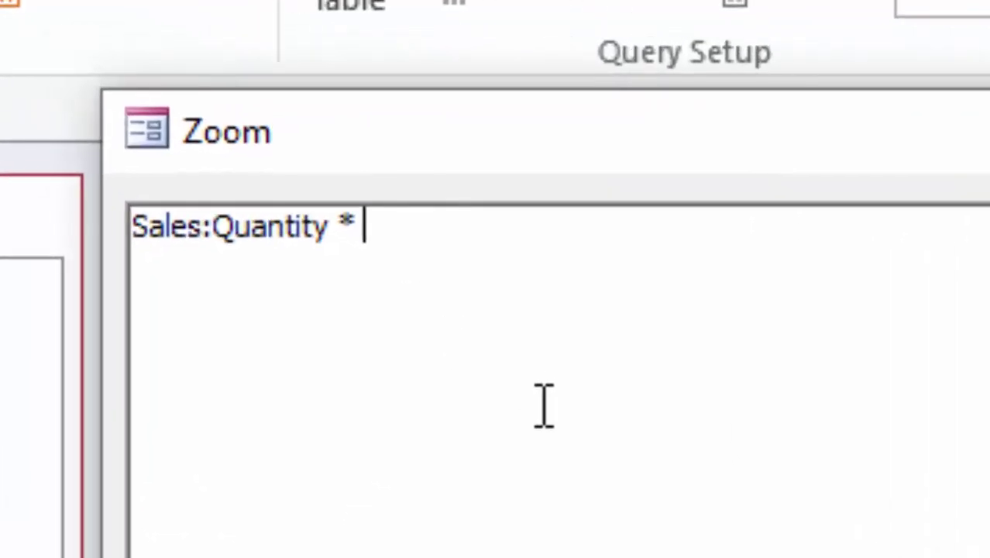
text([])
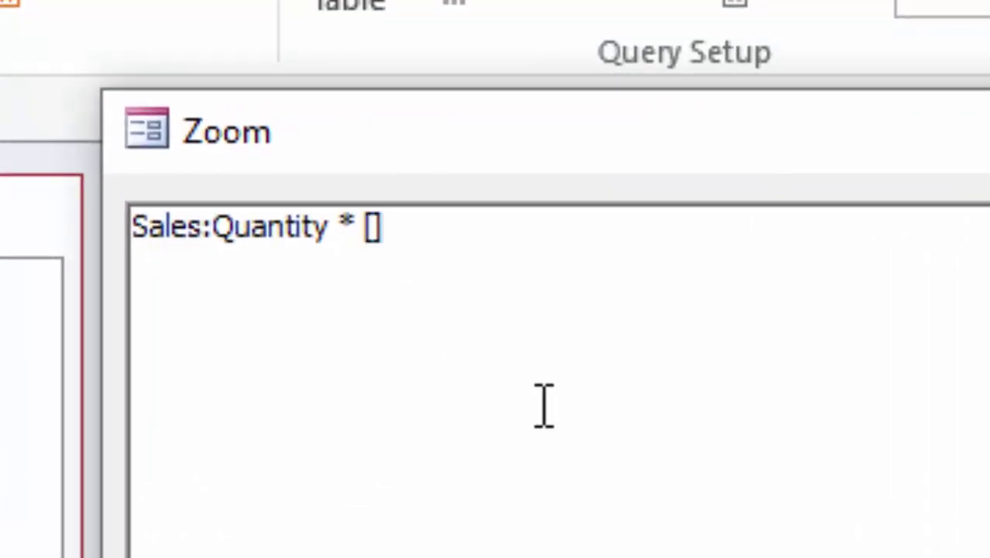
key(Left)
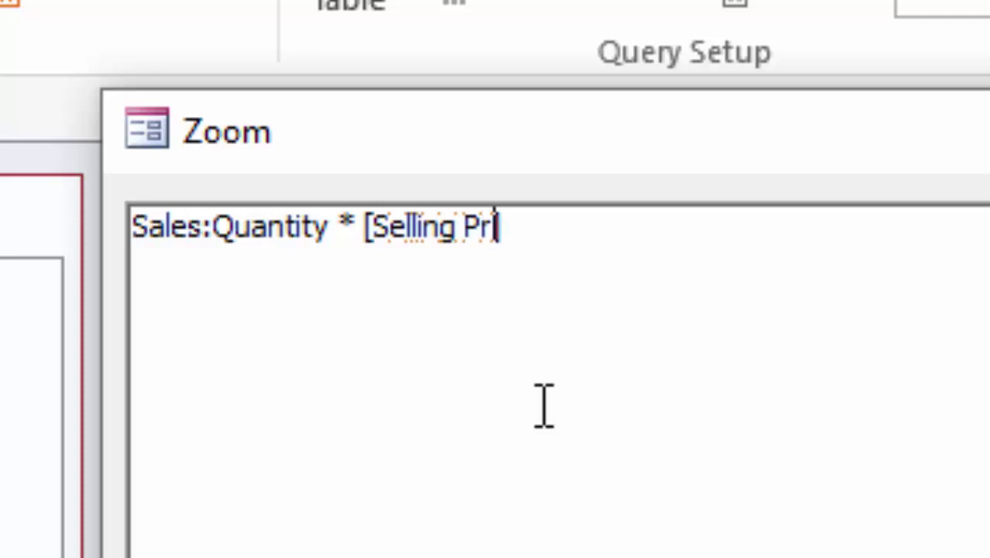
text(])
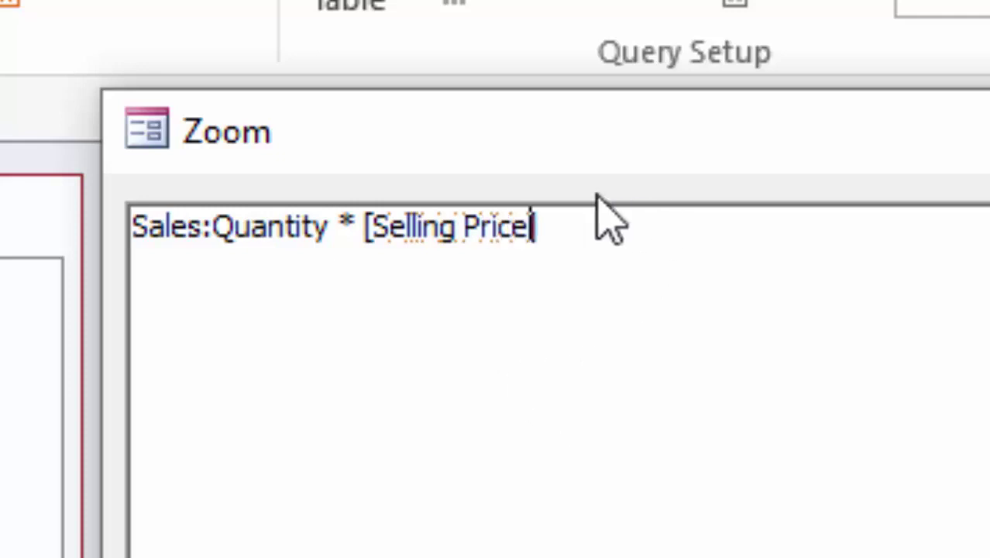
drag(546, 224, 373, 209)
click(679, 234)
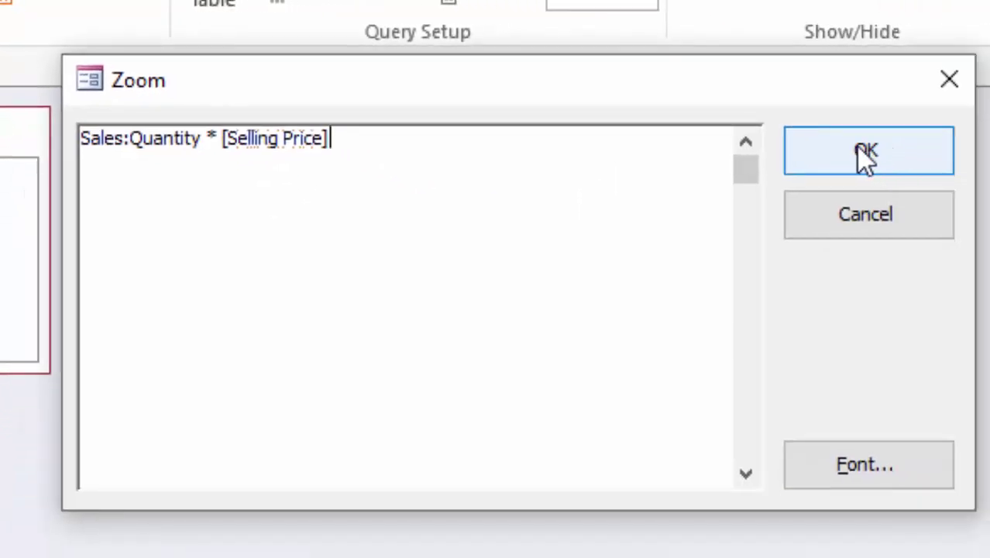
click(862, 151)
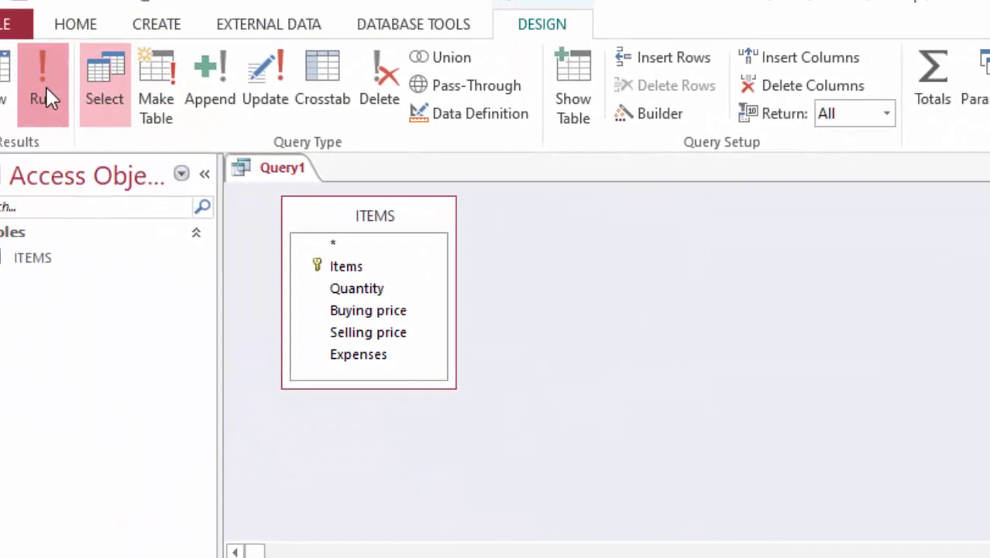
click(87, 108)
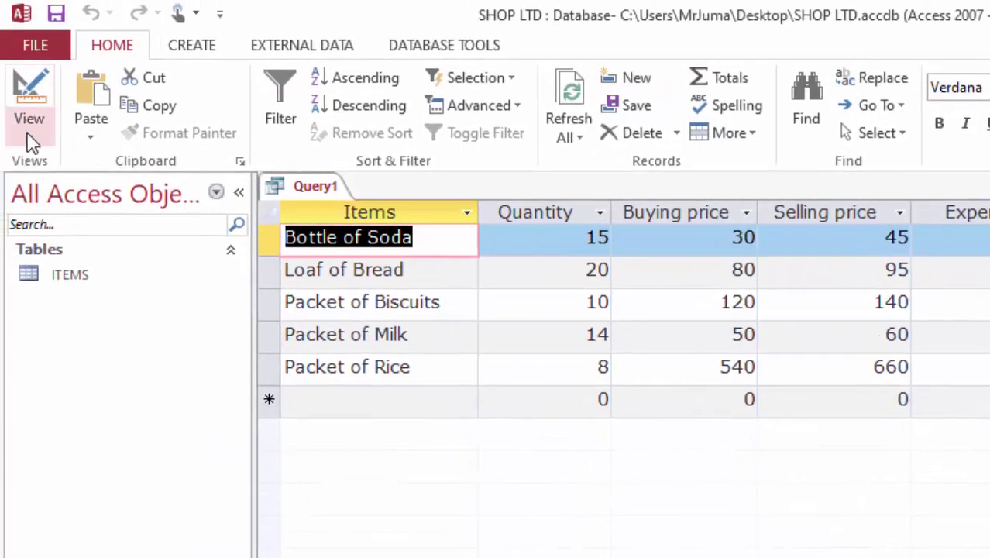
click(28, 135)
click(23, 275)
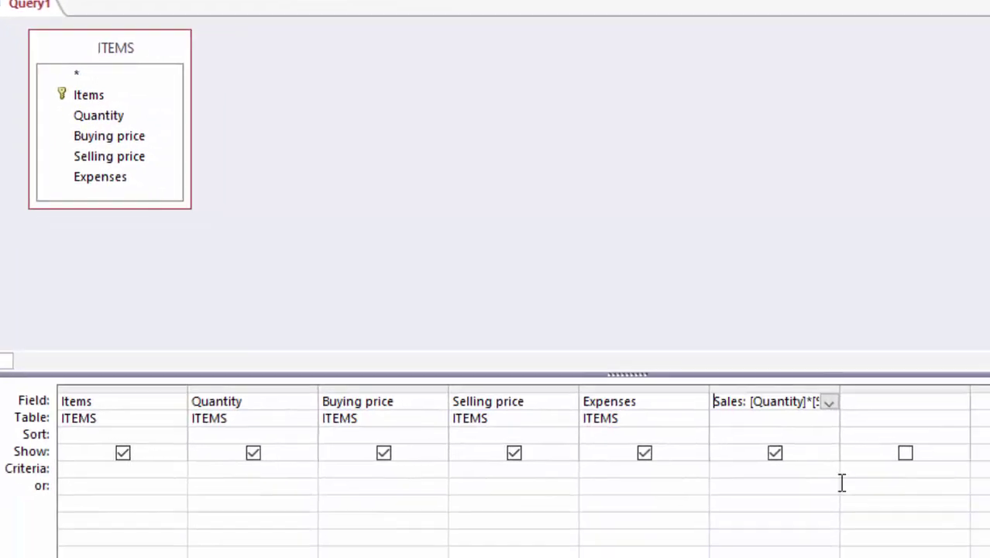
click(879, 398)
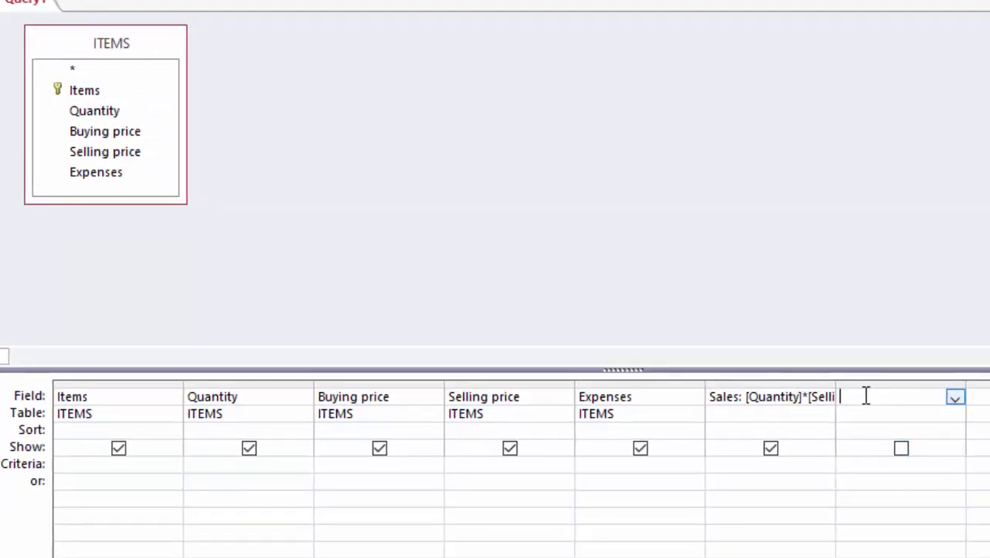
Add Purchases: Quantity * [Buying Price] in the next column and run the query
right_click(866, 396)
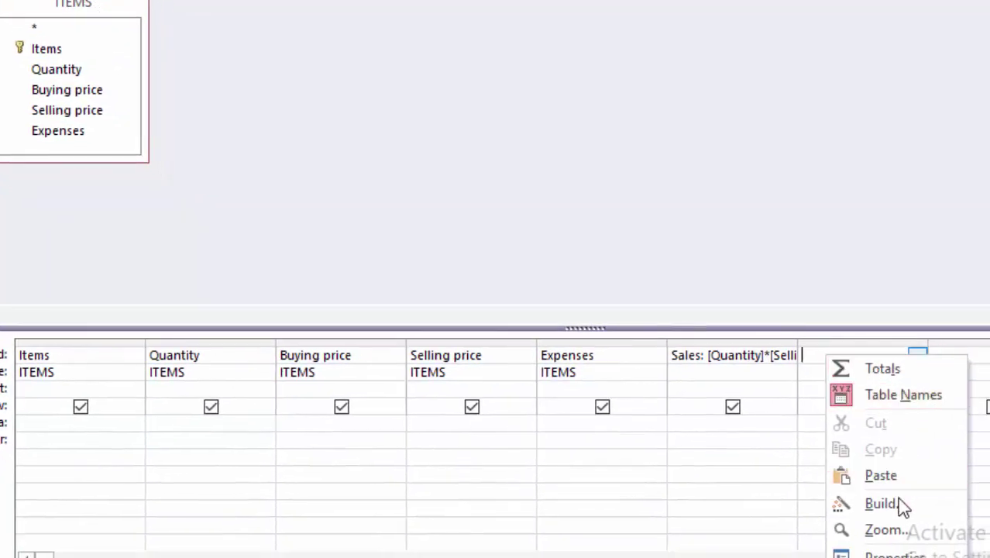
click(900, 530)
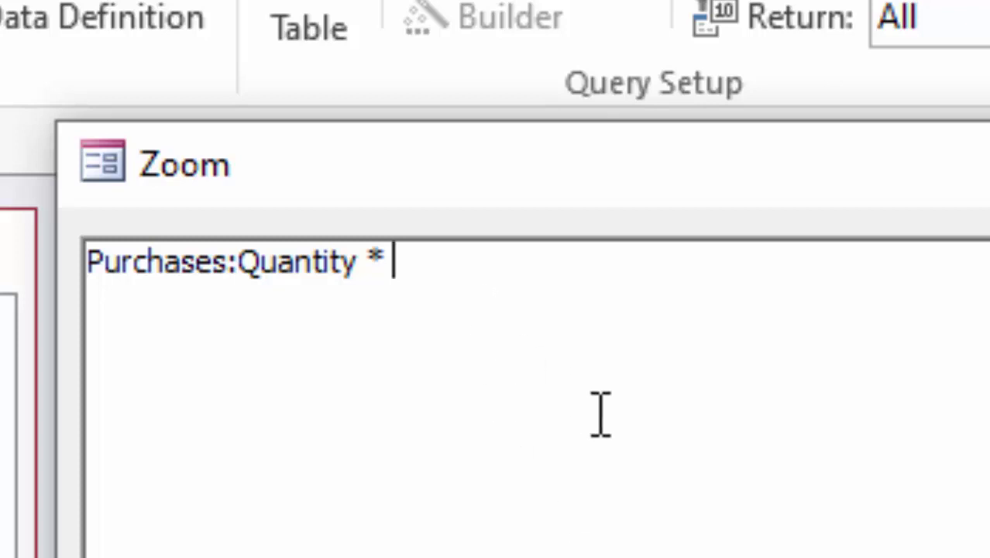
text([Buy)
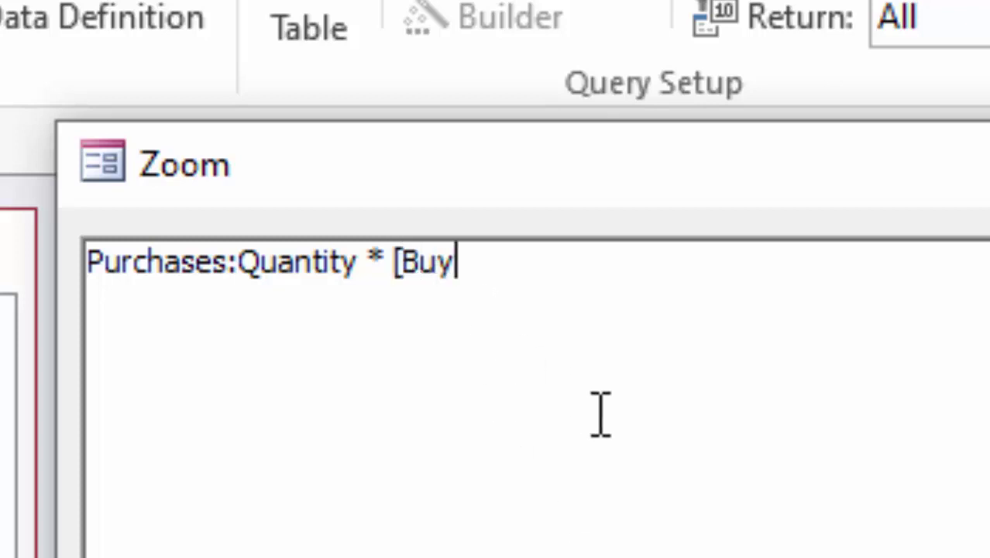
text(ing )
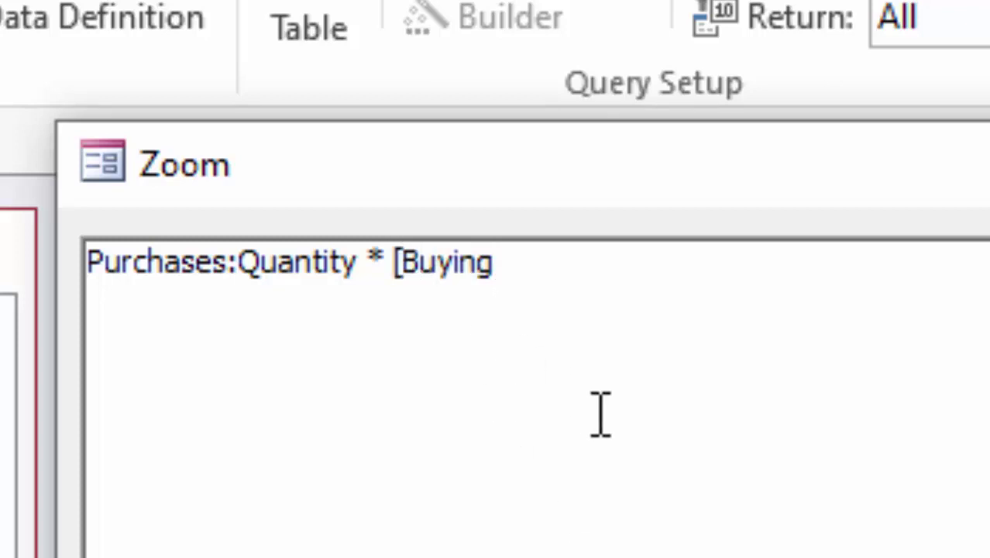
text(Price)
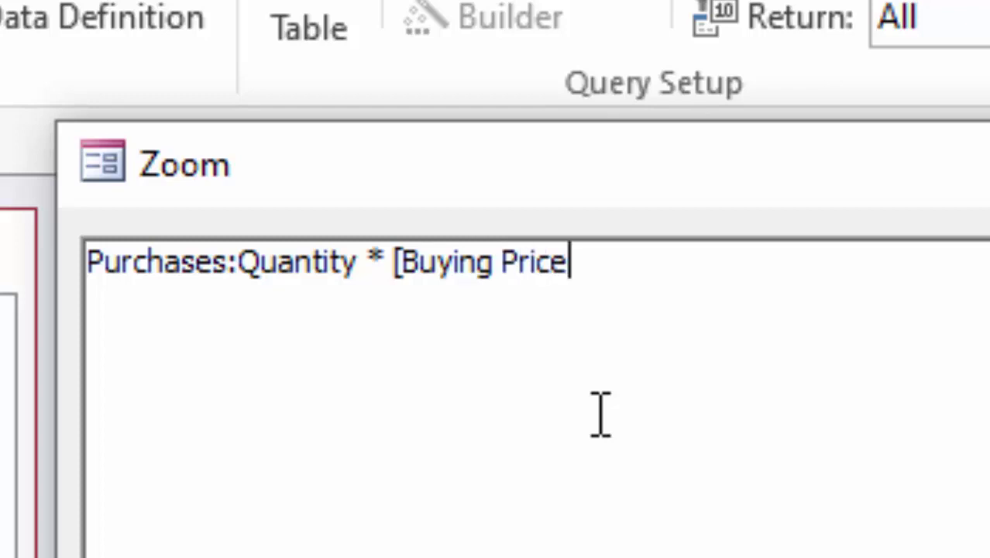
text(])
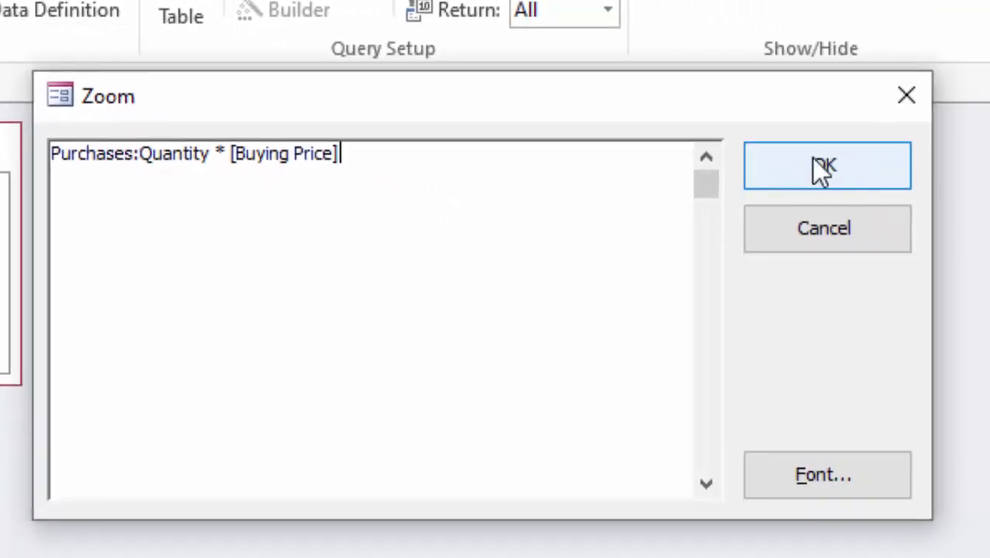
click(815, 163)
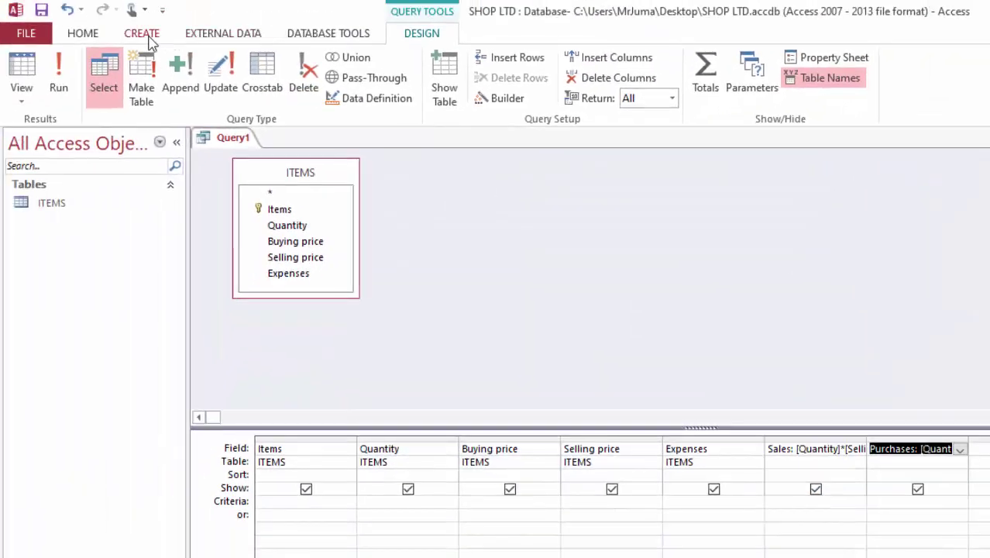
click(59, 77)
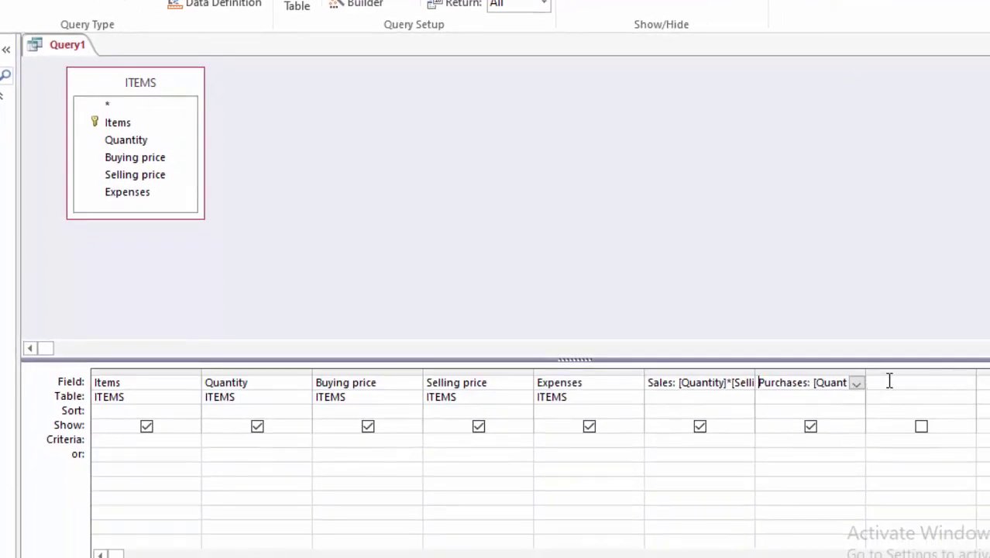
In the next column's Zoom box, type Profit: Sales - Purchases - Expenses
right_click(887, 385)
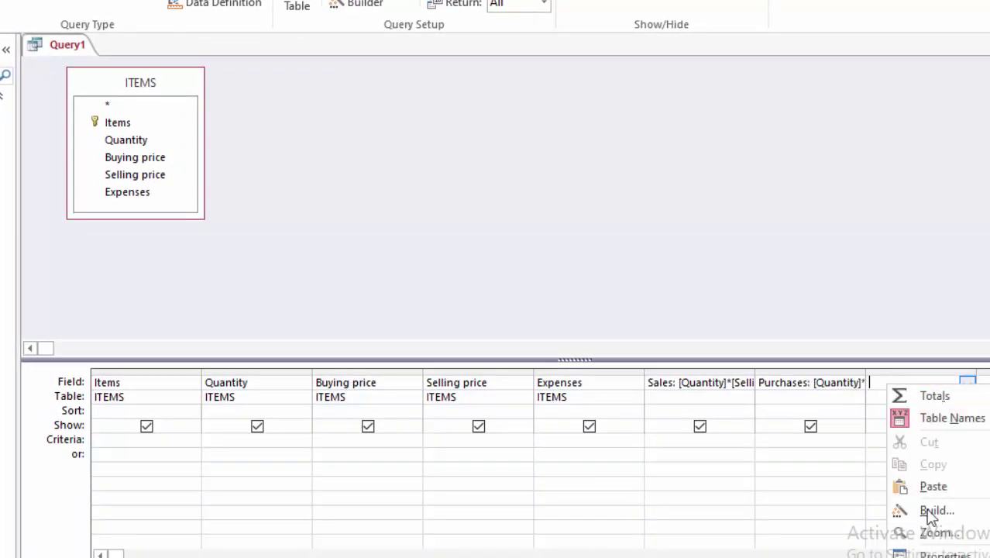
click(936, 535)
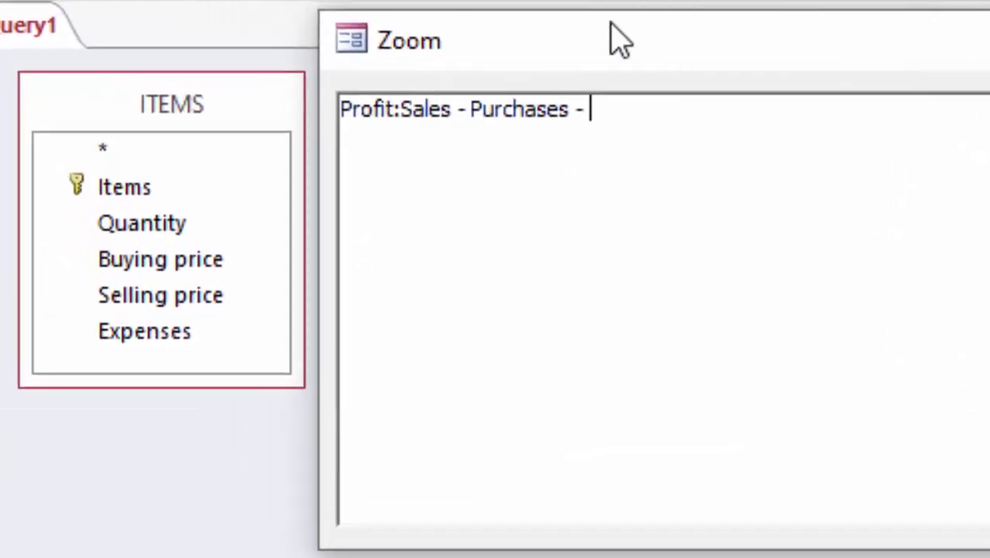
text(Expe)
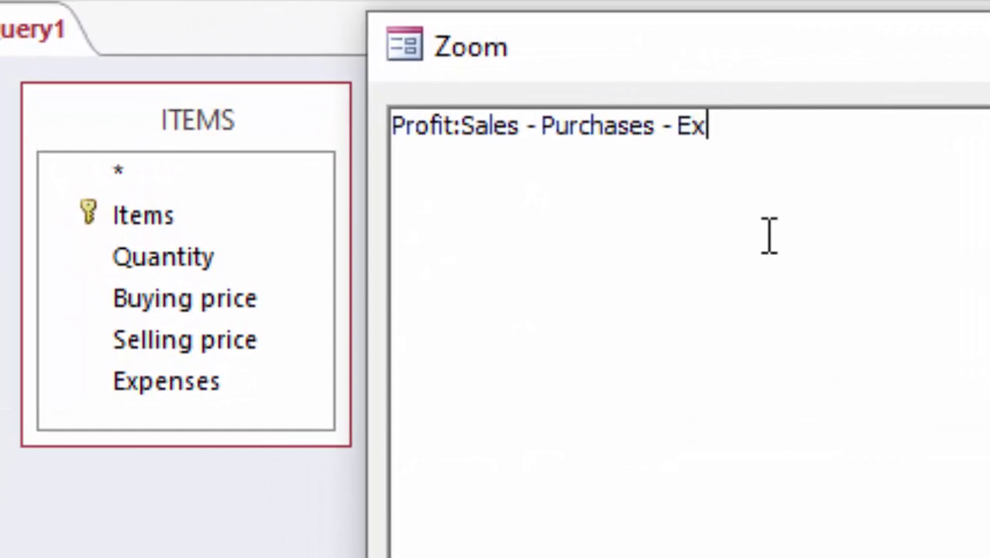
text(nses)
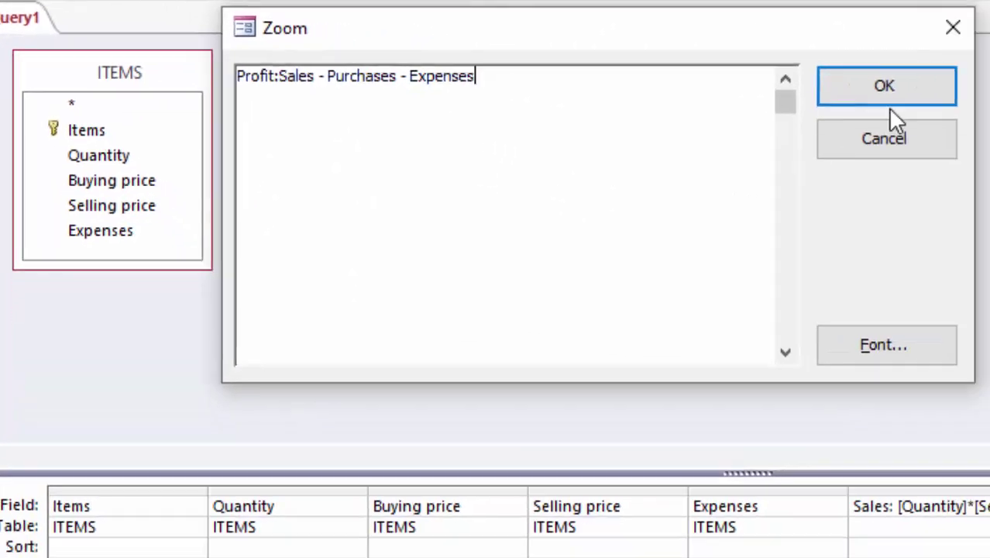
Run the query with its Profit column and save it as PROFIT QUERY
click(907, 86)
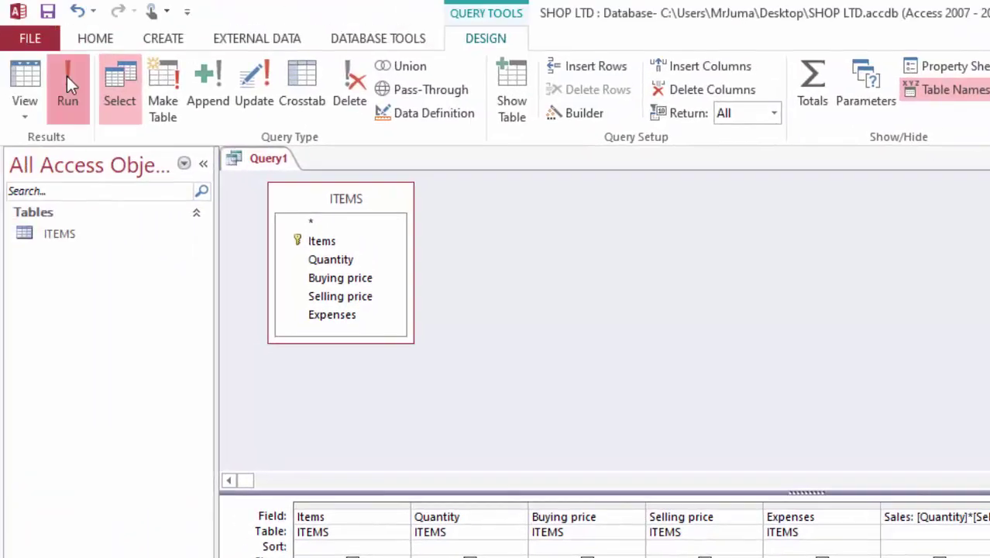
click(66, 78)
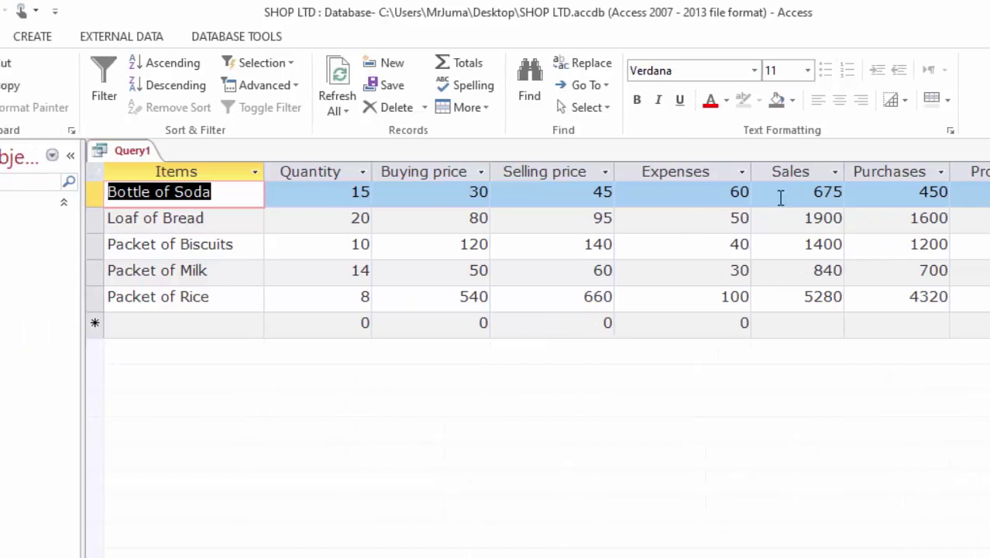
click(47, 11)
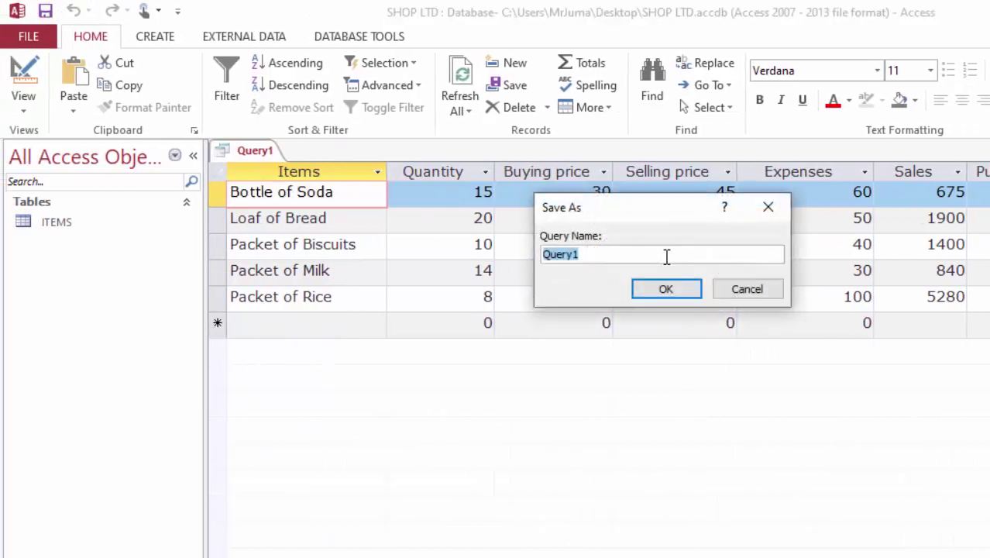
text(PROFIT QUERY)
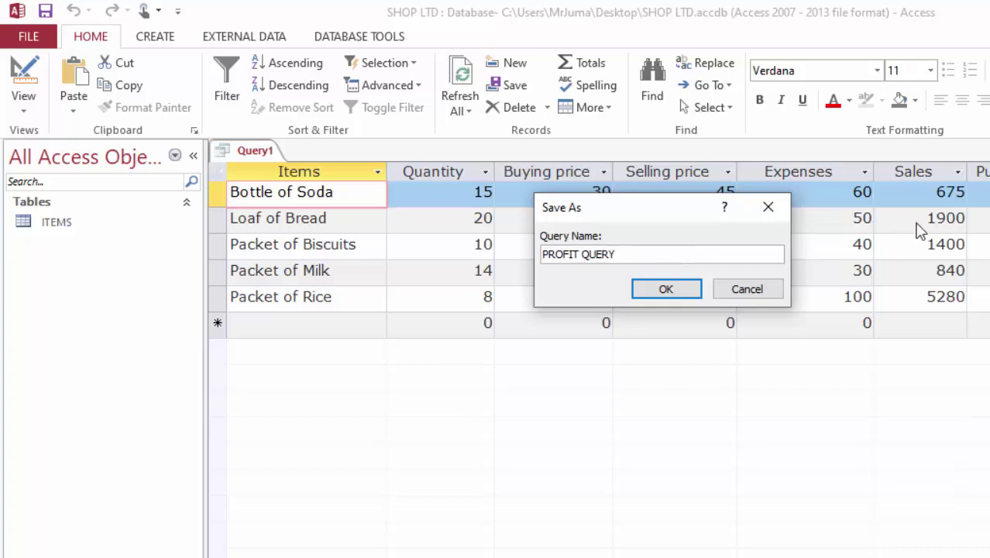
click(637, 289)
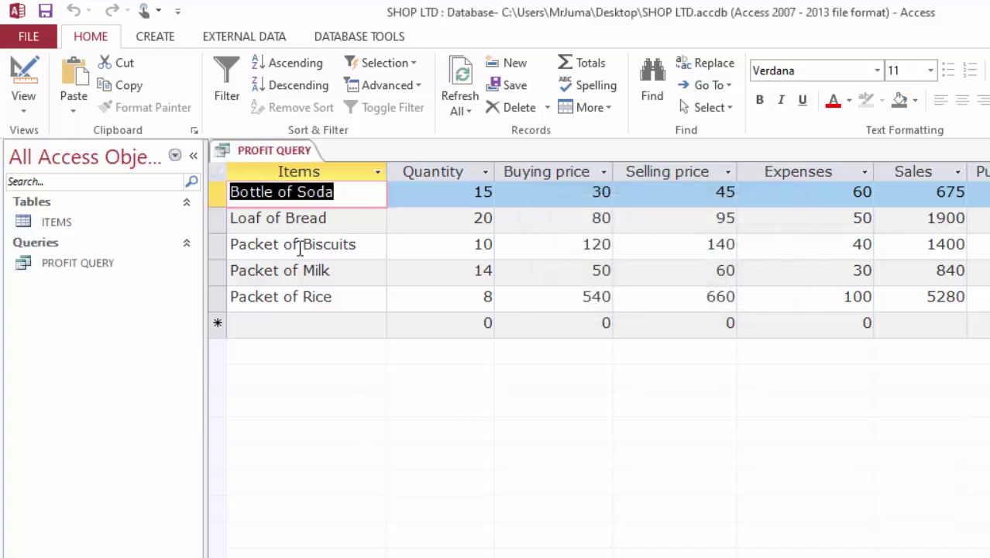
click(404, 227)
click(338, 203)
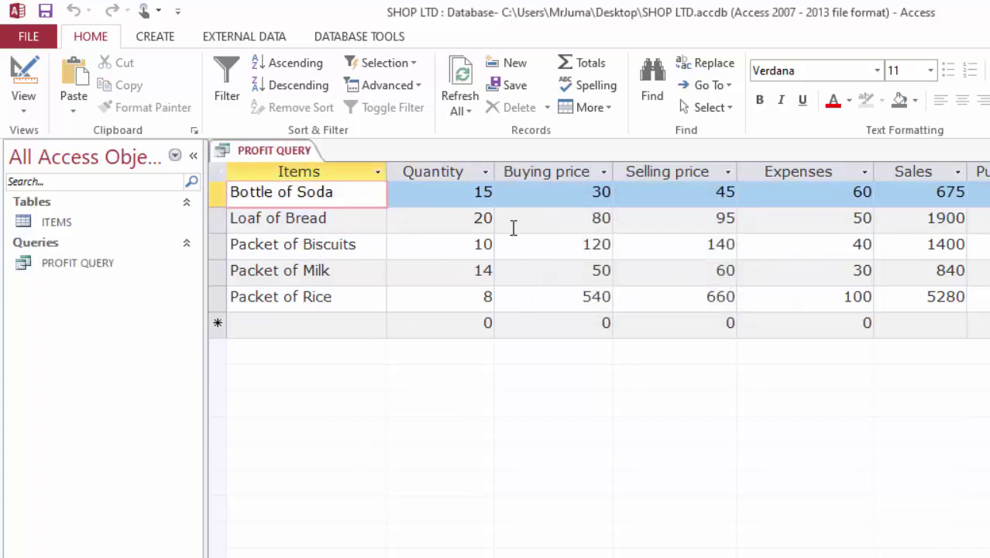
click(515, 226)
click(716, 191)
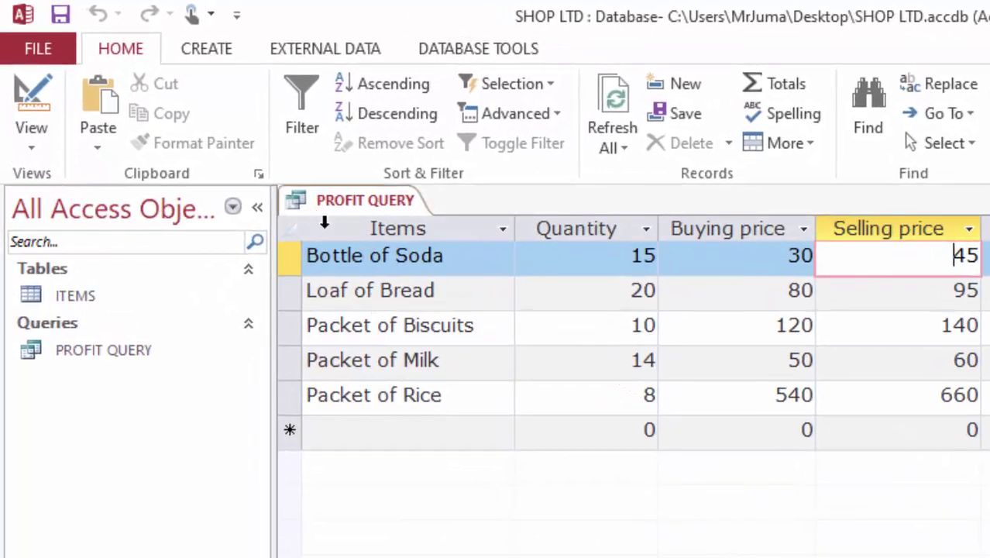
Close PROFIT QUERY, open ITEMS and start a new 'Packet of Sweets' record with quantity 16
key(ctrl+w)
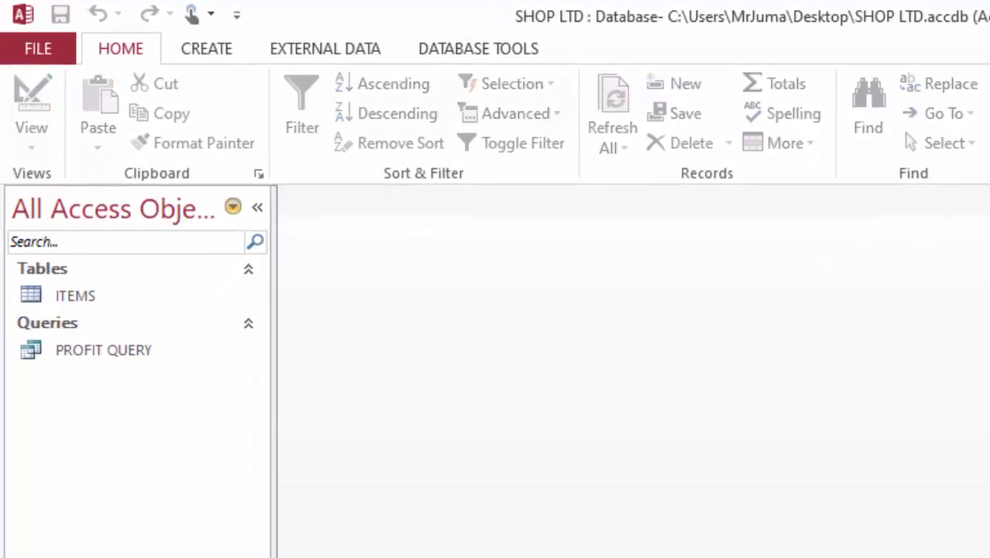
double_click(74, 294)
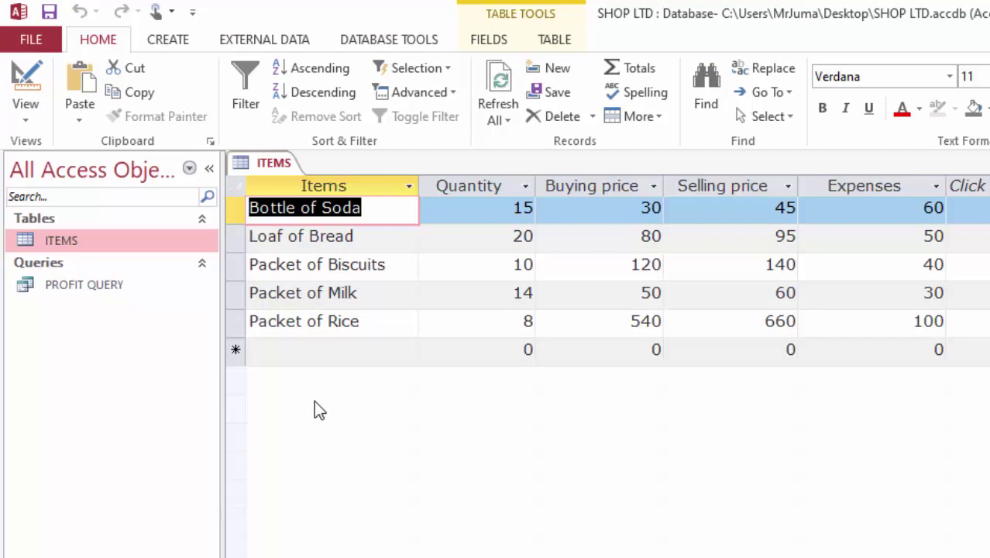
click(304, 349)
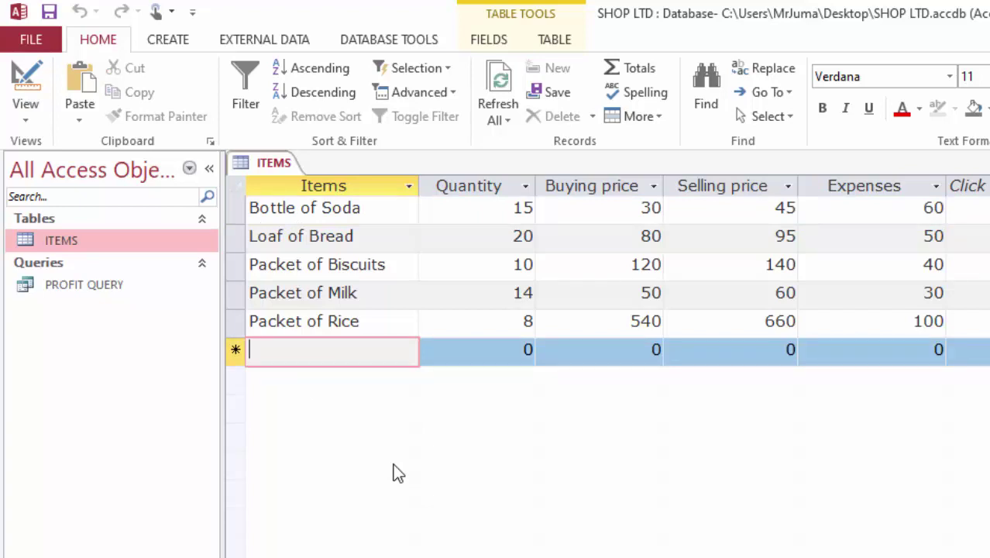
text(pA)
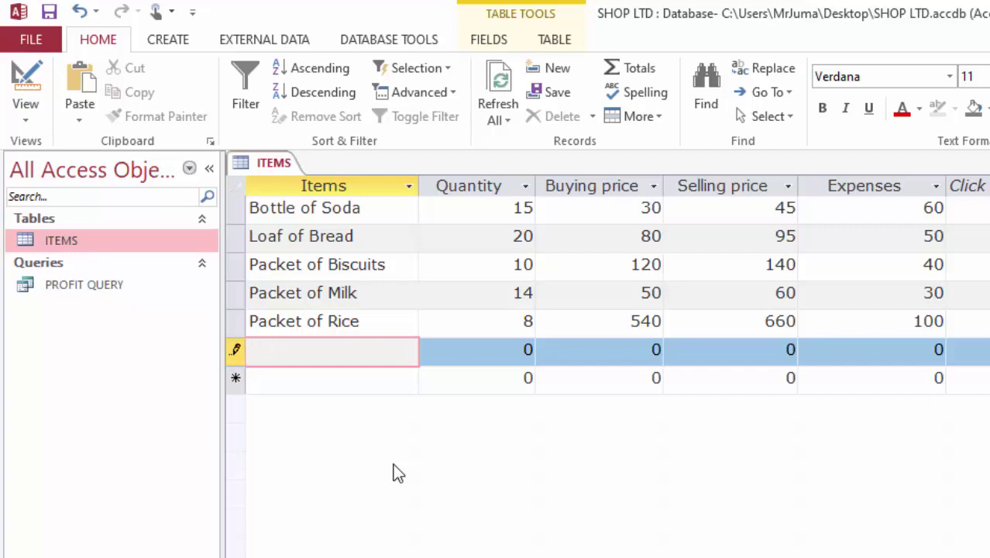
text(cket o)
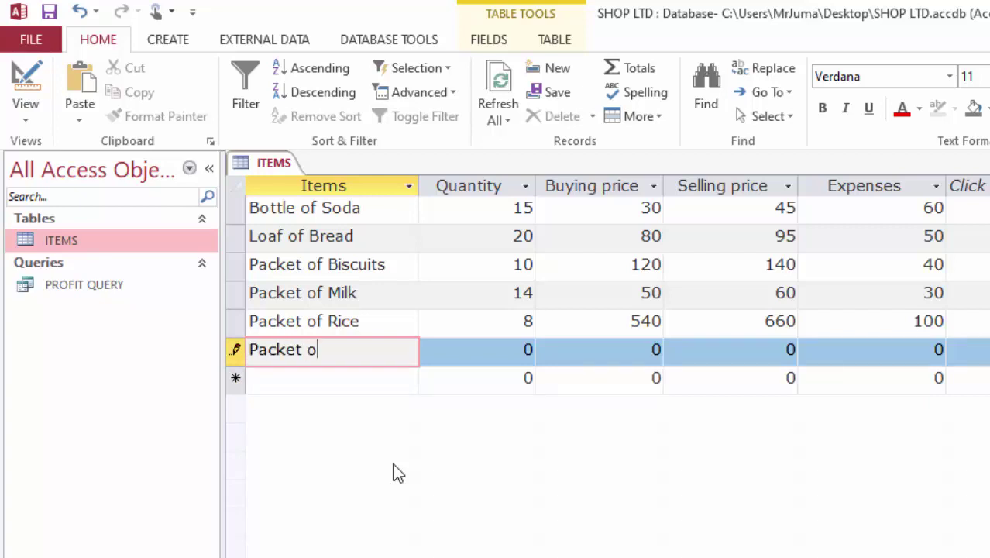
text(f Sweets)
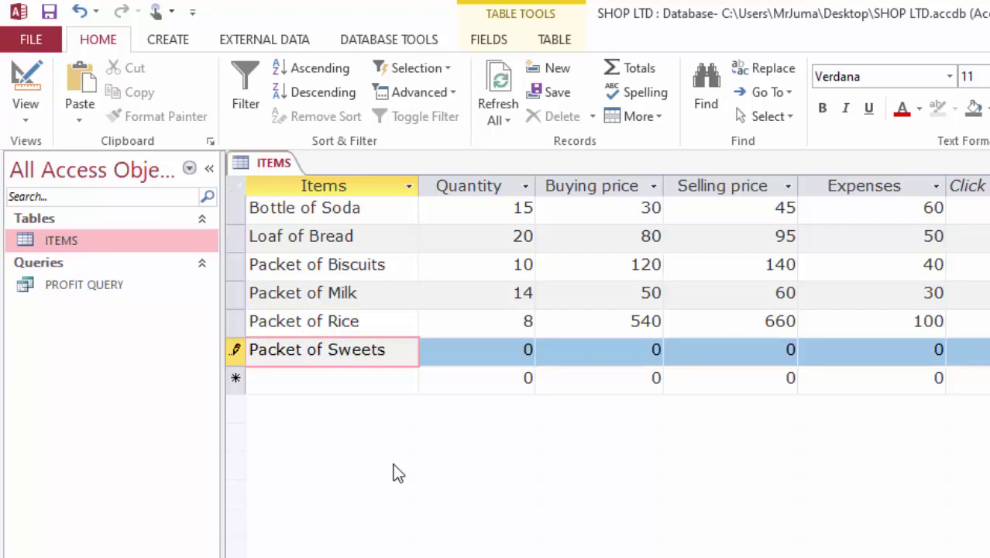
key(Tab)
text(1)
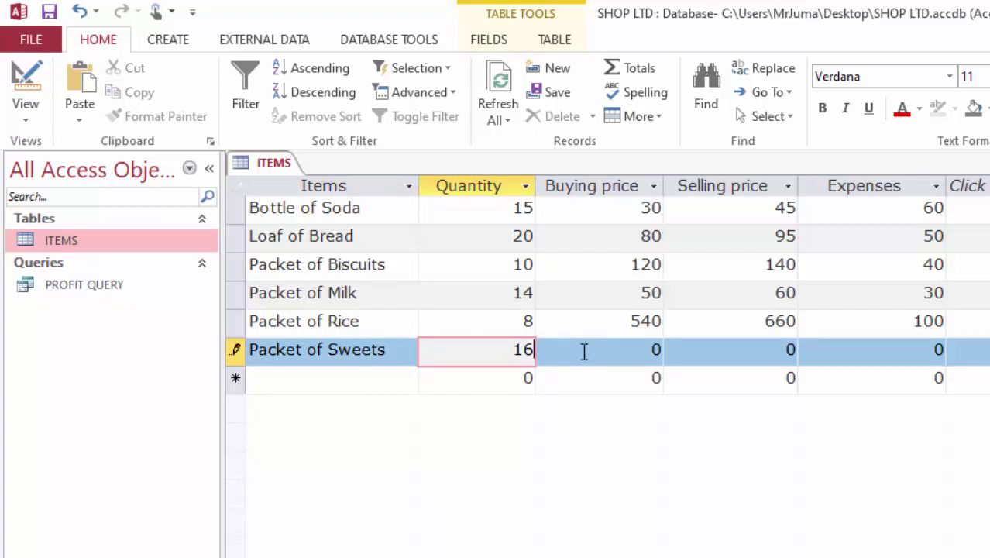
text(6)
Enter buying price 100 and selling price 120, then save the record and close ITEMS
key(Tab)
text(100)
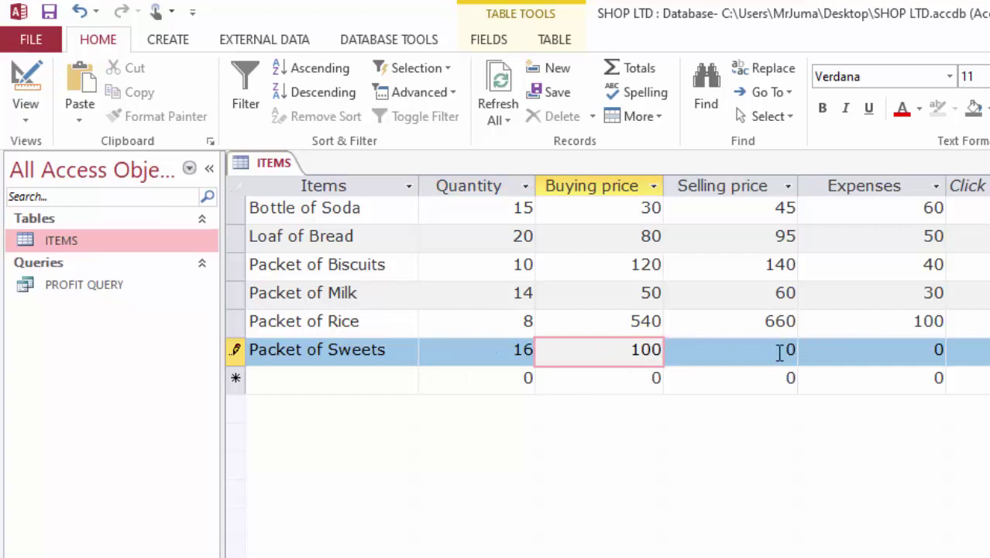
key(Tab)
text(12)
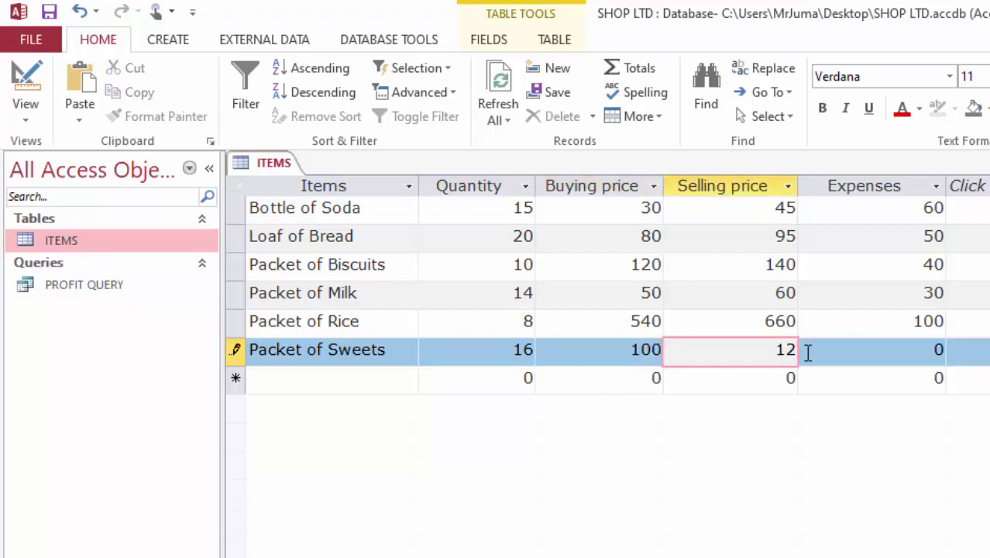
text(0)
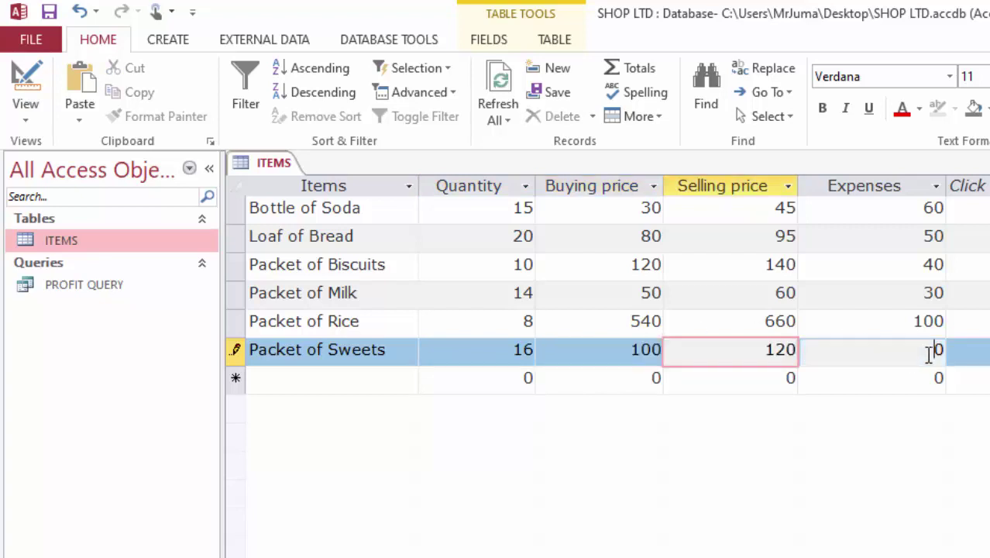
key(Tab)
click(765, 349)
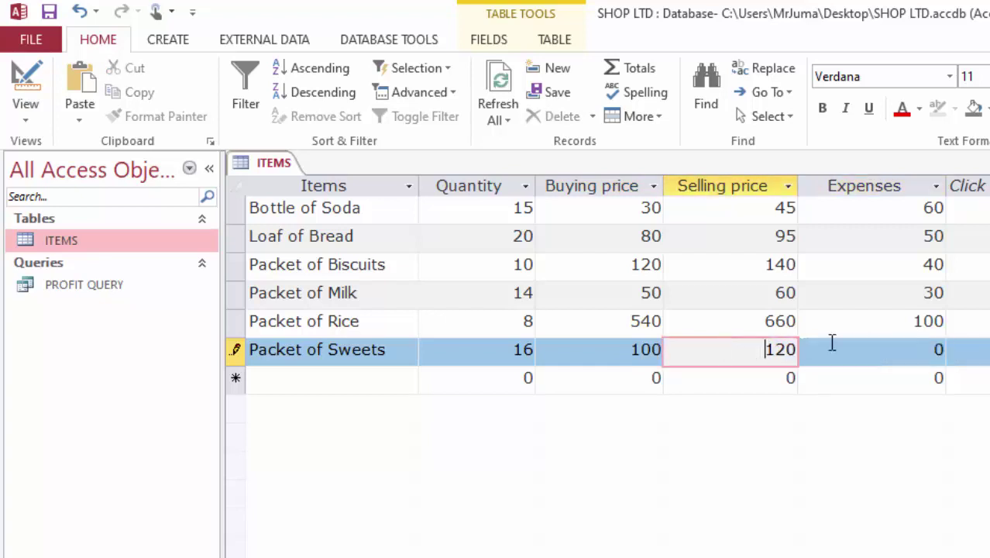
click(49, 11)
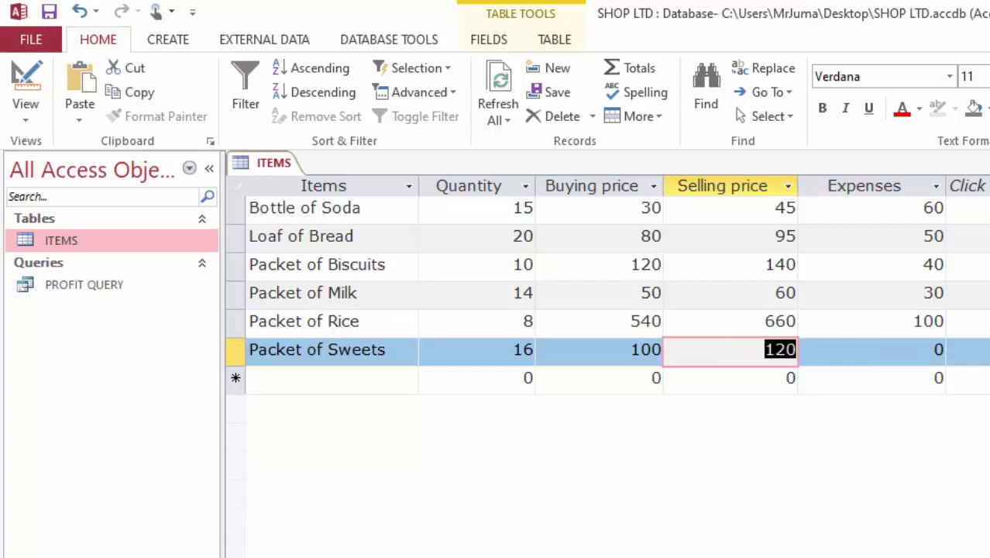
key(ctrl+w)
Open PROFIT QUERY to check Packet of Sweets shows Sales 1920, Purchases 1600, Profit 320
double_click(85, 285)
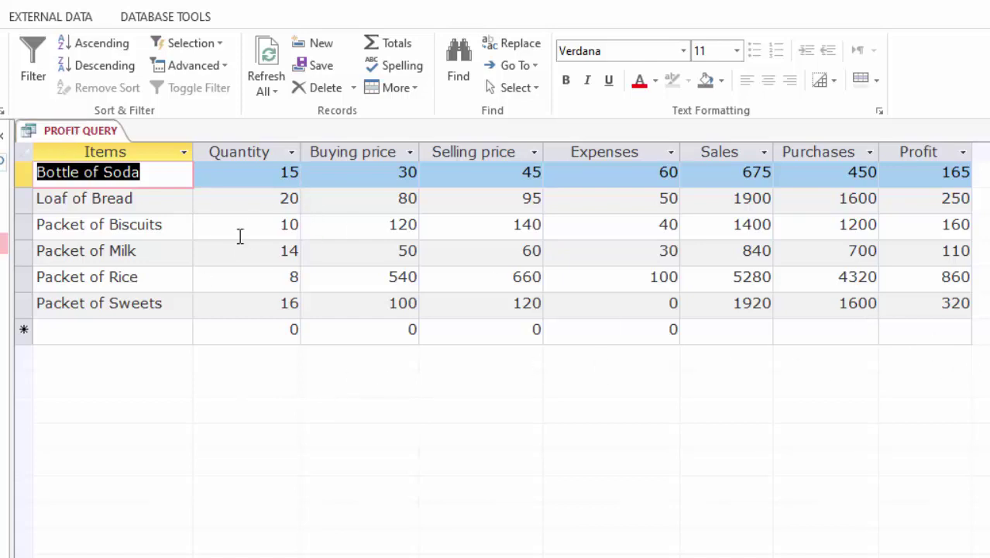
Create a report from PROFIT QUERY and close the query datasheet
click(26, 26)
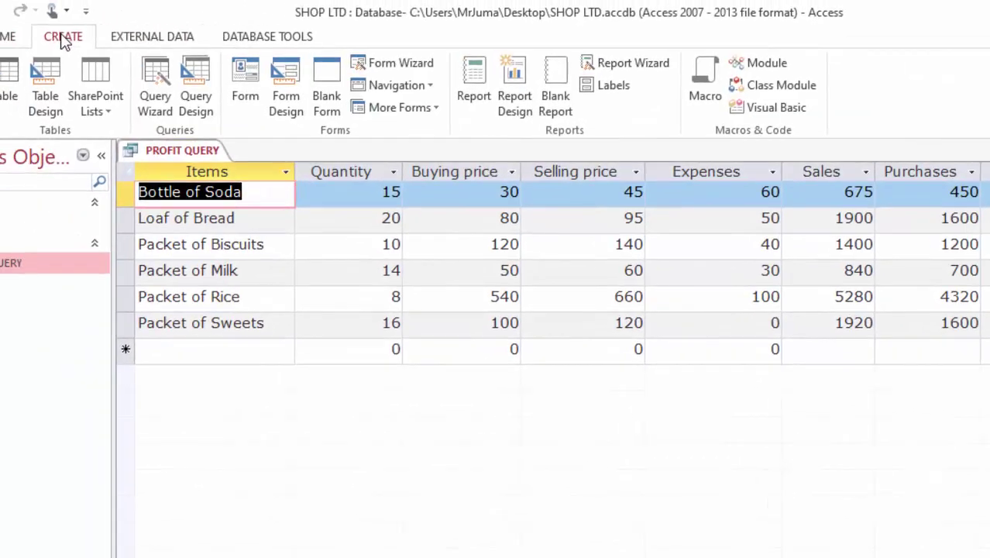
click(475, 88)
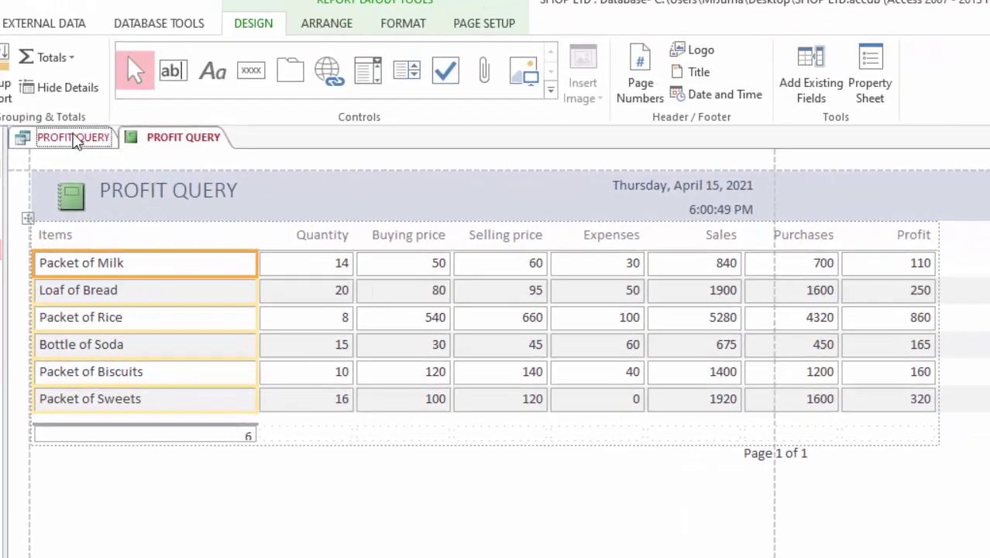
click(122, 144)
key(ctrl+w)
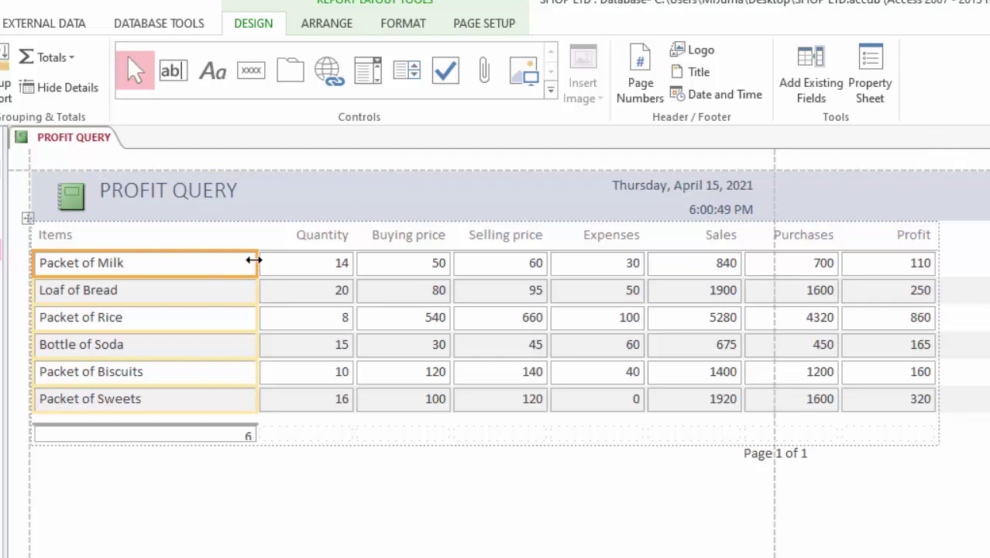
Narrow the report's Items, Quantity and Selling price columns
drag(256, 262, 161, 262)
click(264, 266)
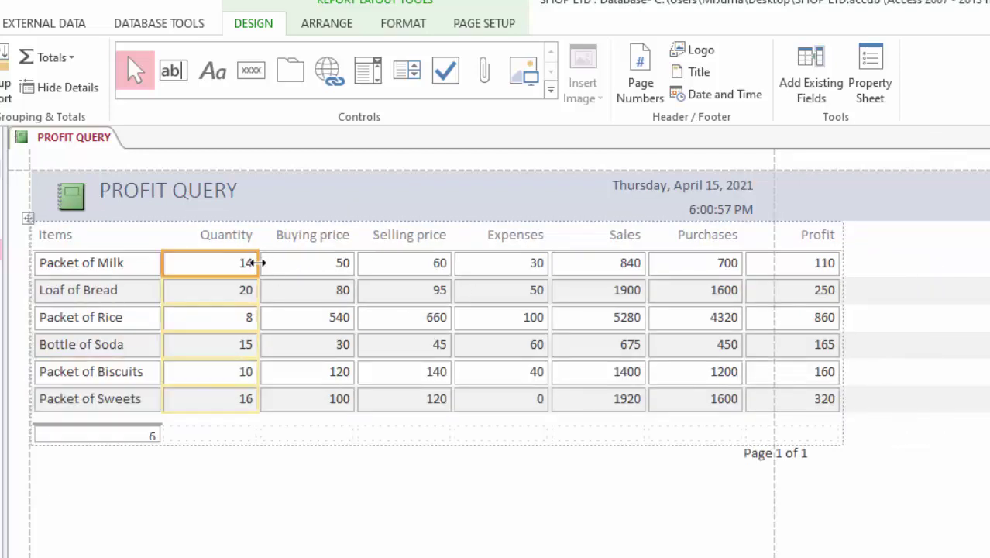
drag(260, 263, 243, 263)
click(316, 267)
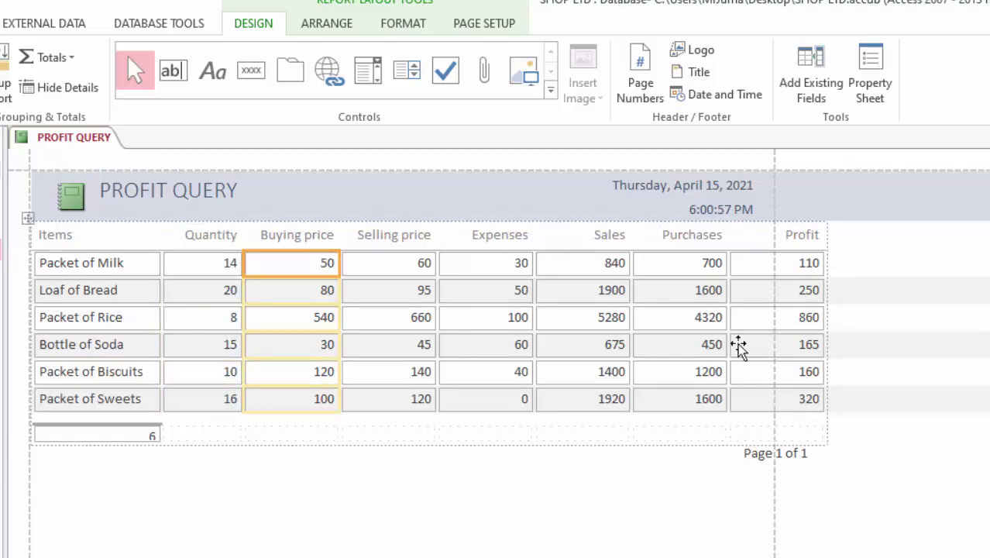
click(399, 266)
drag(443, 259, 430, 261)
Narrow the Expenses, Sales and Purchases columns so Profit fits on the page
click(519, 262)
drag(528, 262, 513, 265)
click(583, 264)
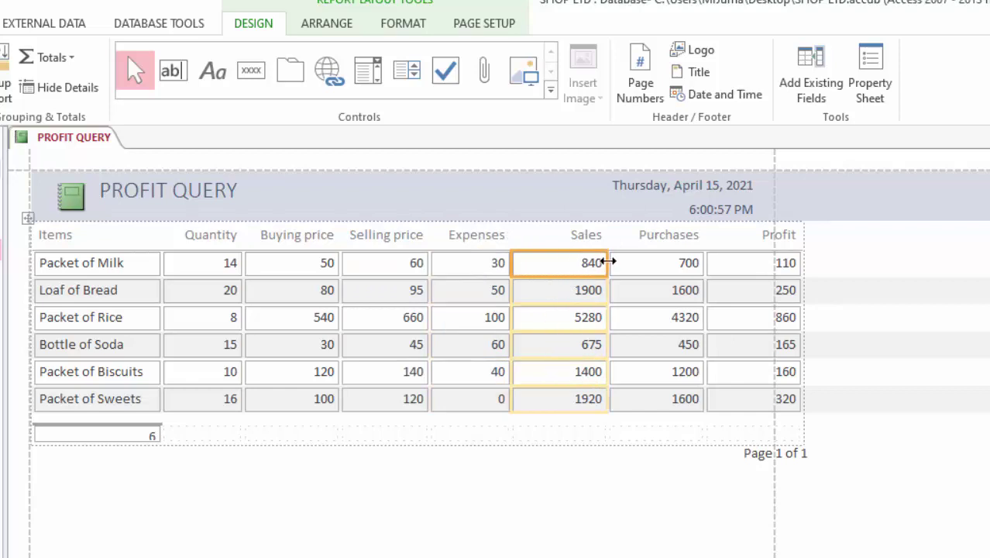
drag(608, 261, 590, 263)
click(658, 265)
drag(687, 262, 665, 262)
click(728, 266)
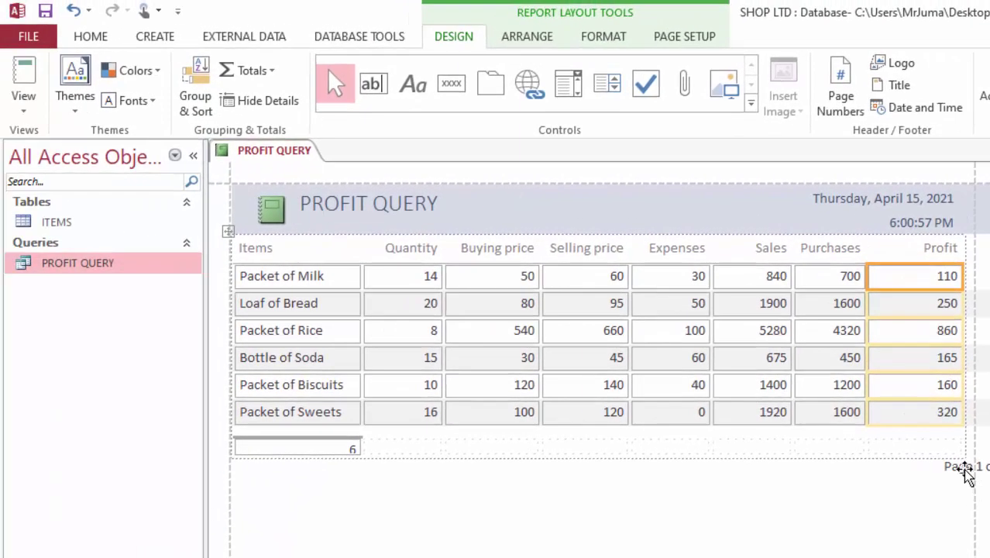
Move and narrow the Page 1 of 1 box inside the page, and heighten the item count box
click(926, 469)
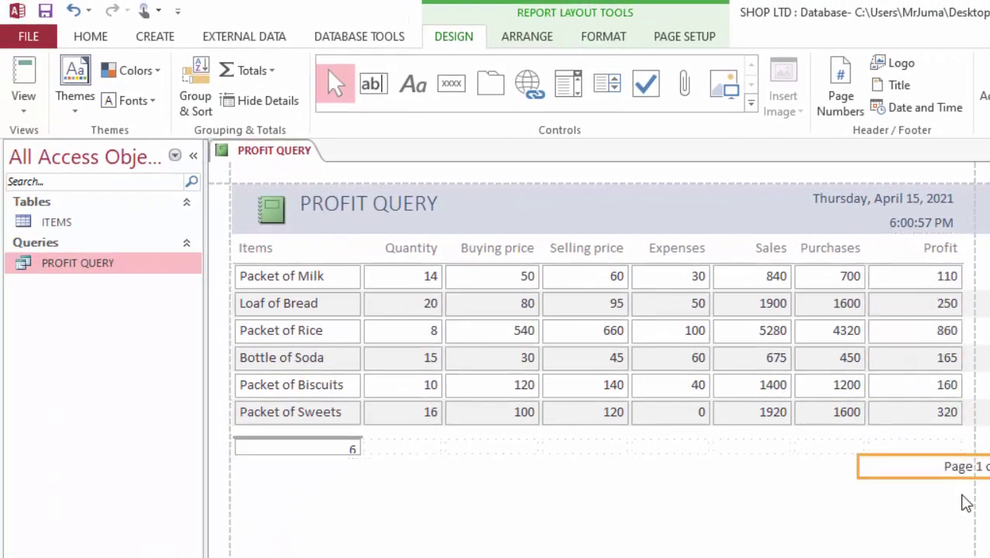
key(Left)
key(Left)
key(Left)
key(Left)
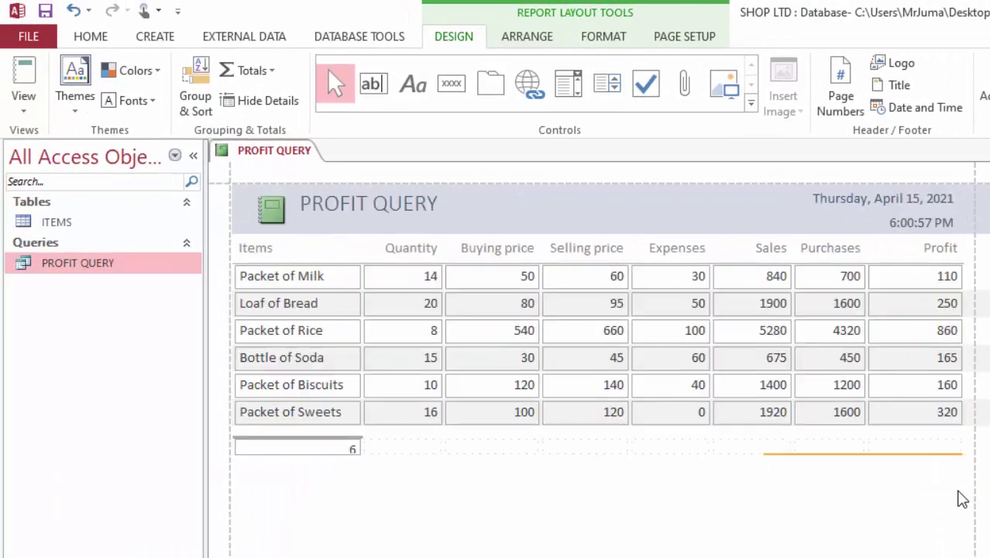
key(Left)
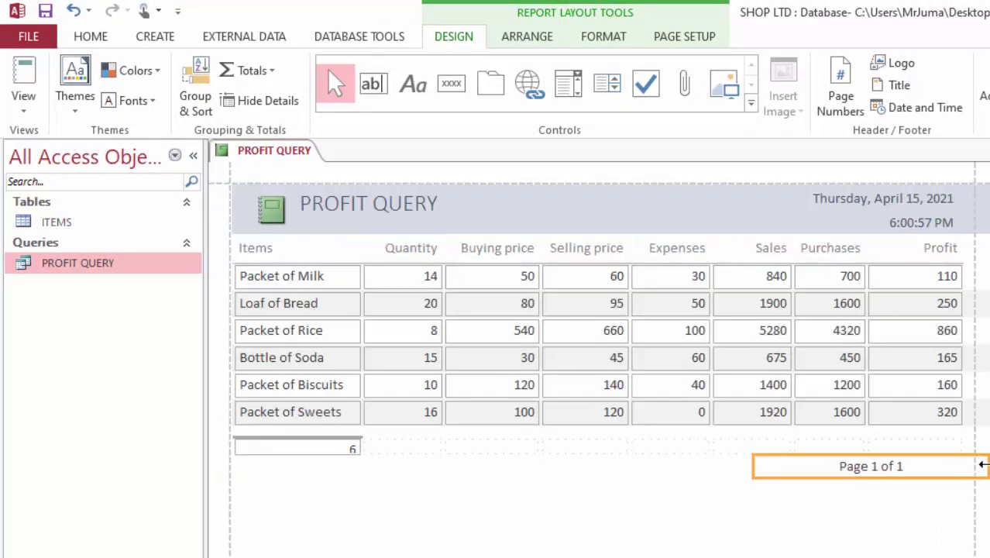
drag(982, 465, 945, 476)
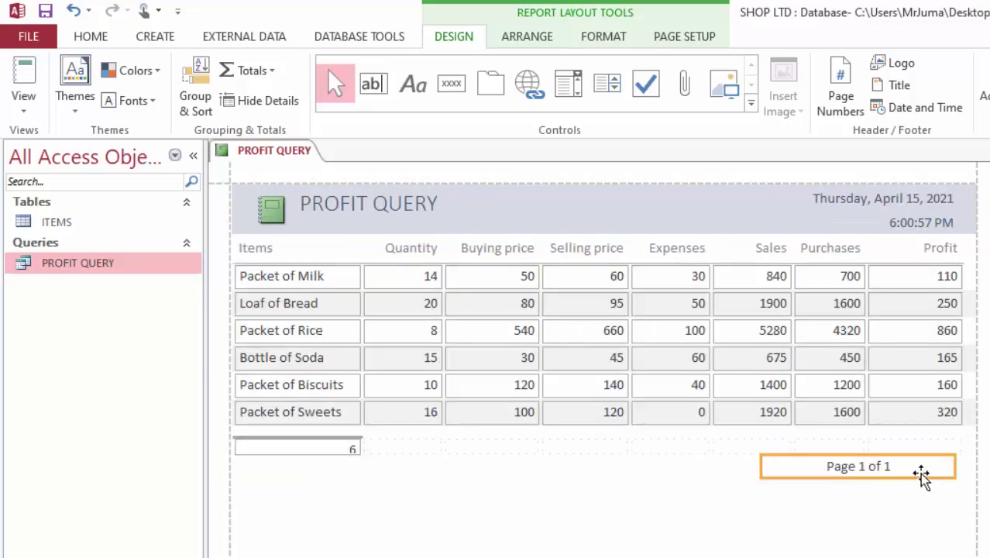
click(307, 450)
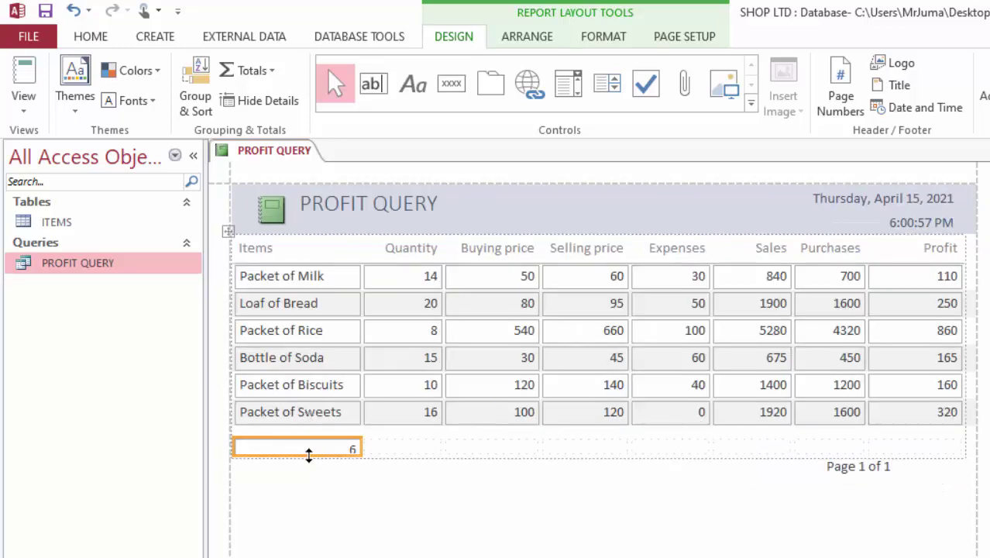
drag(308, 453, 309, 461)
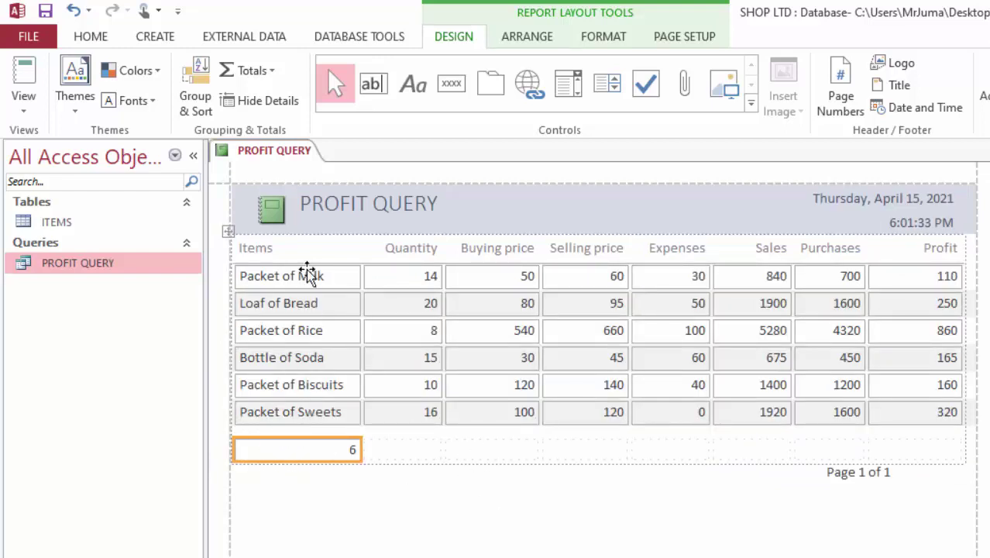
Change the report title from PROFIT QUERY to PROFIT REPORT
click(387, 210)
click(390, 206)
drag(376, 204, 591, 240)
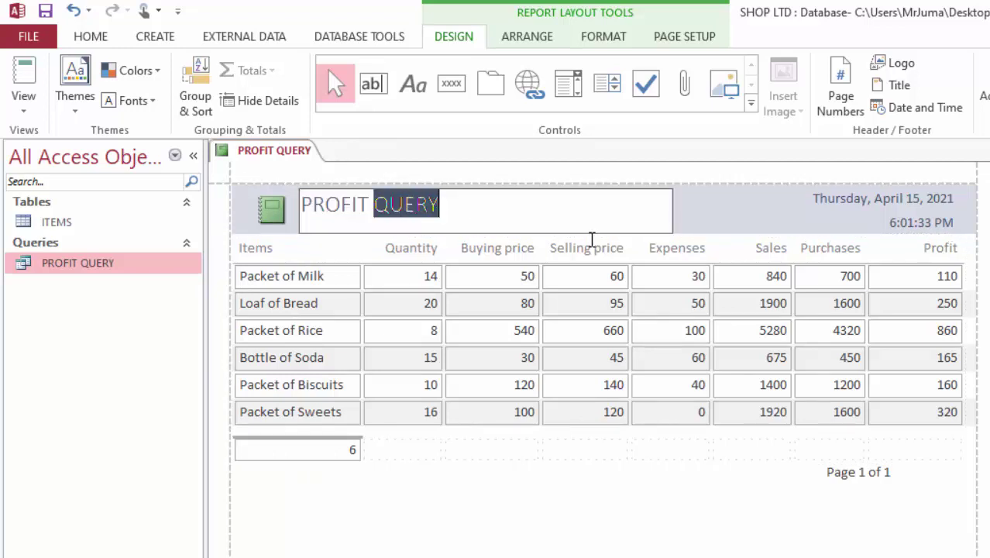
text(RE)
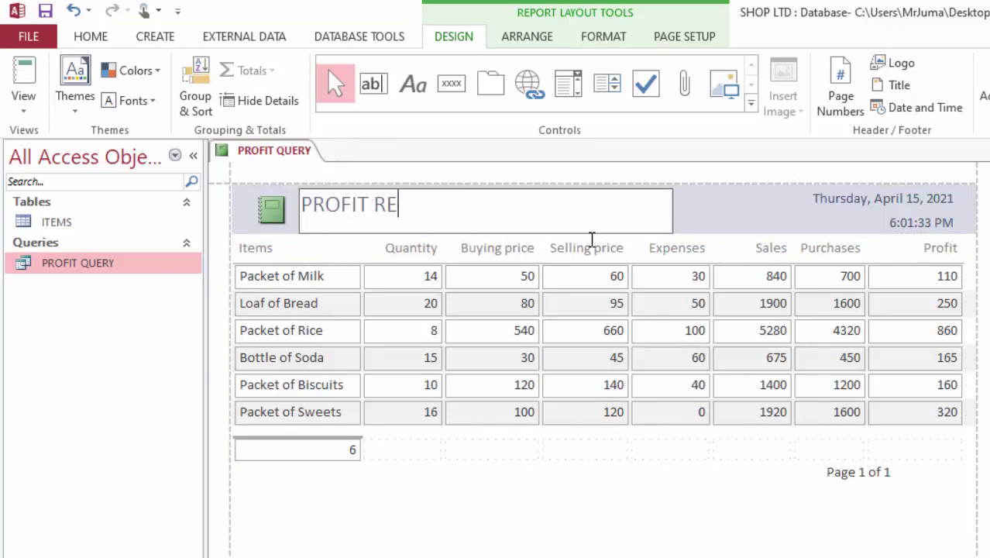
text(PORT)
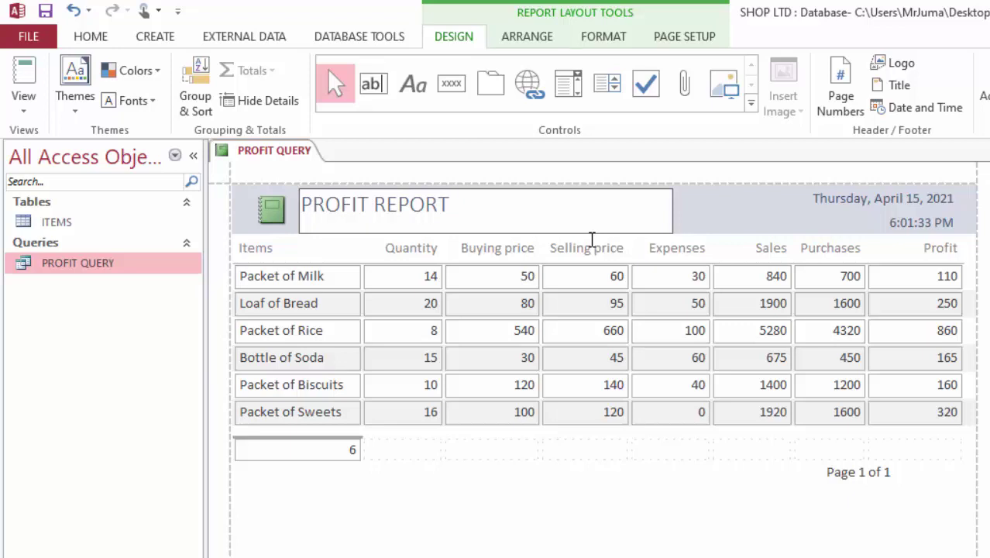
click(719, 231)
Format the PROFIT REPORT title in bold red
click(396, 203)
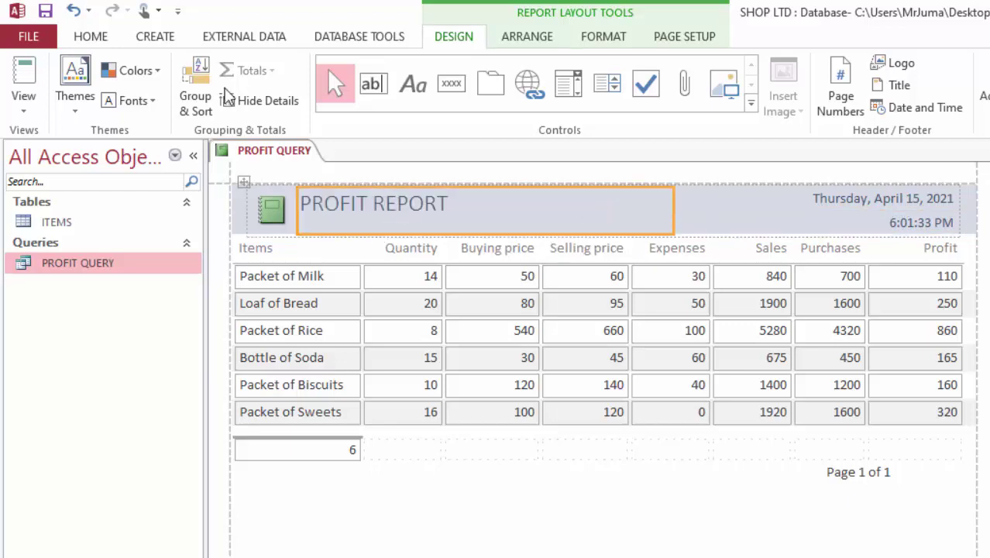
click(99, 43)
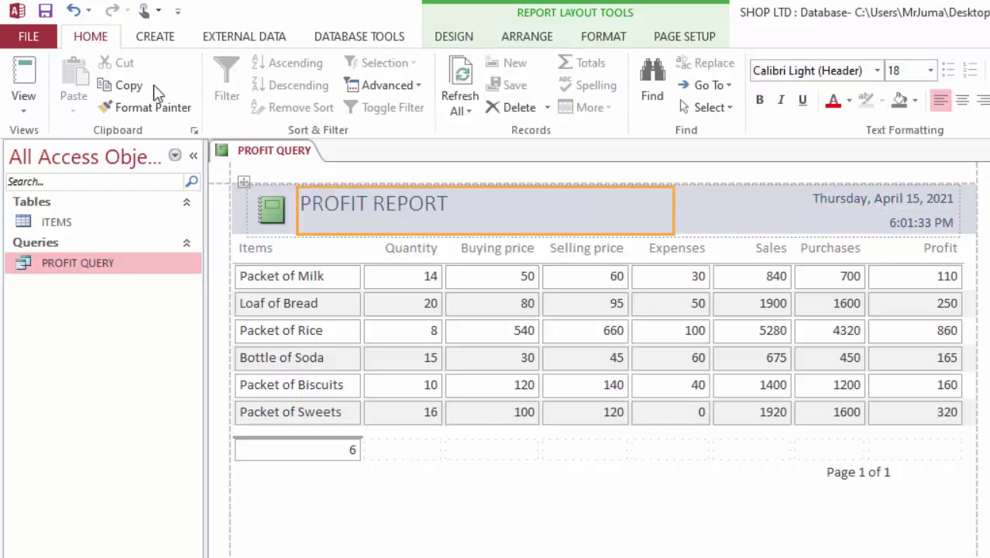
click(761, 102)
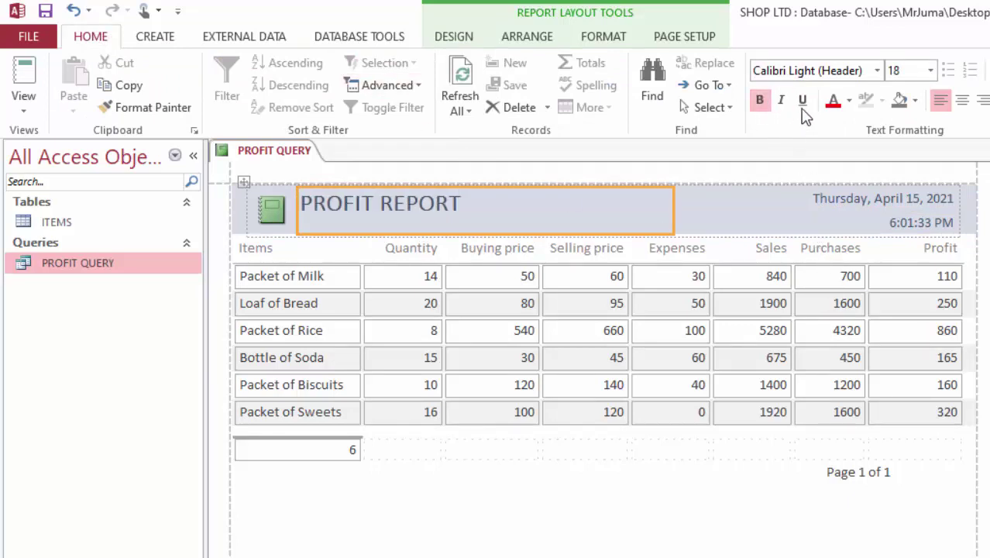
click(835, 104)
click(771, 200)
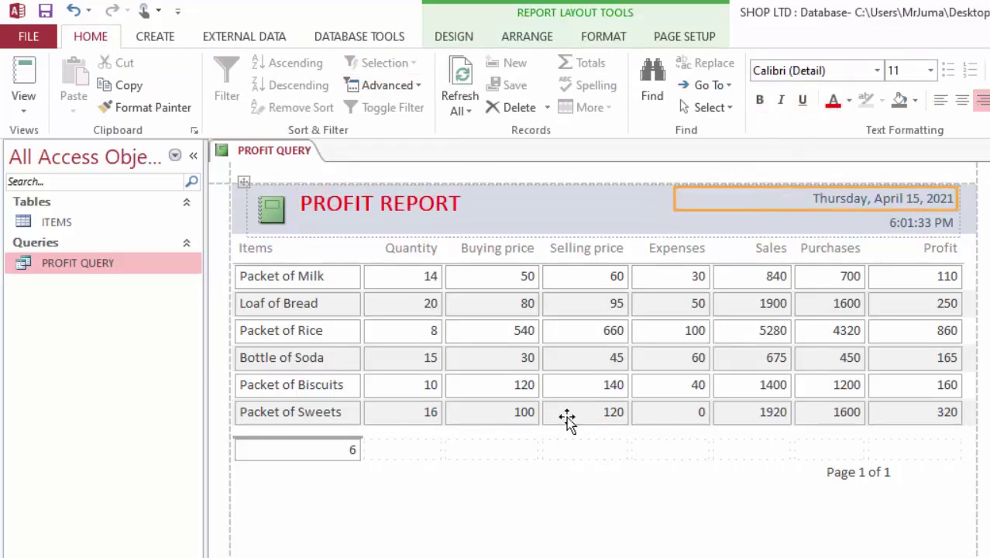
Select all eight column headings from Items through Profit
click(259, 249)
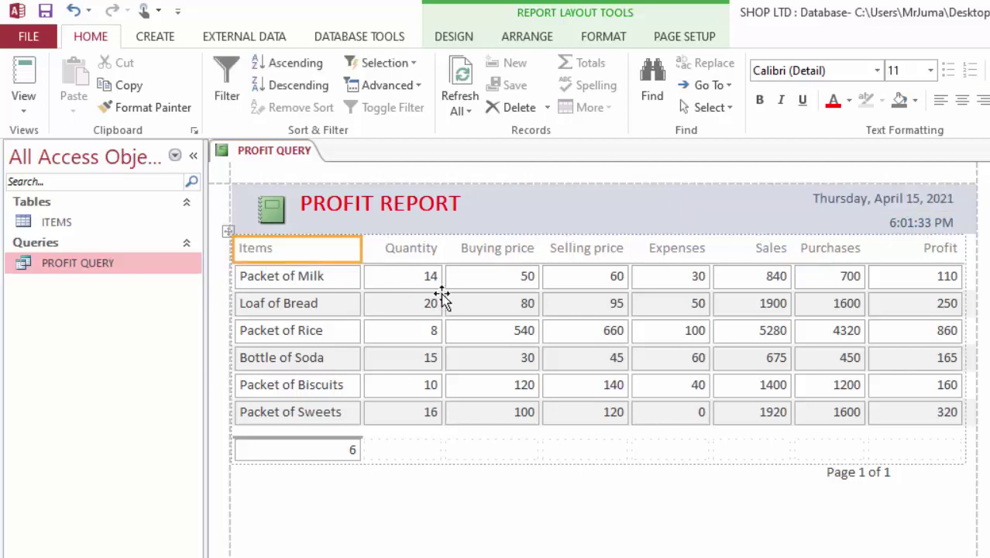
shift+click(405, 249)
shift+click(500, 249)
shift+click(577, 249)
shift+click(697, 249)
shift+click(773, 250)
shift+click(848, 250)
shift+click(949, 248)
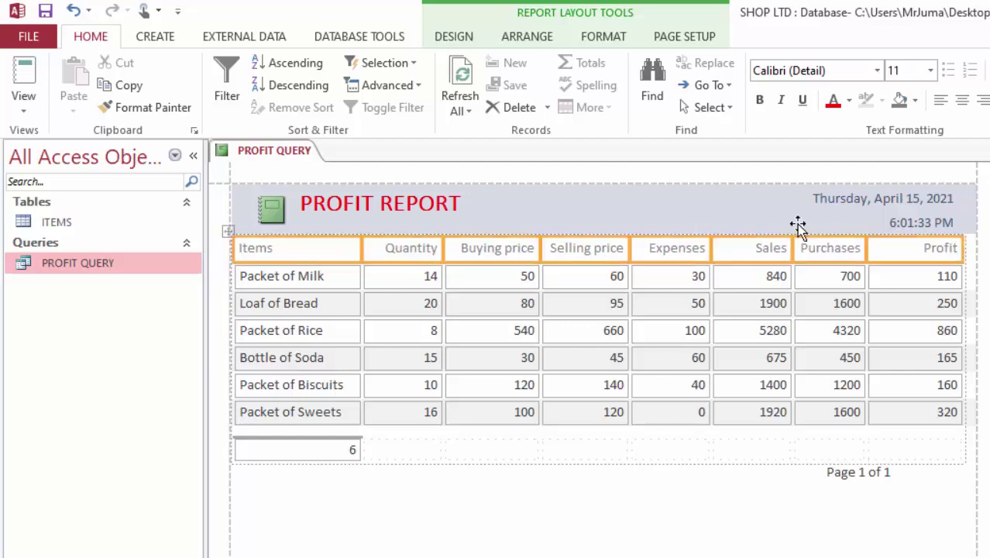
Make the selected column headings bold and purple
click(759, 101)
click(848, 101)
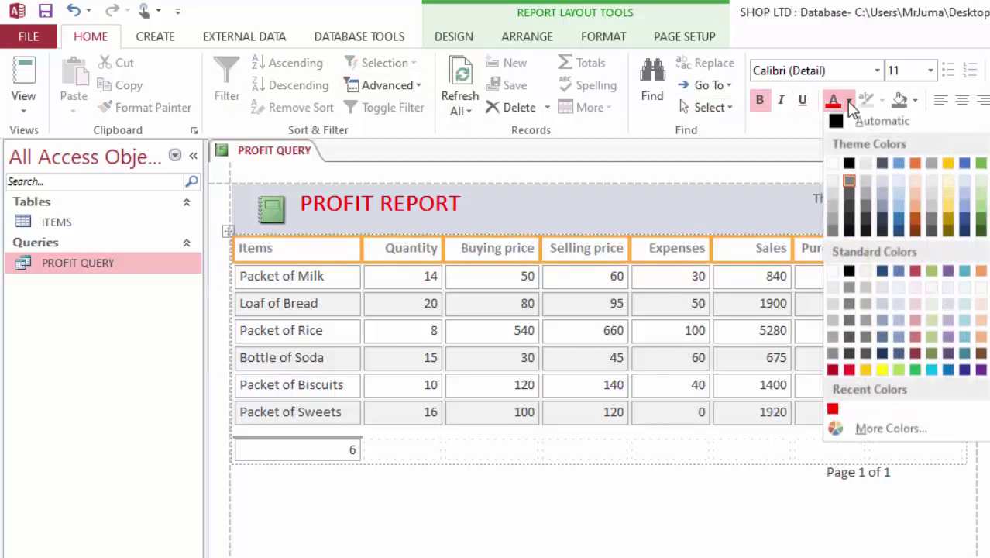
click(982, 375)
click(362, 555)
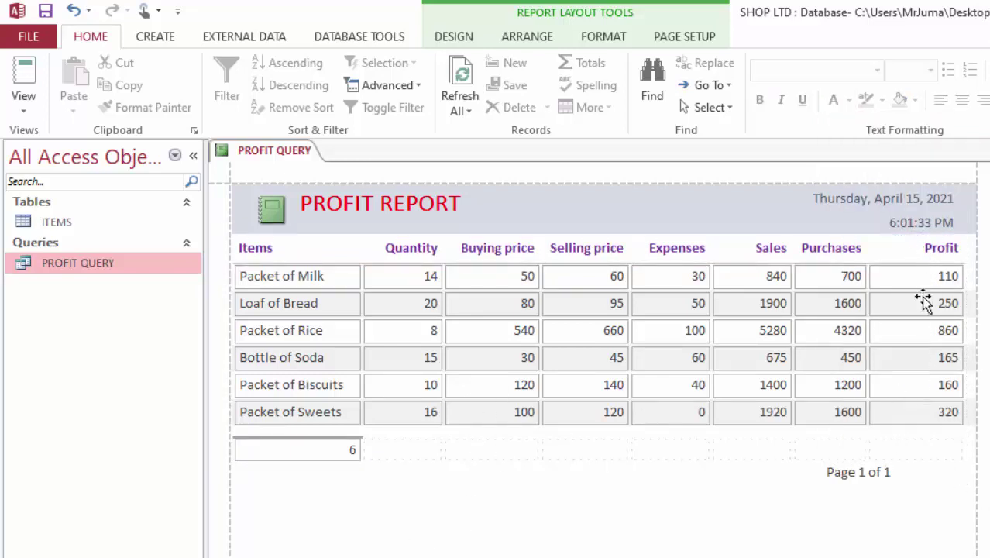
click(900, 276)
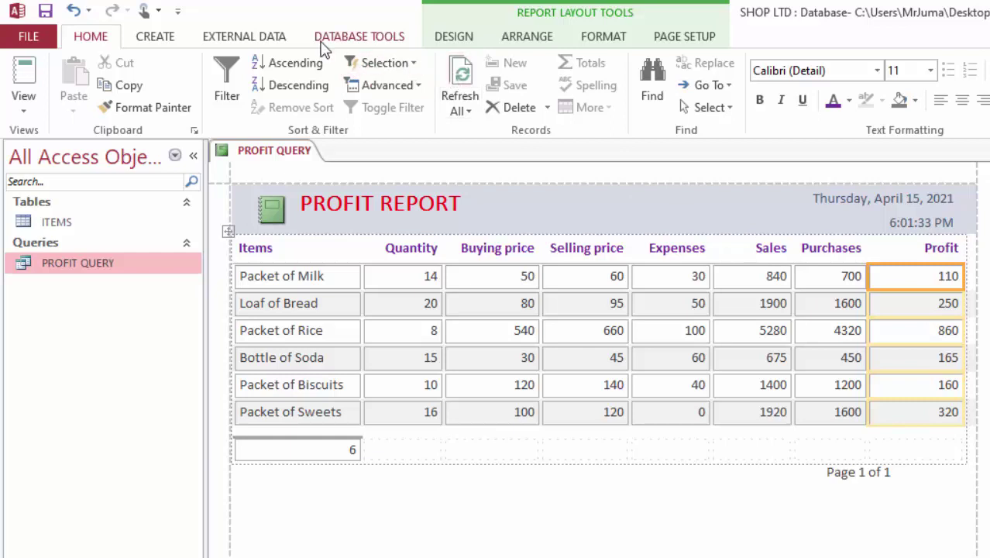
Add a Sum total of 1865 under the Profit column
click(461, 42)
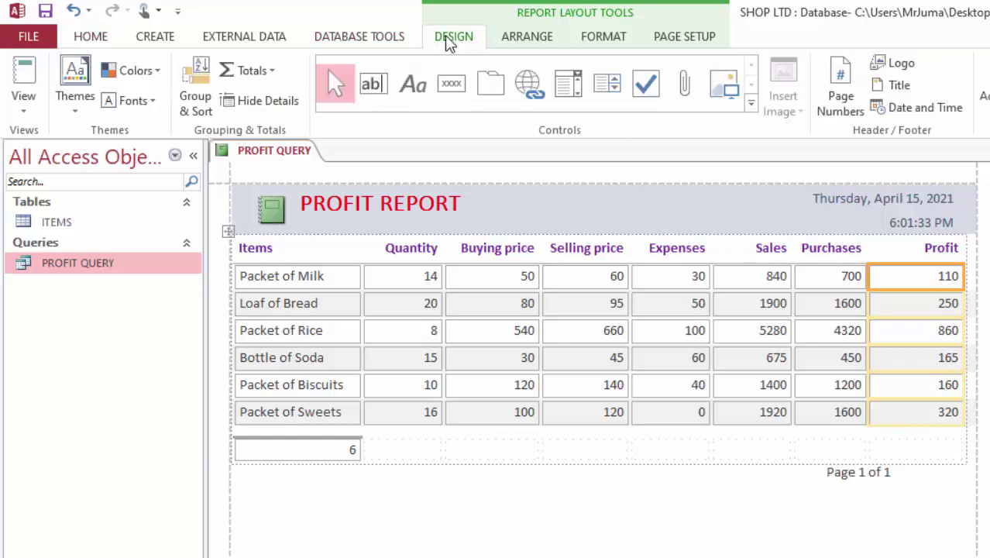
click(277, 73)
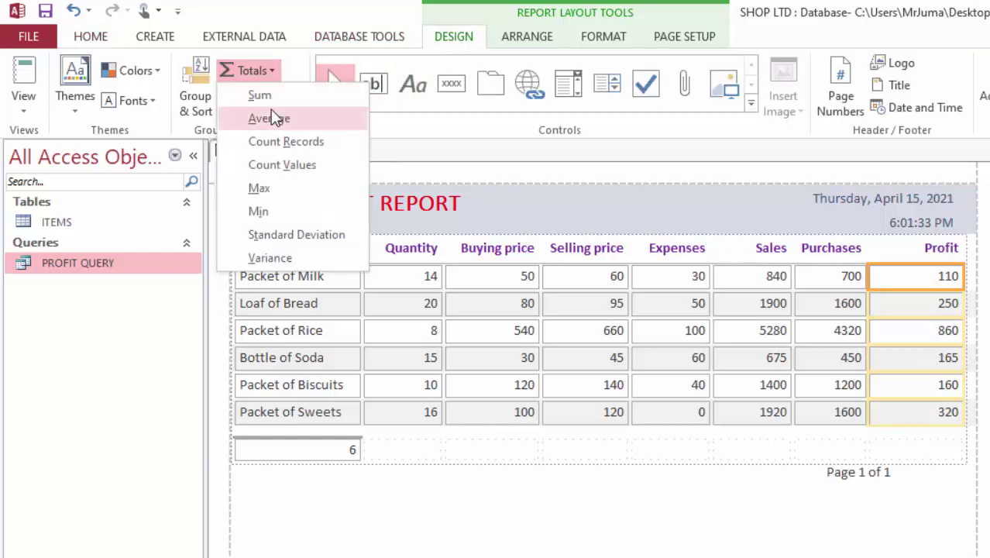
click(271, 97)
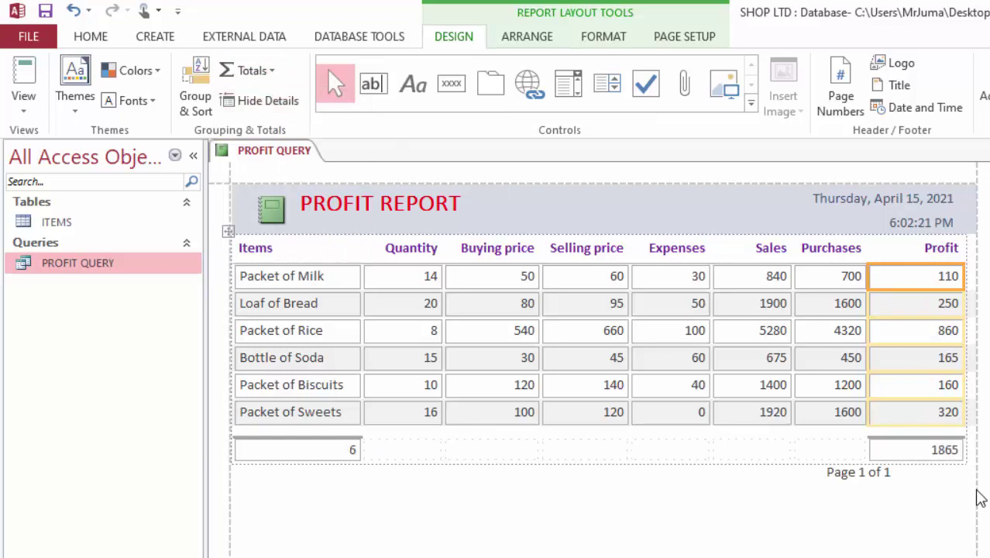
click(915, 451)
drag(915, 461, 915, 462)
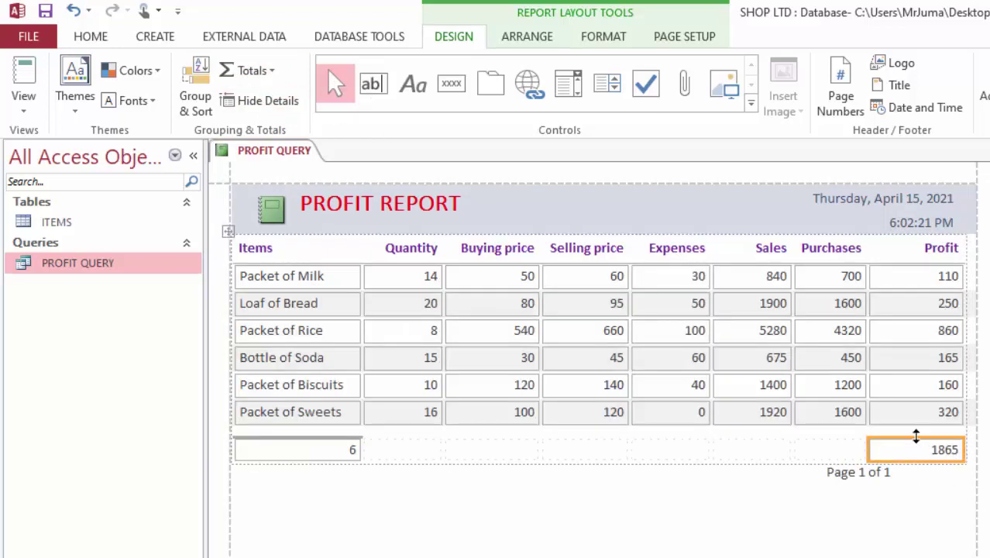
Add Sum totals under the Purchases, Sales and Expenses columns
click(831, 304)
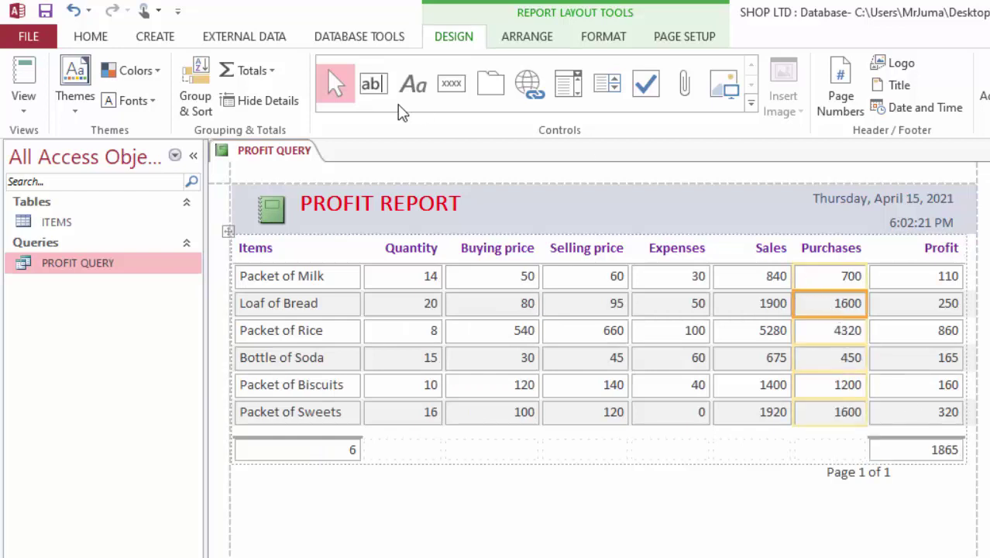
click(273, 75)
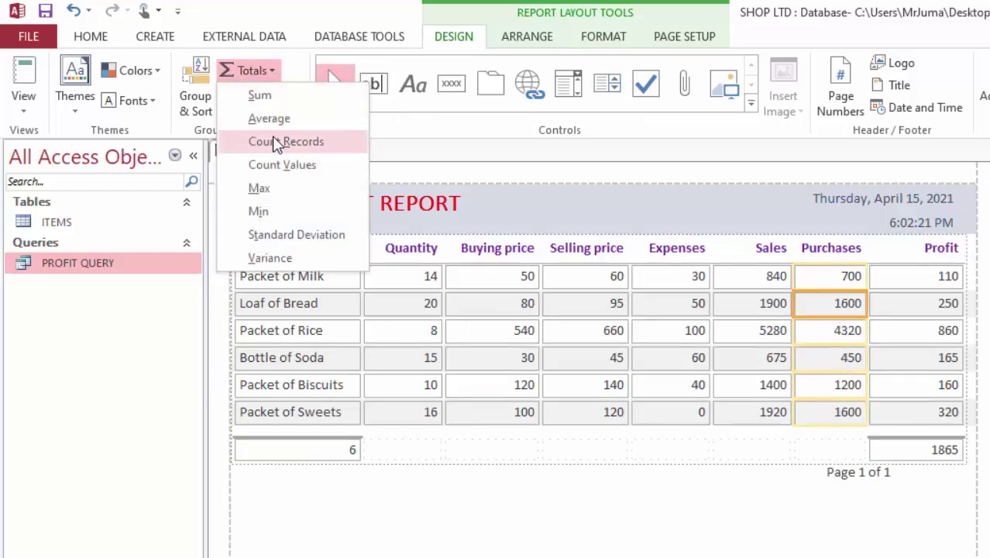
click(273, 118)
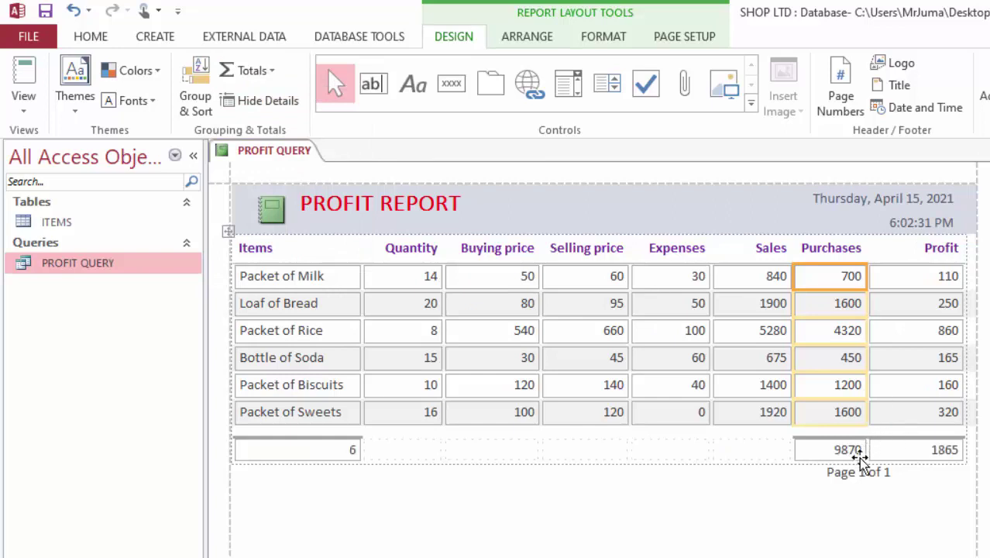
click(753, 330)
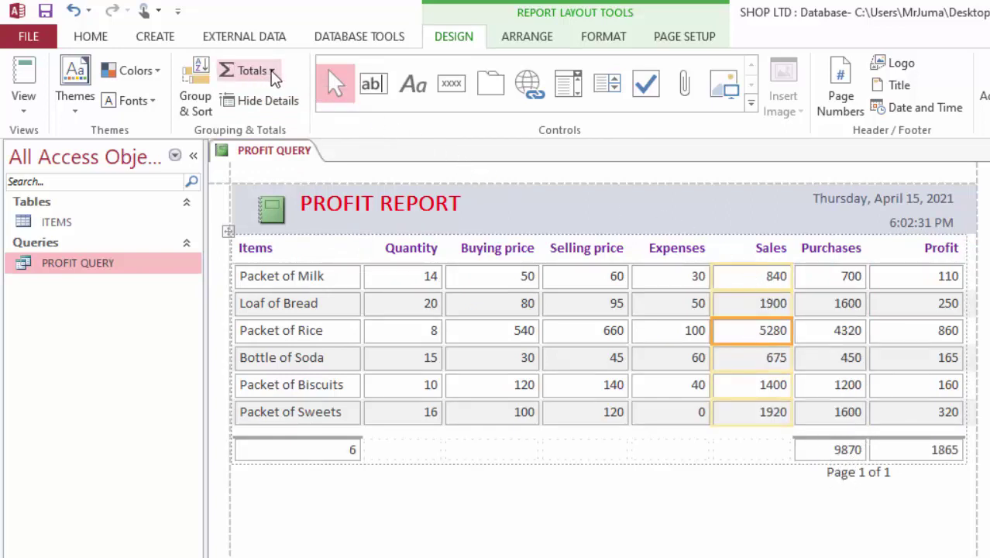
click(270, 74)
click(273, 115)
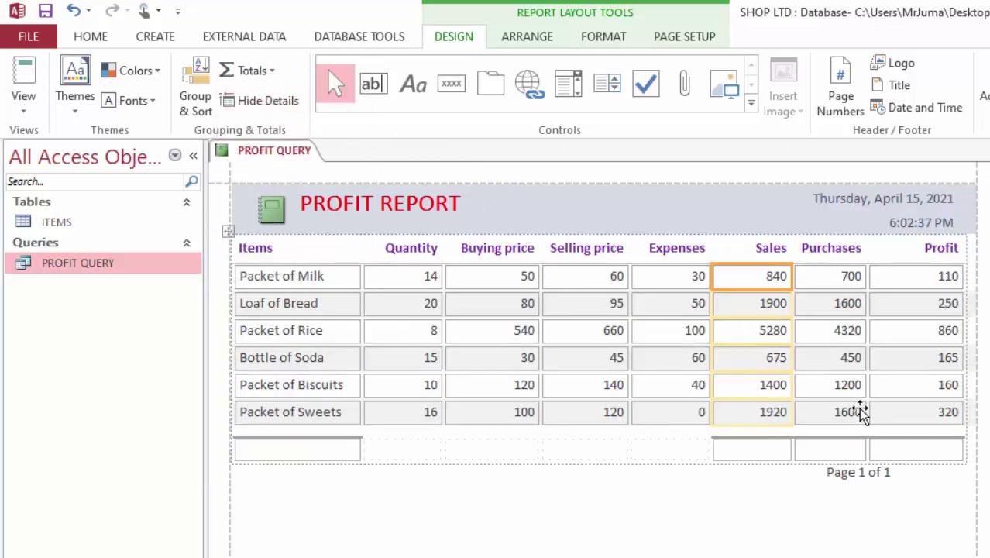
click(673, 361)
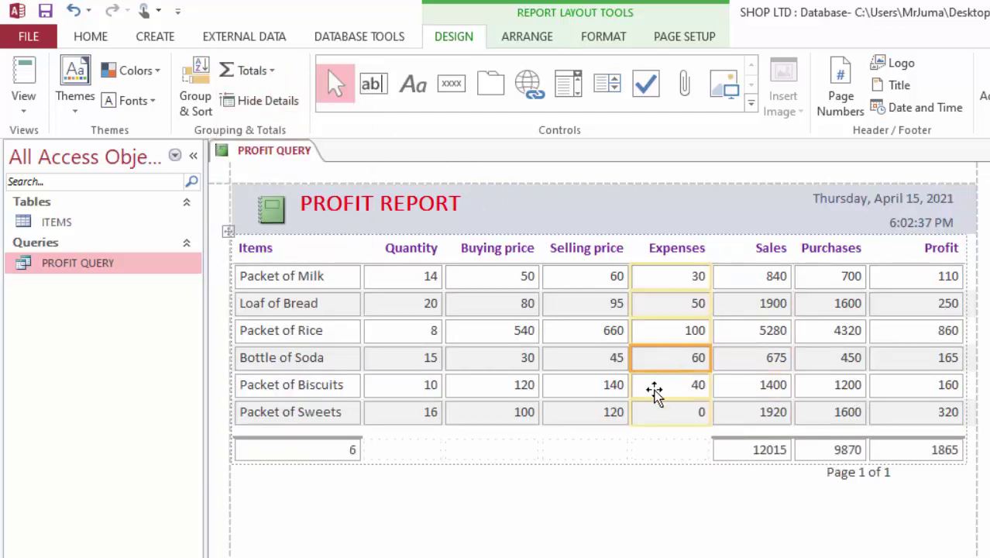
click(273, 74)
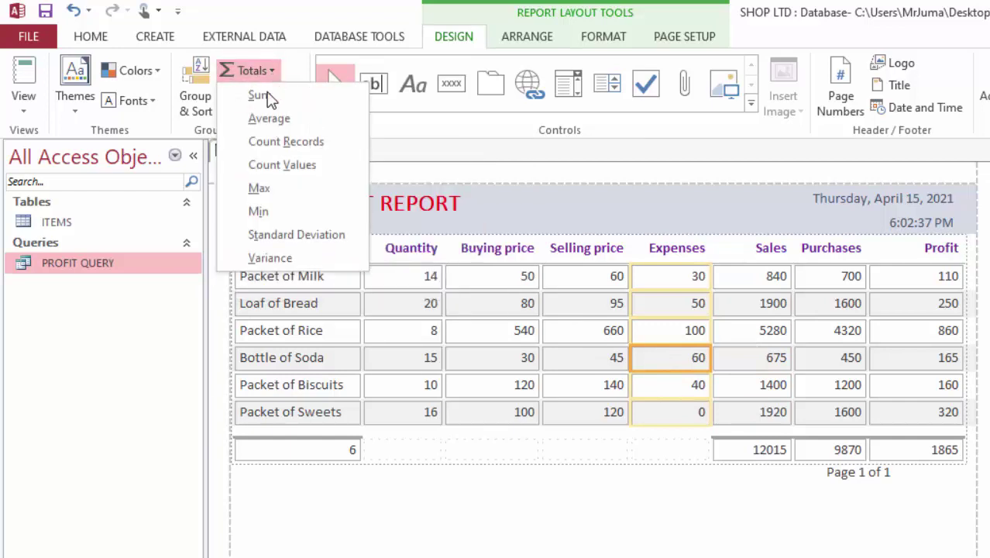
click(281, 97)
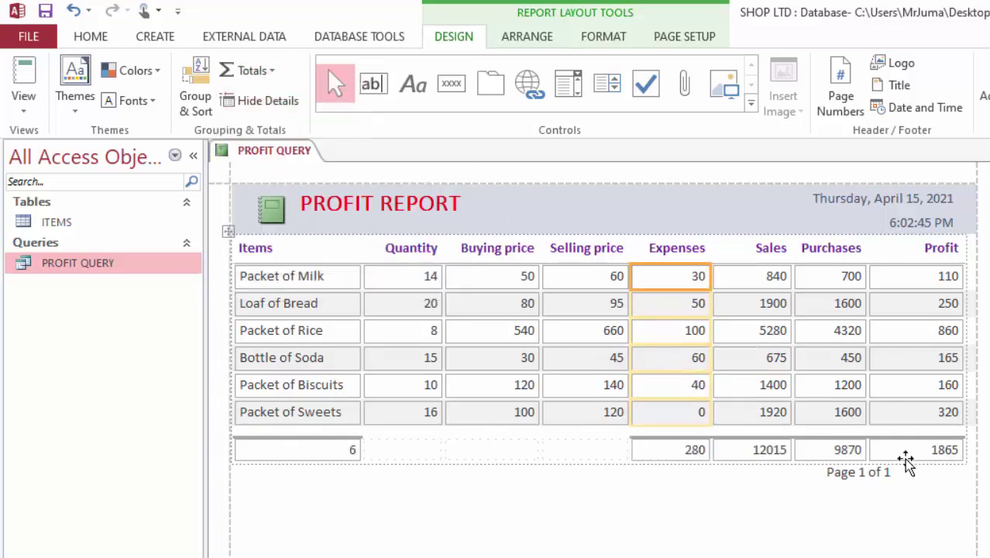
Make the Expenses, Sales, Purchases and Profit totals (280, 12015, 9870, 1865) bold
click(689, 453)
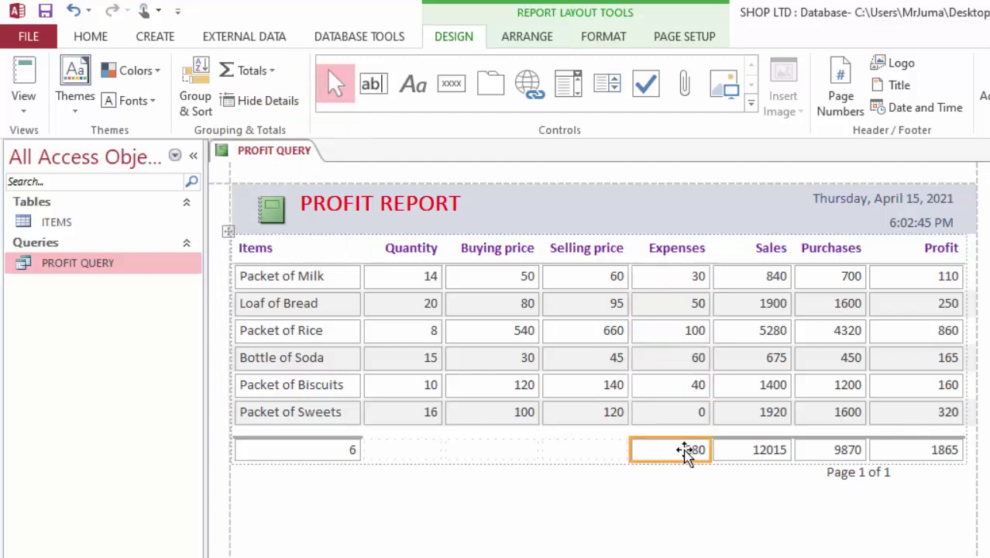
shift+click(767, 452)
shift+click(852, 455)
shift+click(914, 458)
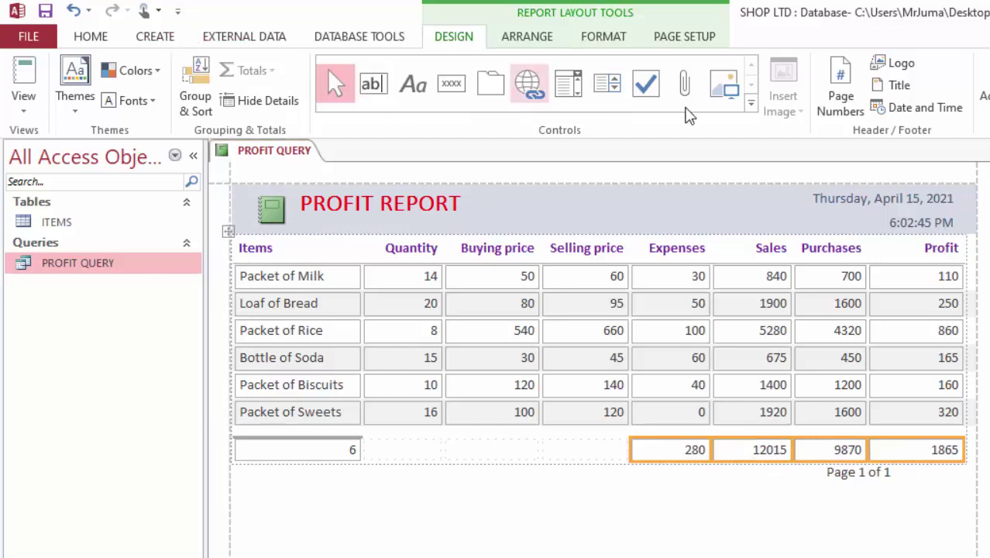
click(91, 37)
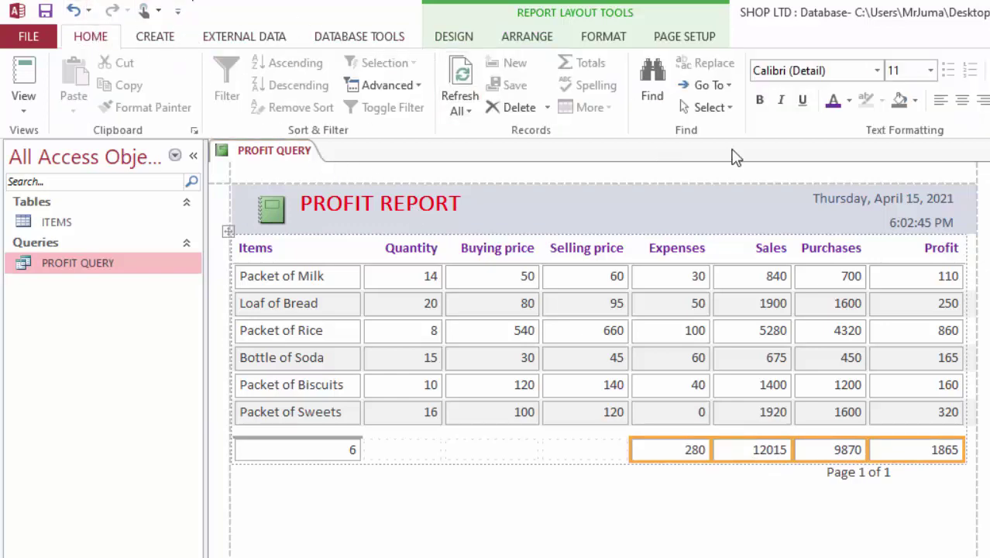
click(760, 101)
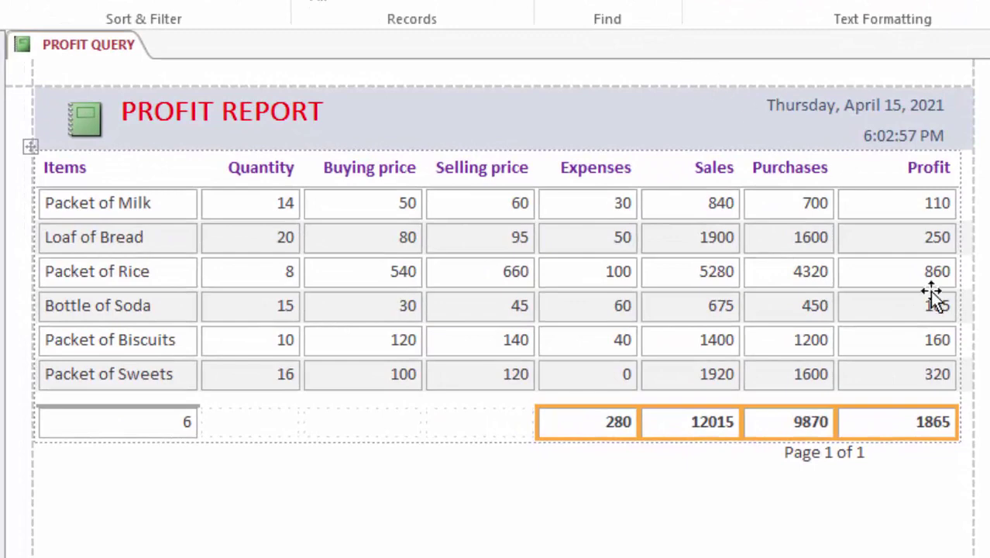
click(624, 525)
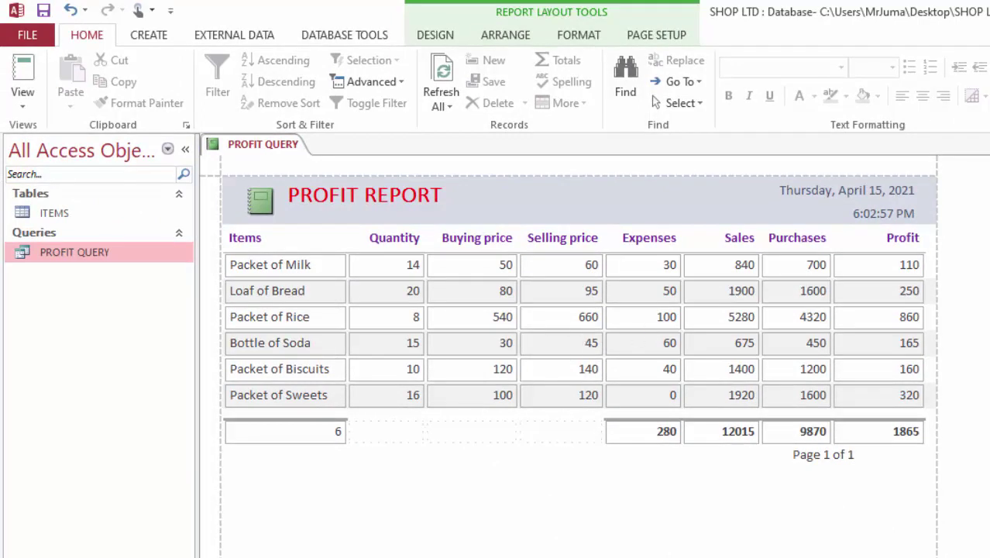
Close the report and save it under the name PROFIT REPORT
key(ctrl+w)
click(552, 396)
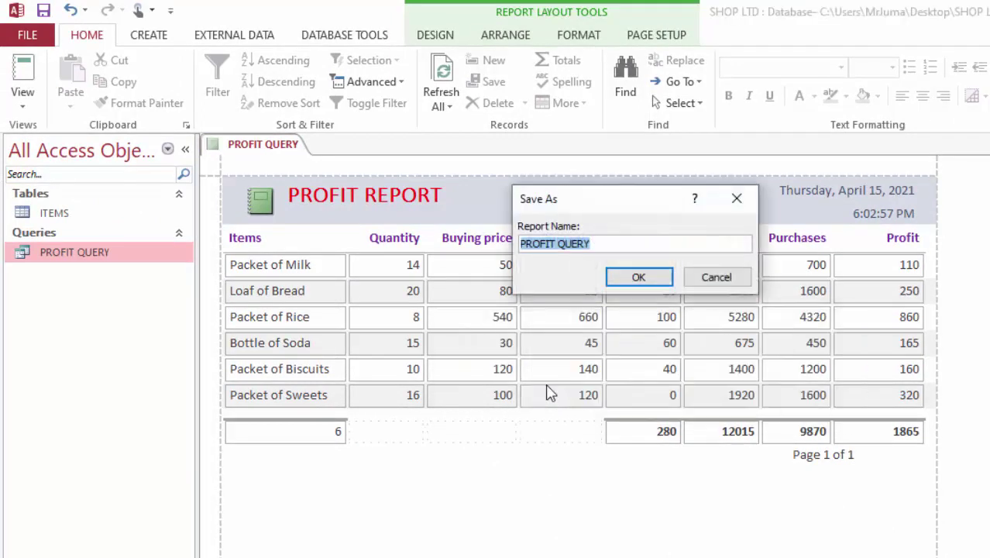
click(605, 244)
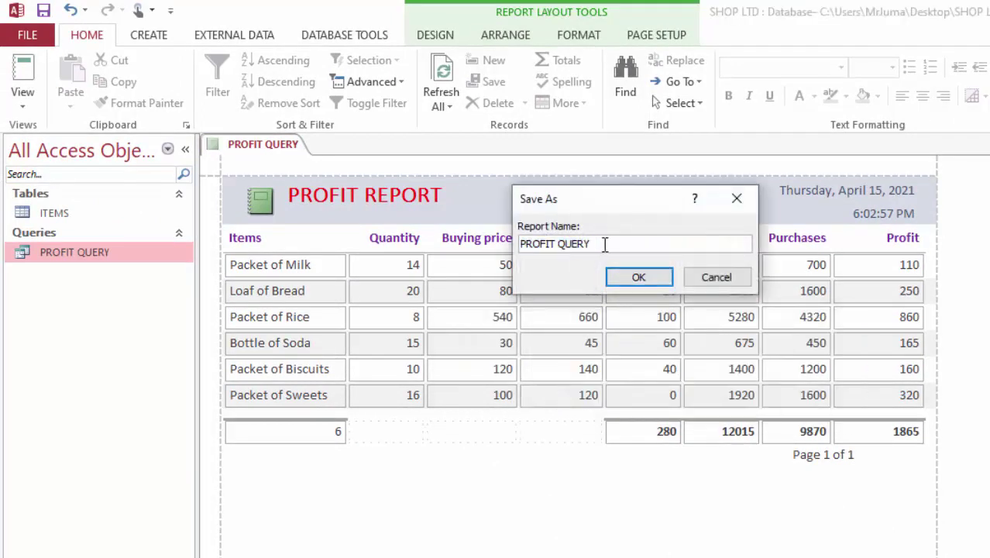
key(BackSpace)
key(BackSpace)
key(BackSpace)
text(PO)
click(639, 277)
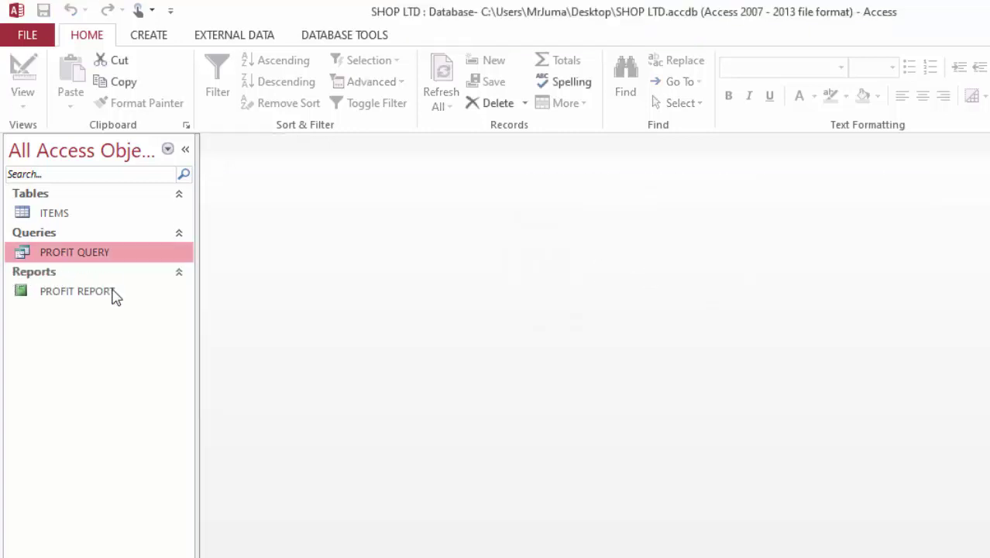
Open PROFIT REPORT from the navigation pane to review its totals, then close it
click(71, 296)
double_click(71, 296)
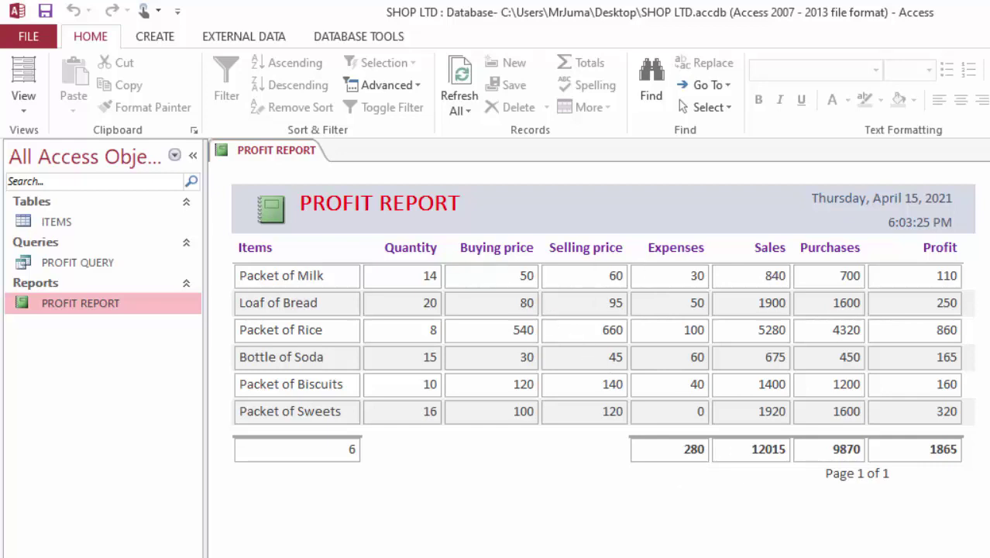
key(ctrl+w)
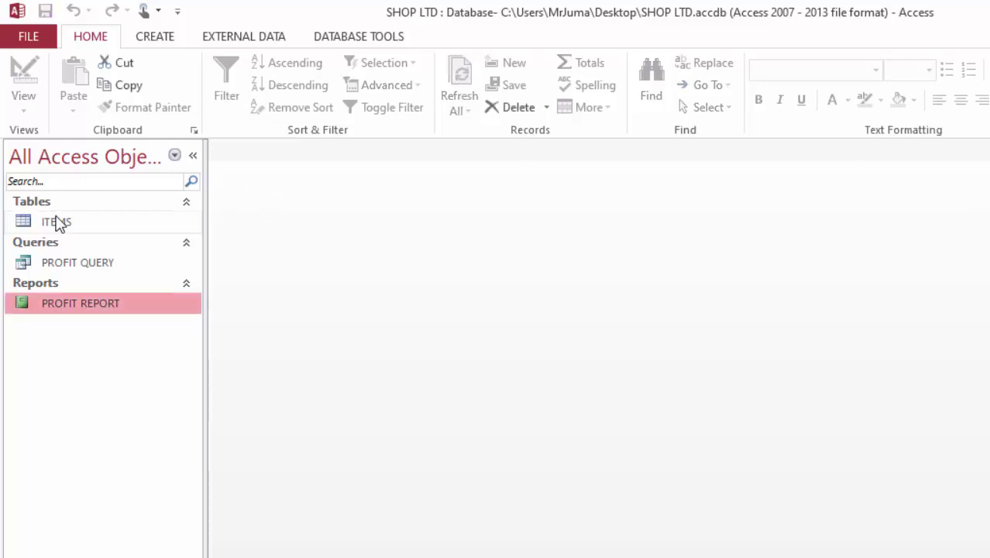
Open ITEMS and start a new 'Box of Cholates' record with quantity 5
click(58, 223)
double_click(59, 223)
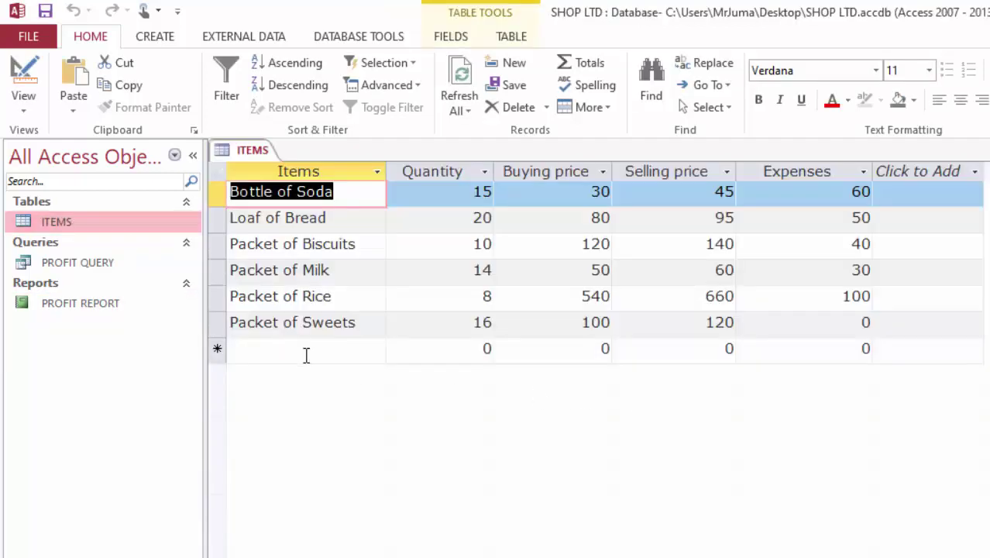
click(306, 355)
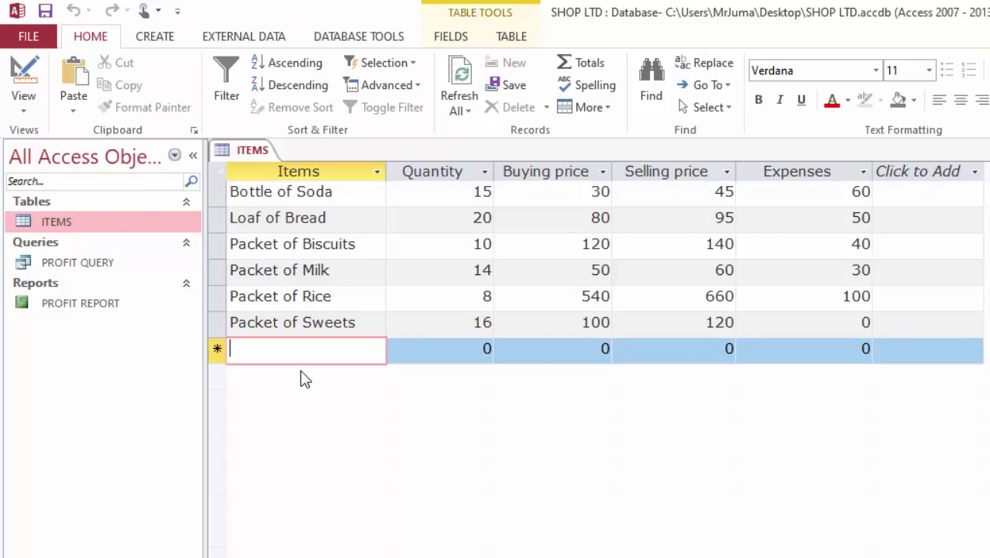
text(pA)
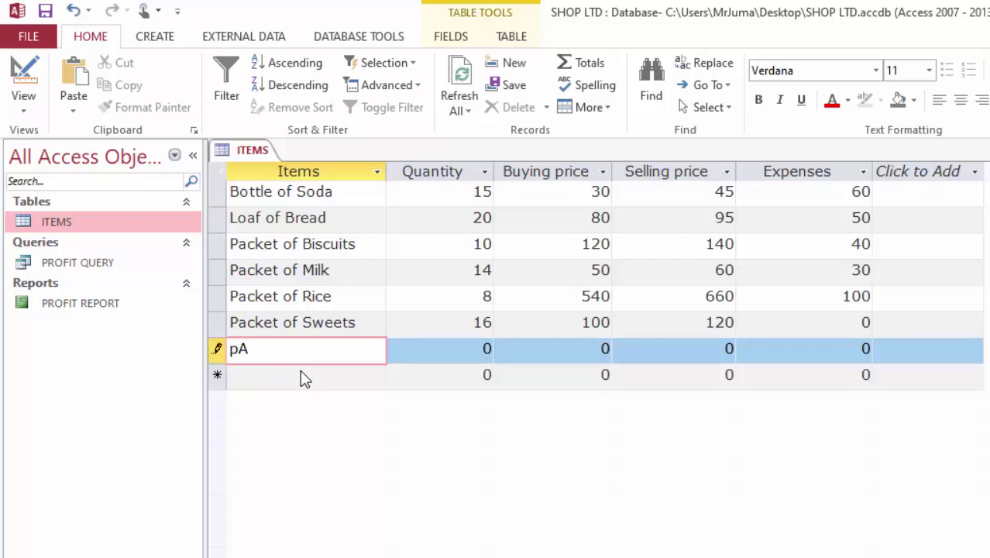
key(BackSpace)
key(BackSpace)
text(Box of Chola)
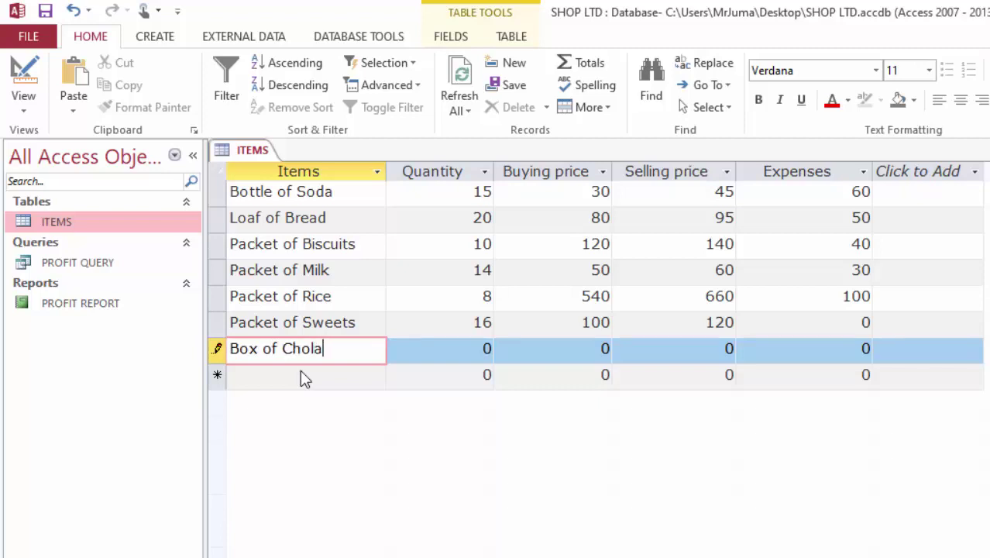
text(tes)
key(Tab)
text(5)
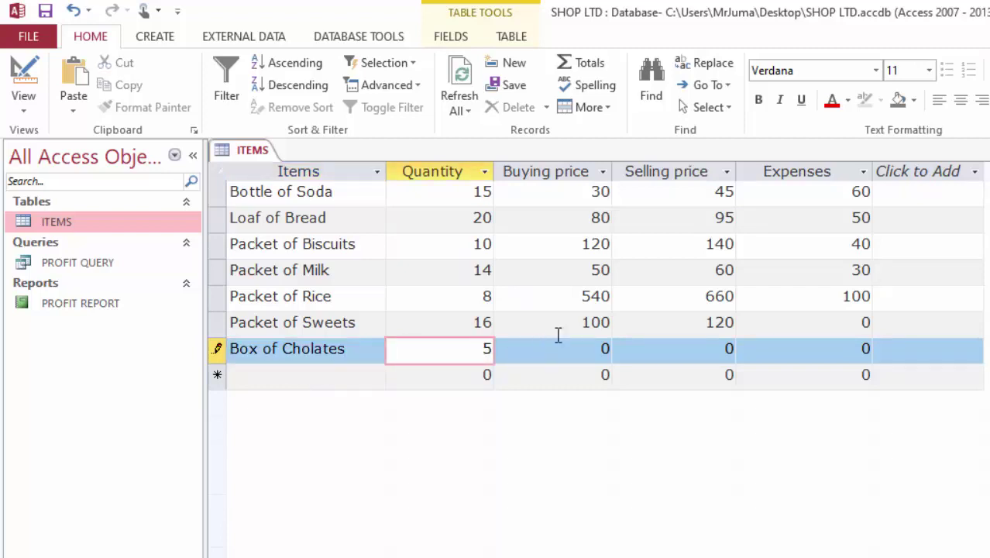
Enter buying price 250, selling price 280 and expenses 45, then save and close ITEMS
click(590, 353)
drag(590, 353, 627, 356)
text(2)
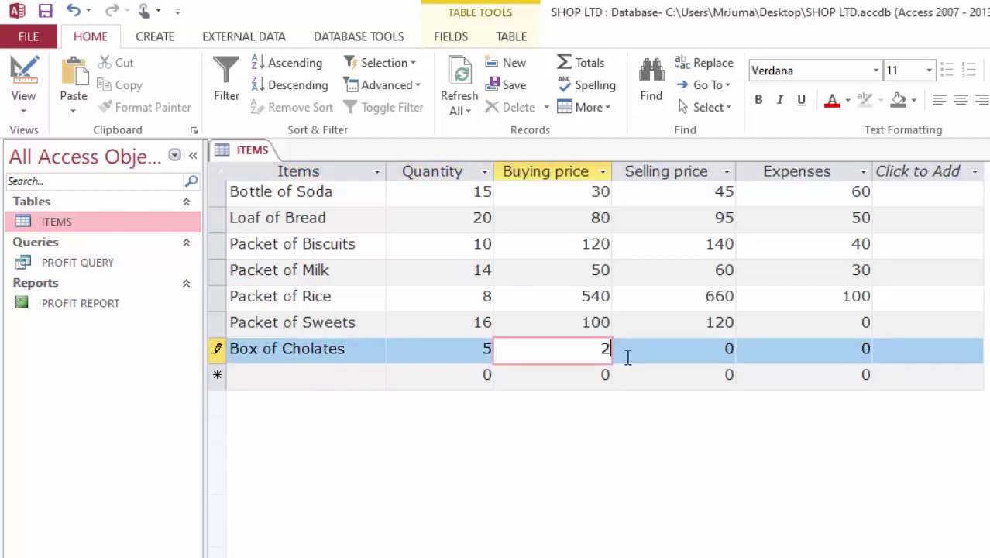
text(50)
drag(674, 347, 757, 348)
text(280)
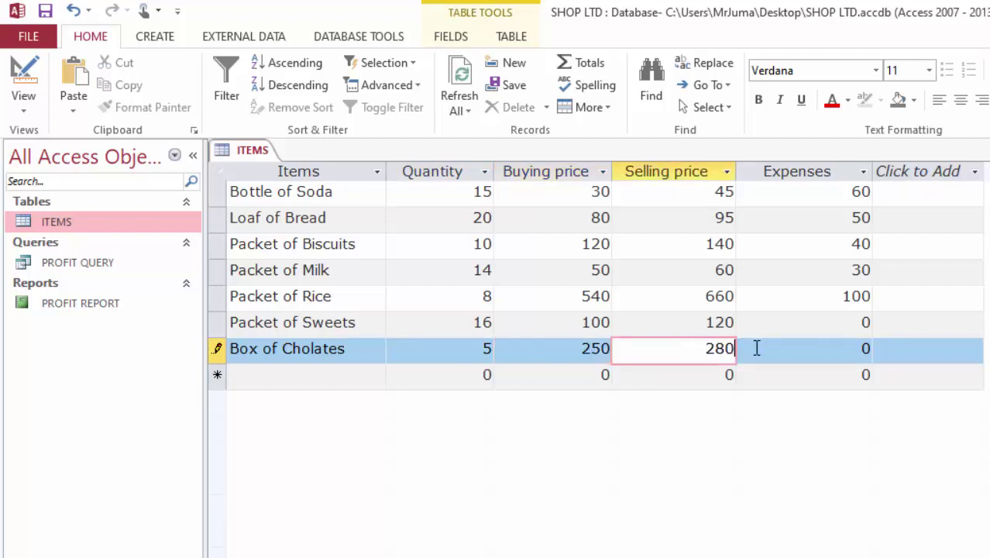
drag(833, 347, 882, 342)
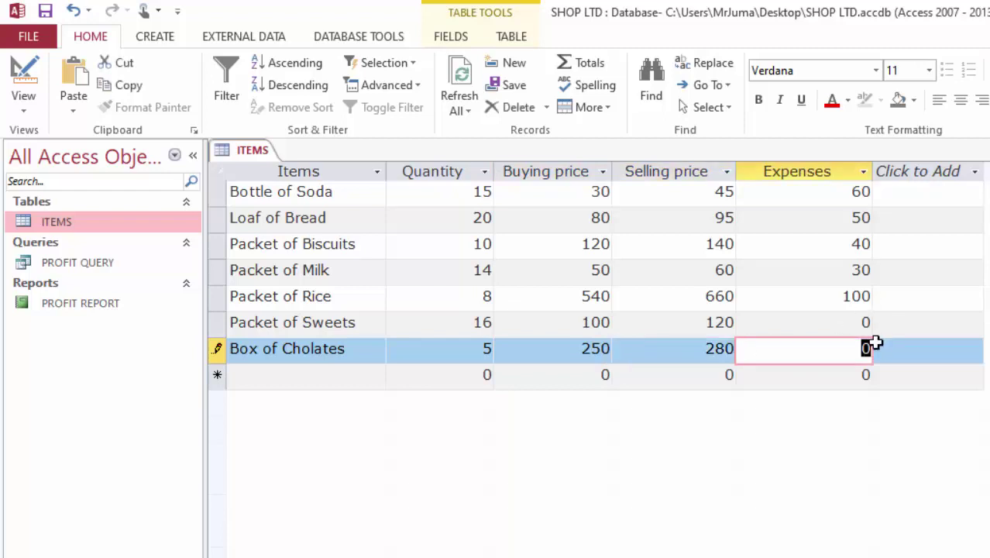
text(45)
click(511, 345)
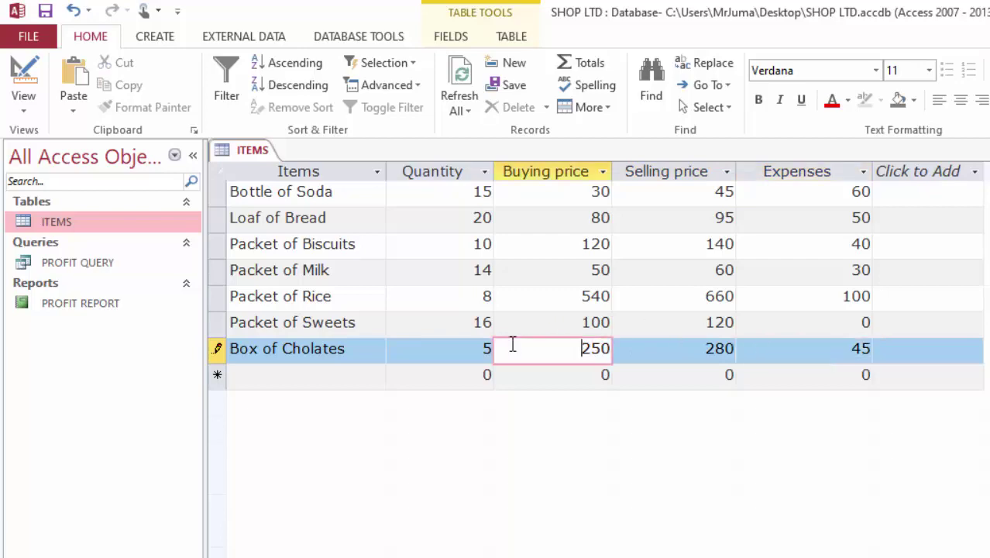
click(448, 346)
click(917, 351)
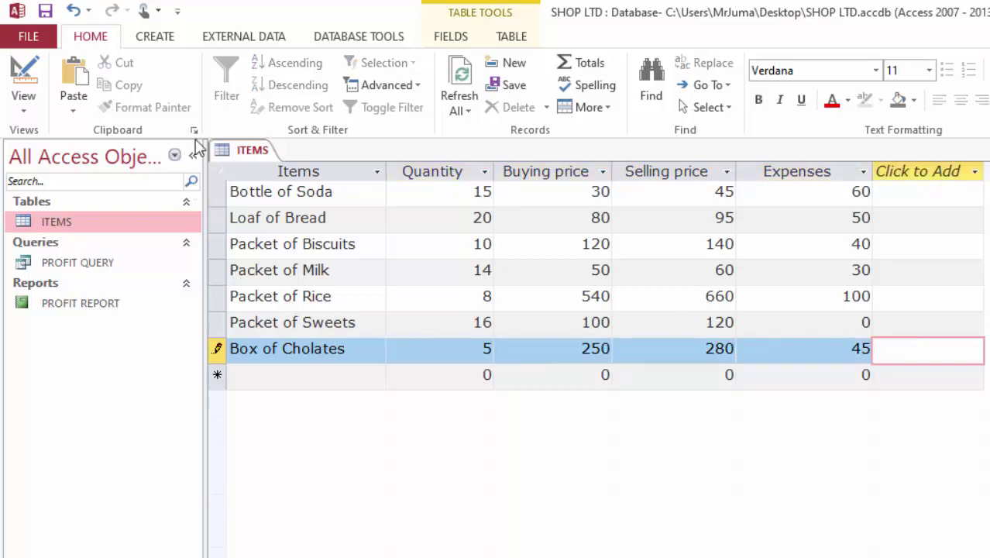
click(46, 11)
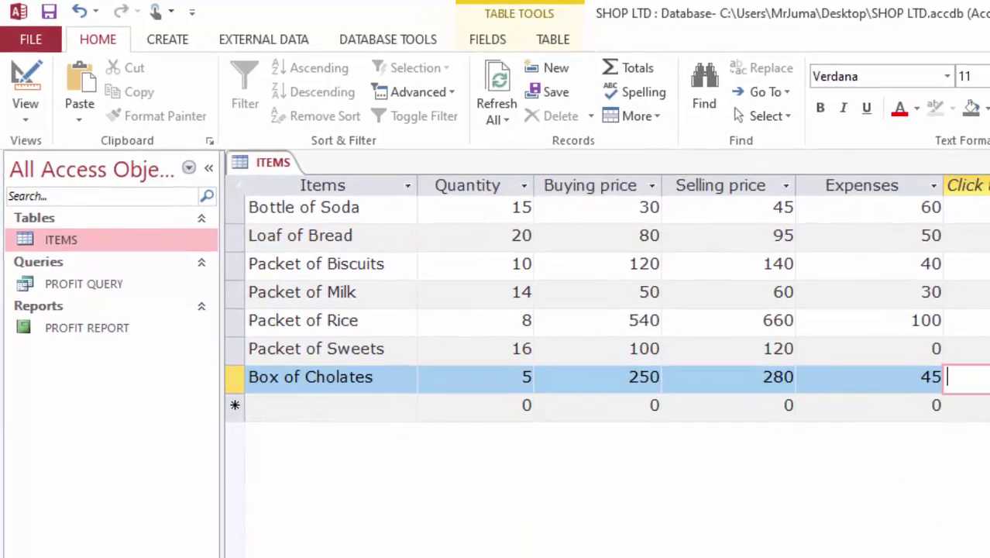
key(ctrl+w)
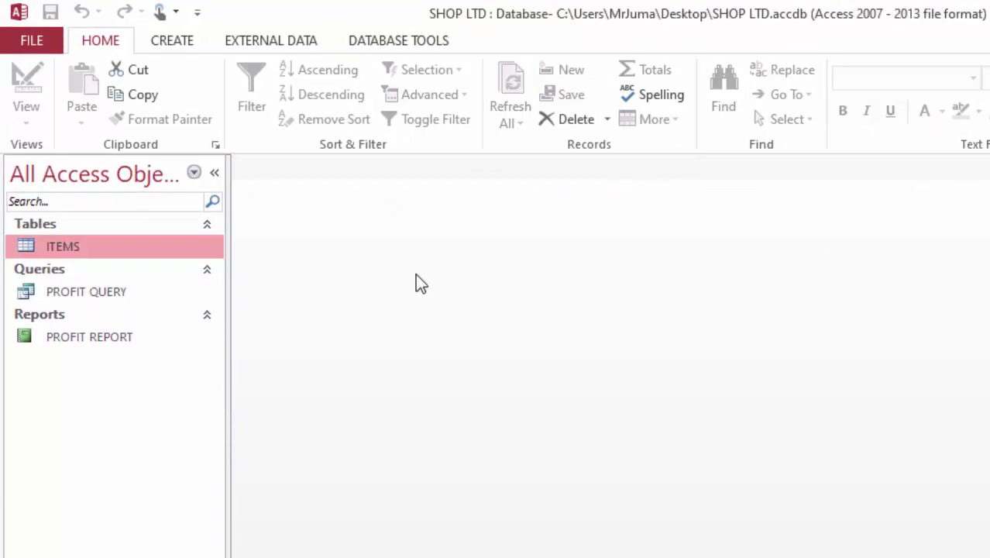
click(70, 341)
double_click(70, 341)
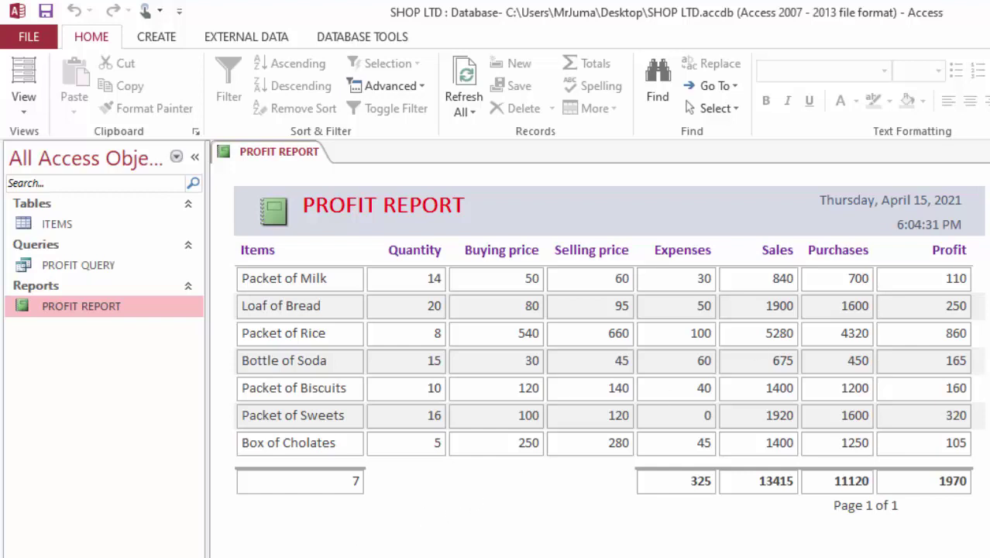
key(ctrl+w)
Reopen ITEMS and check the Box of Cholates record among the seven items
double_click(64, 223)
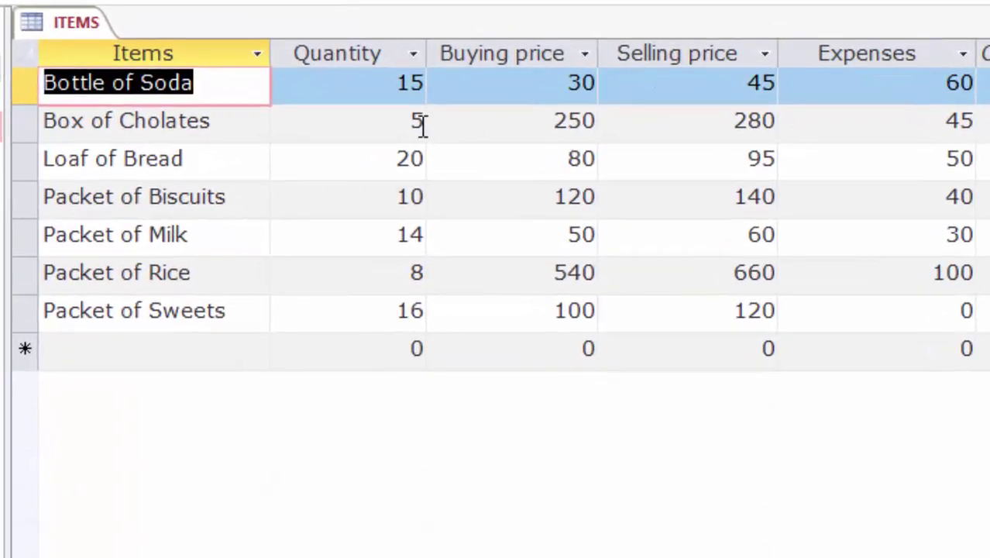
click(466, 185)
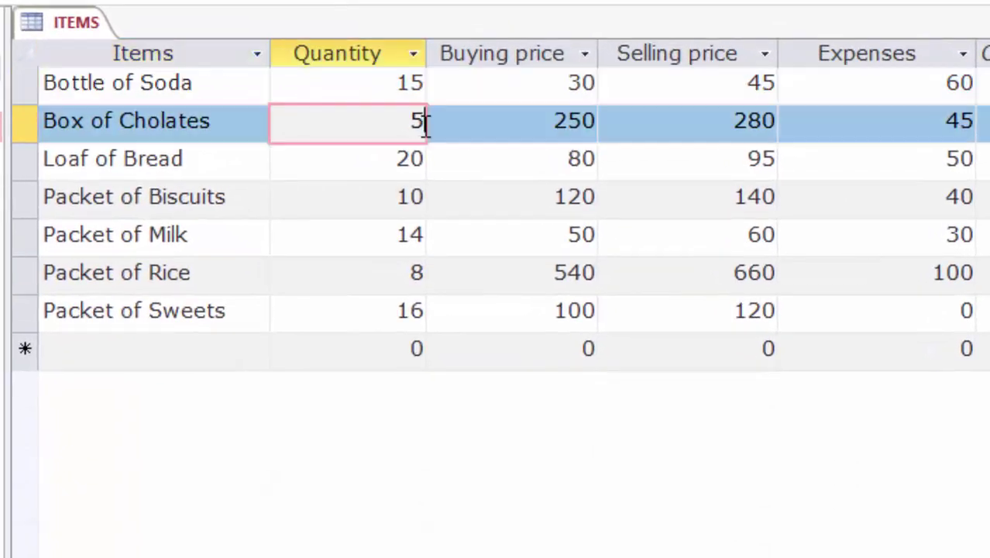
click(984, 351)
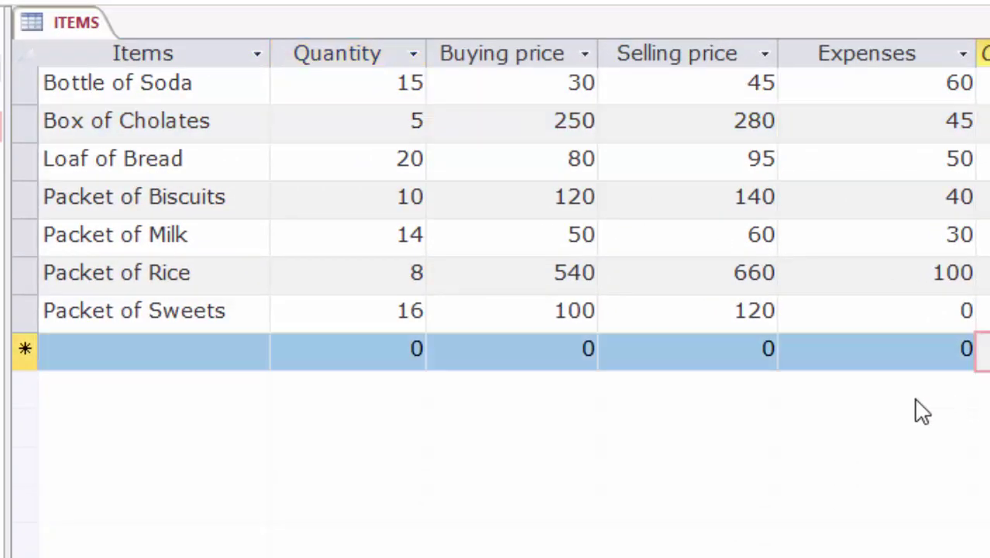